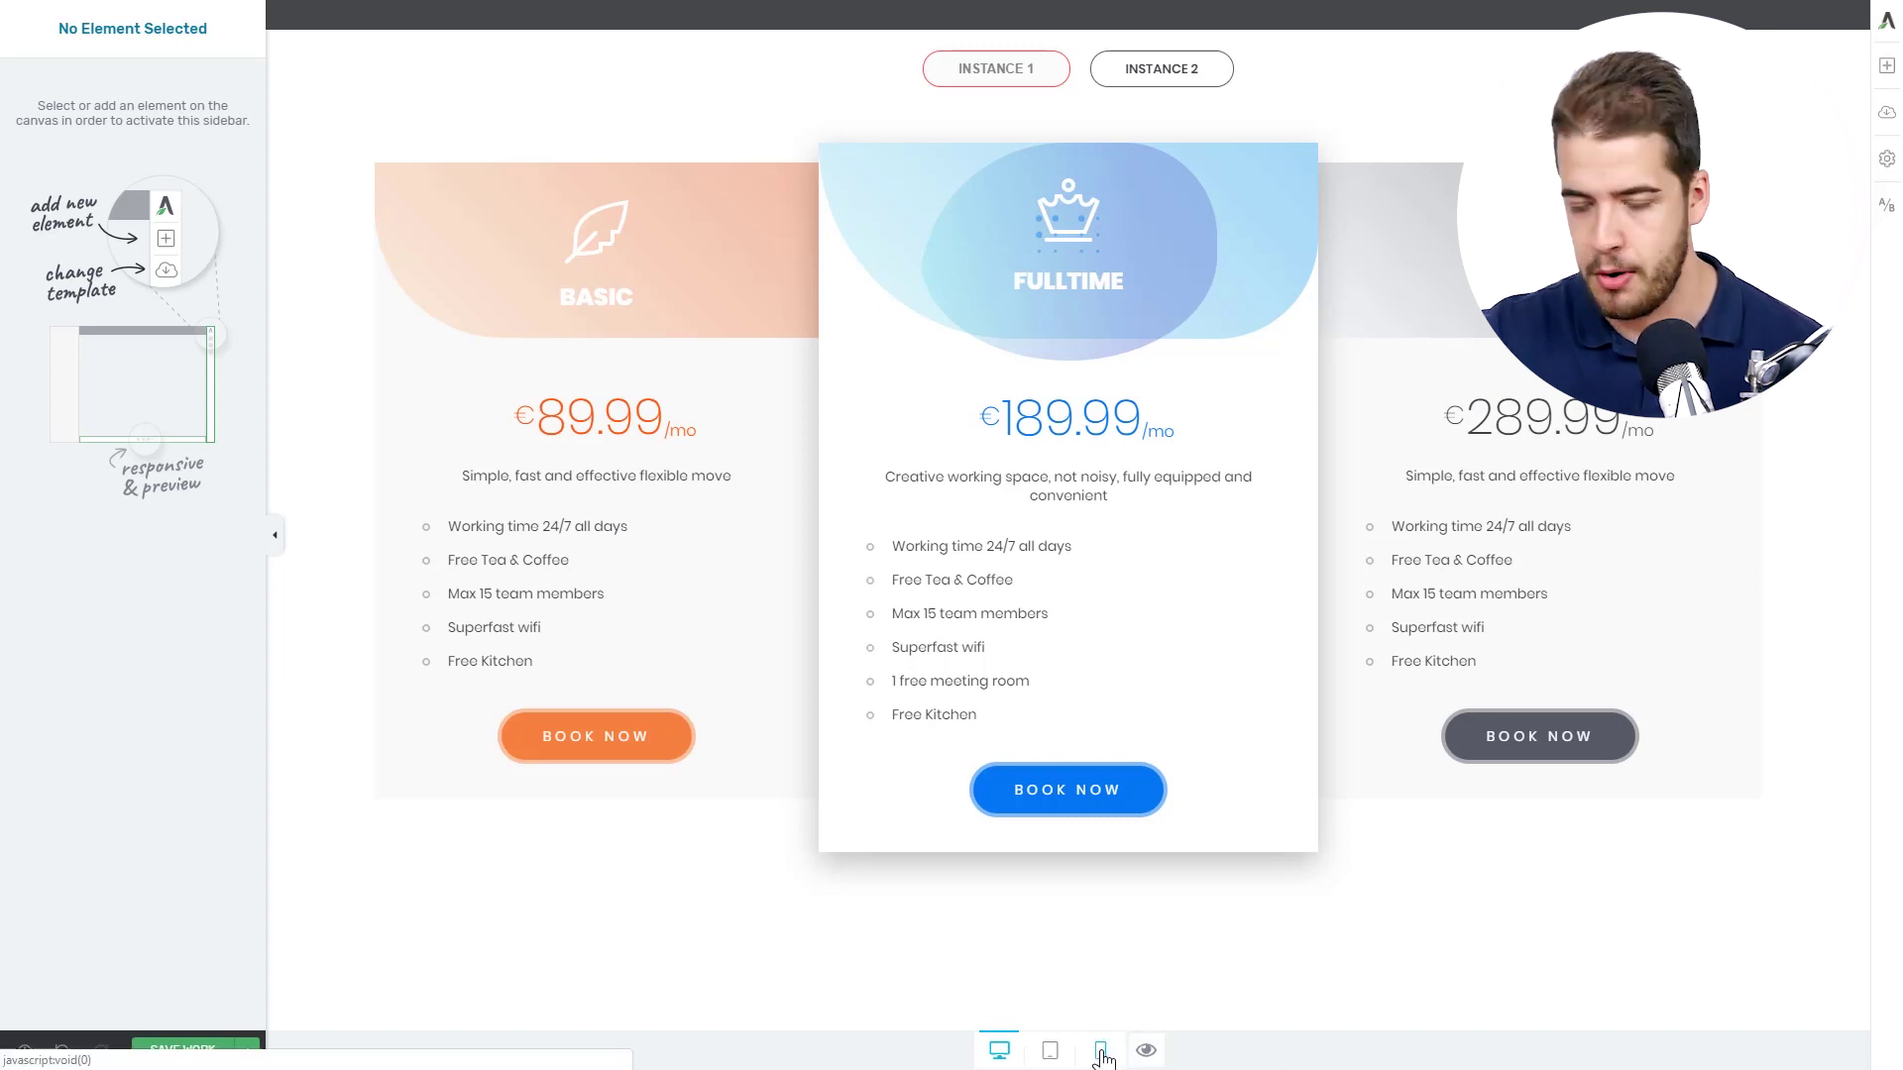
Step: After a quick phone preview, set the pricing table's left and right padding to 15 px
left_click(1101, 1053)
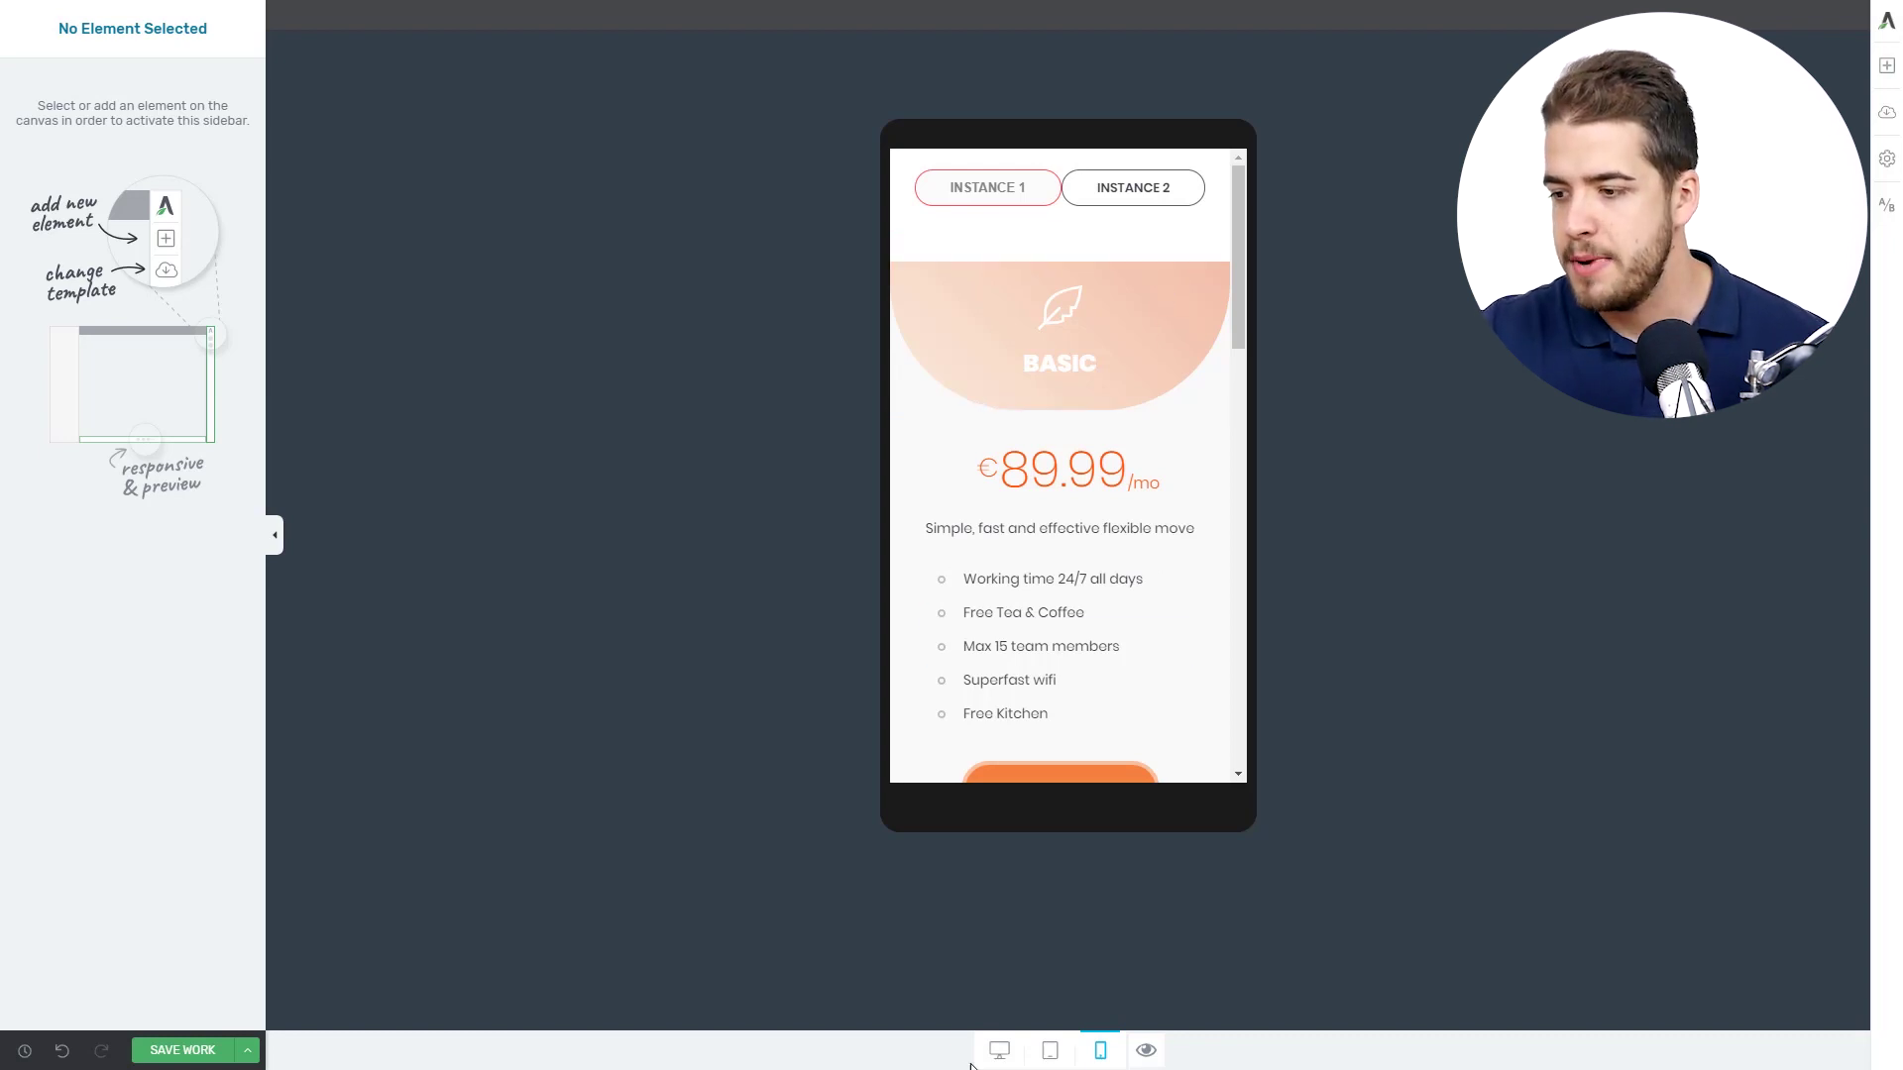
left_click(1000, 1052)
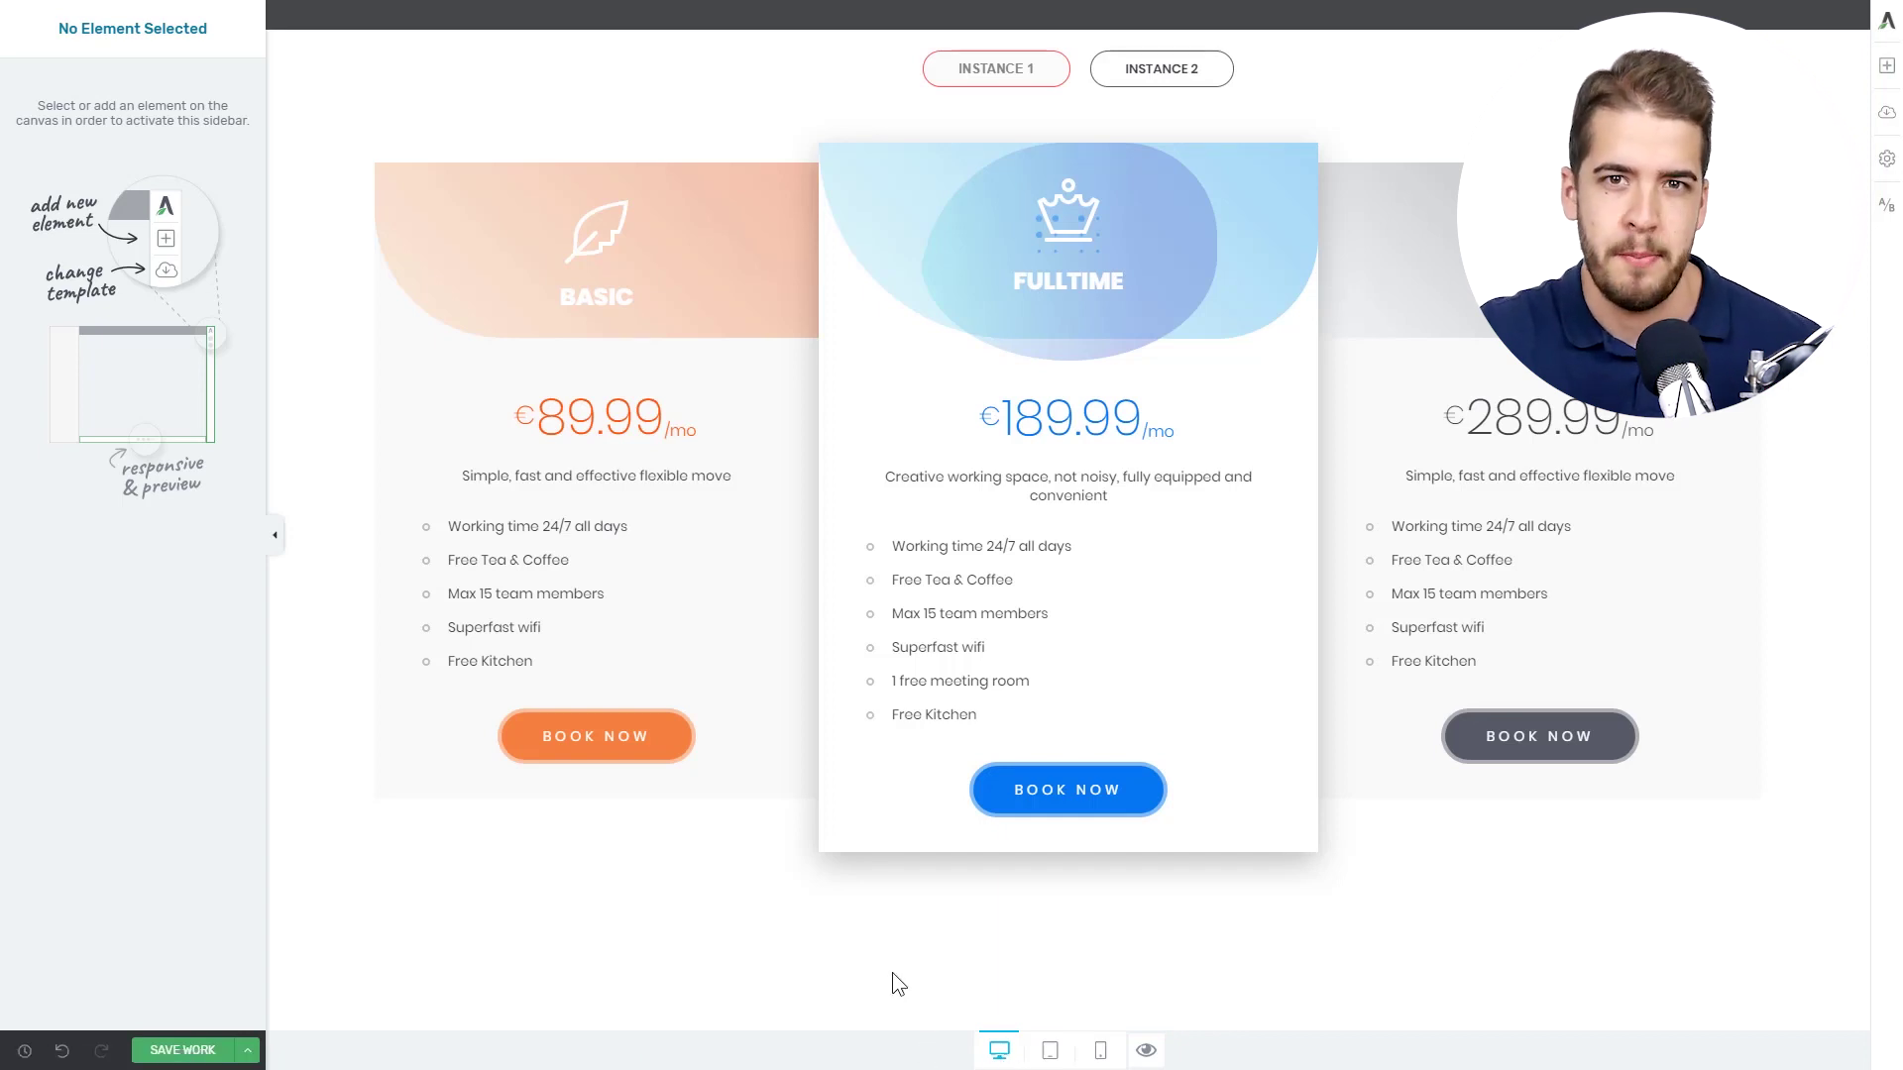
left_click(522, 101)
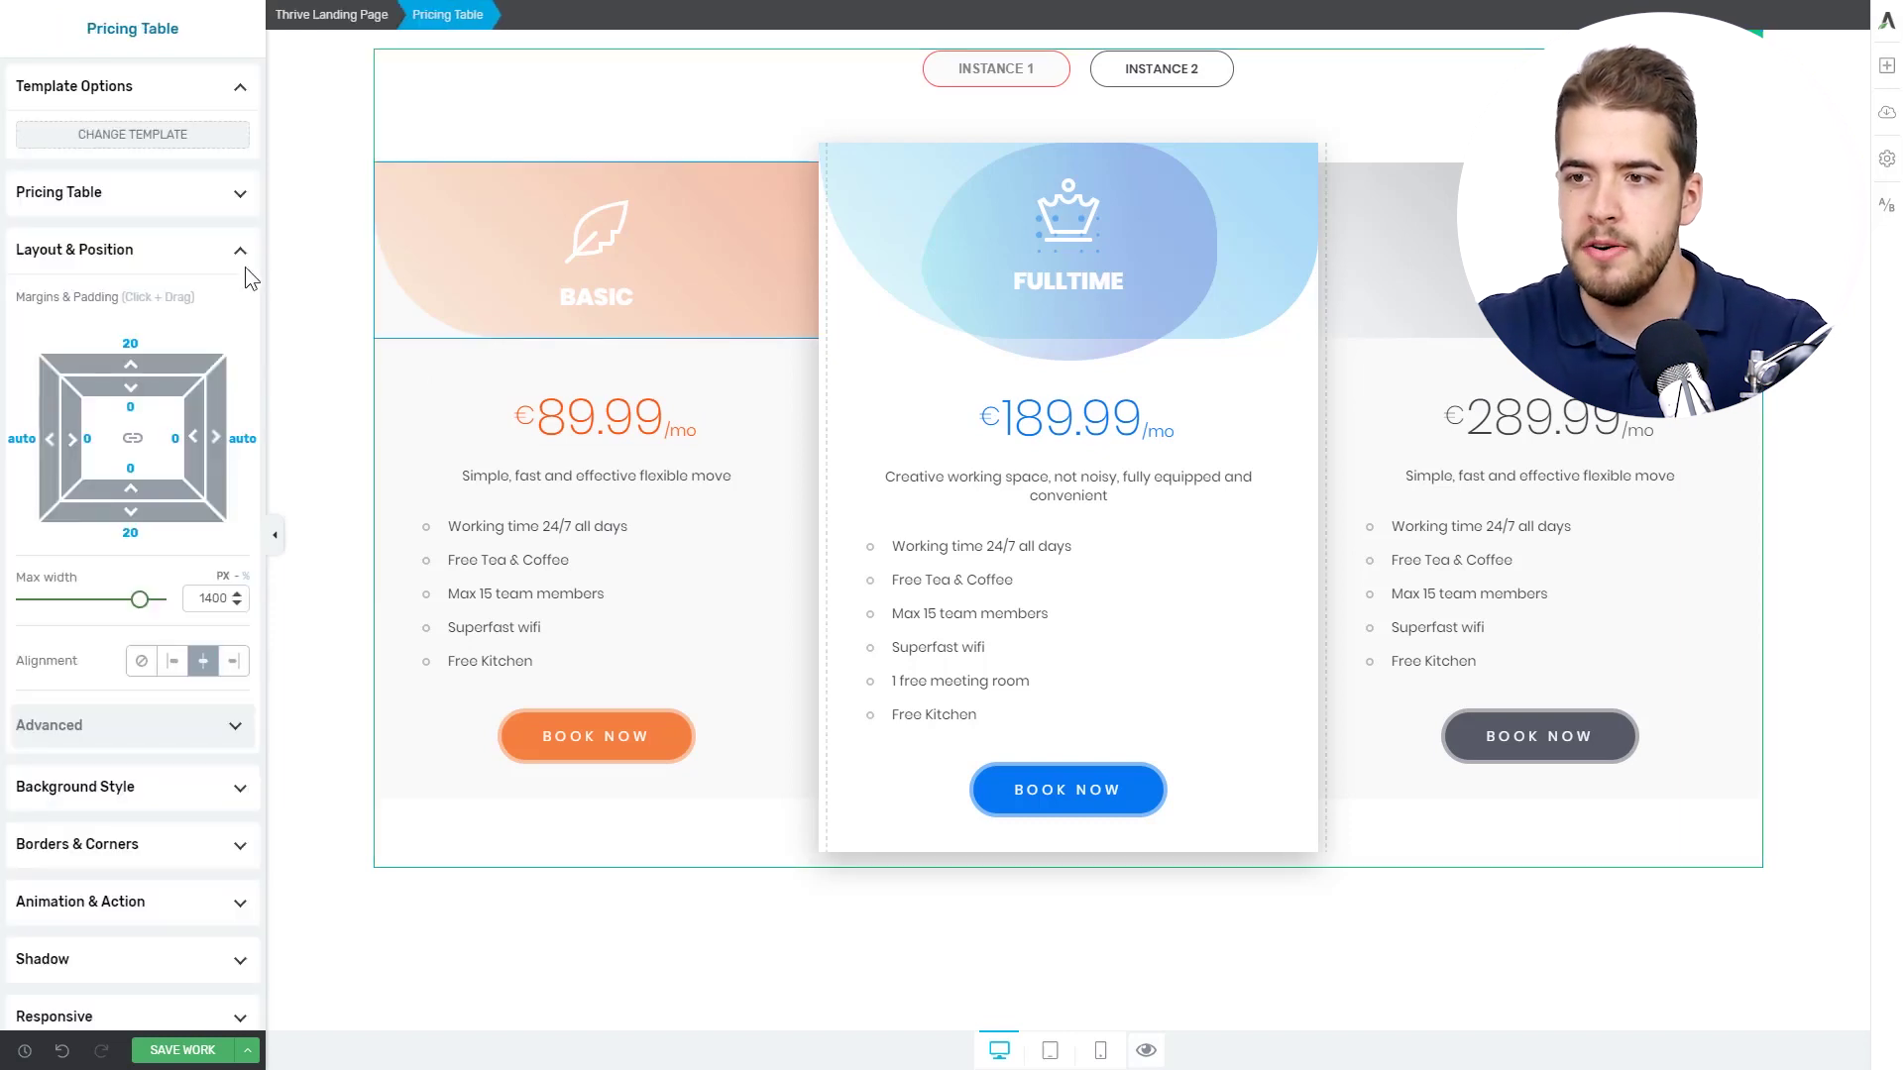
left_click(89, 439)
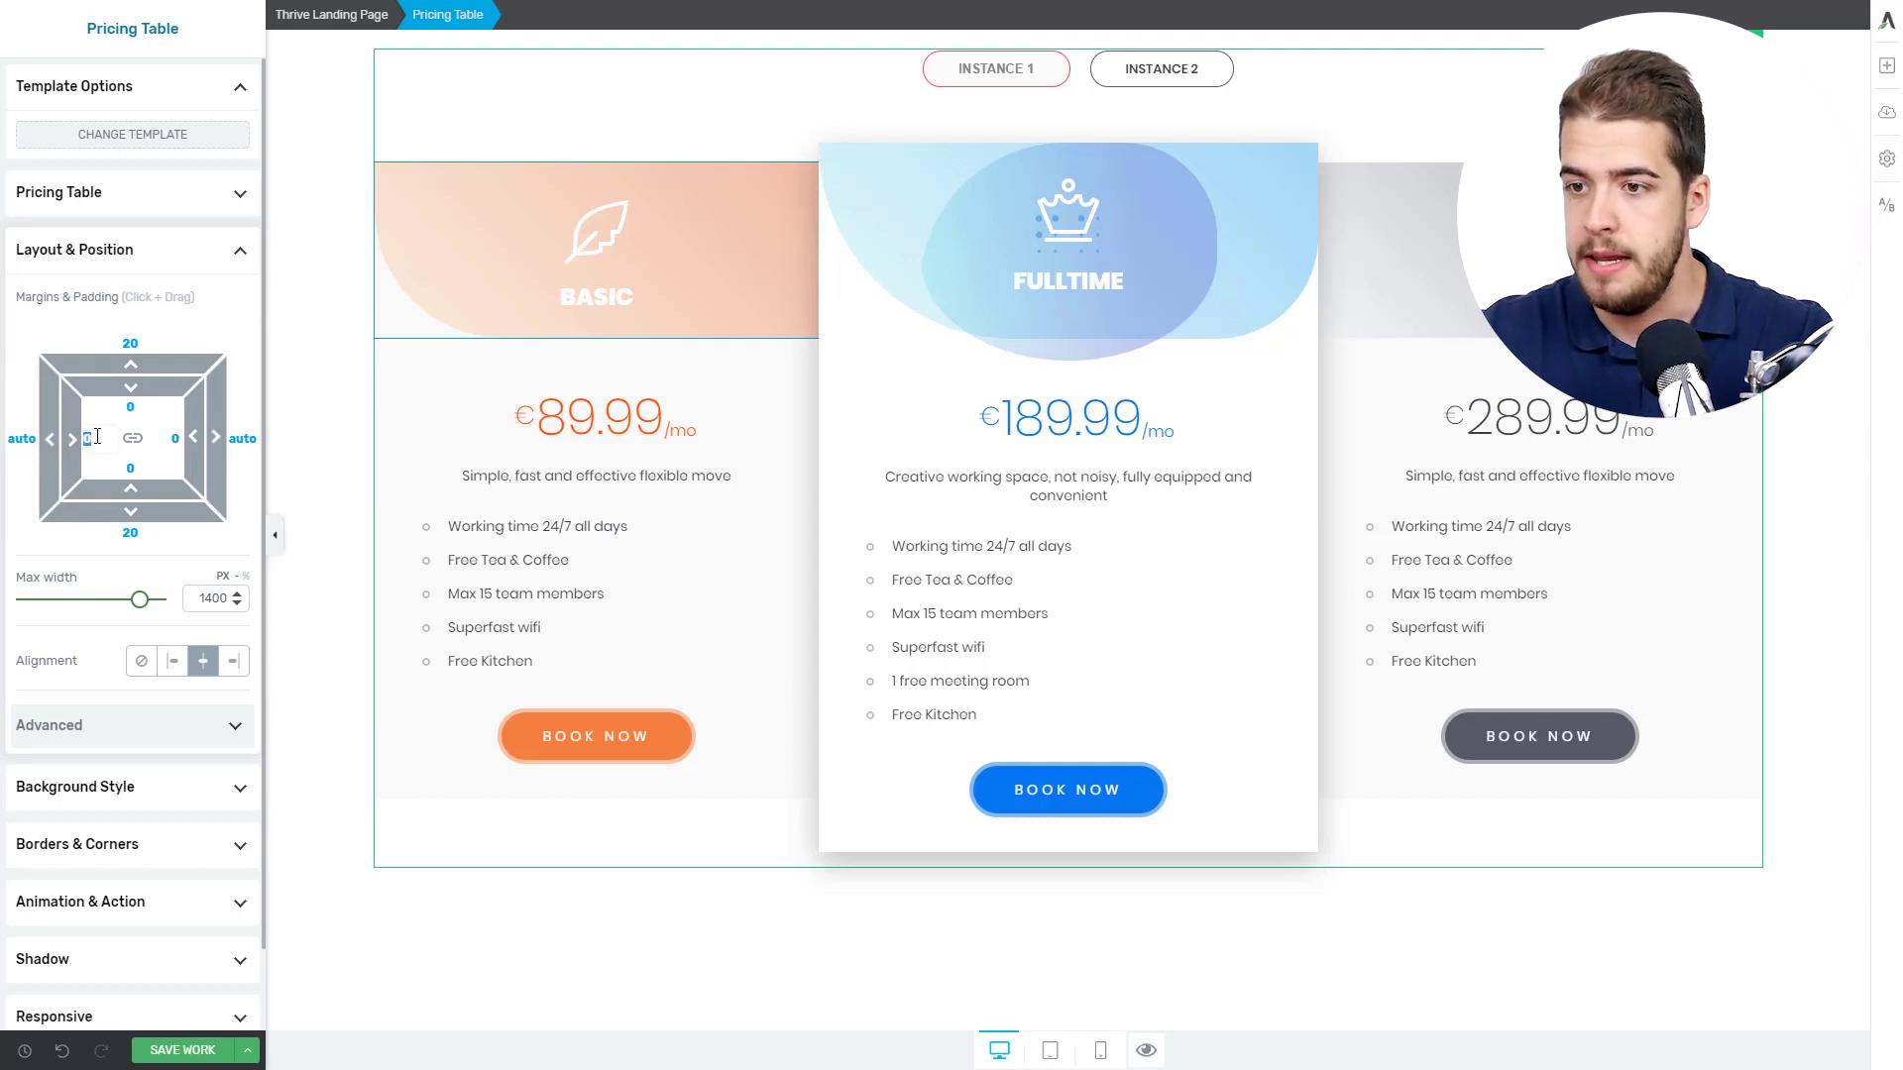
type("15")
left_click(176, 439)
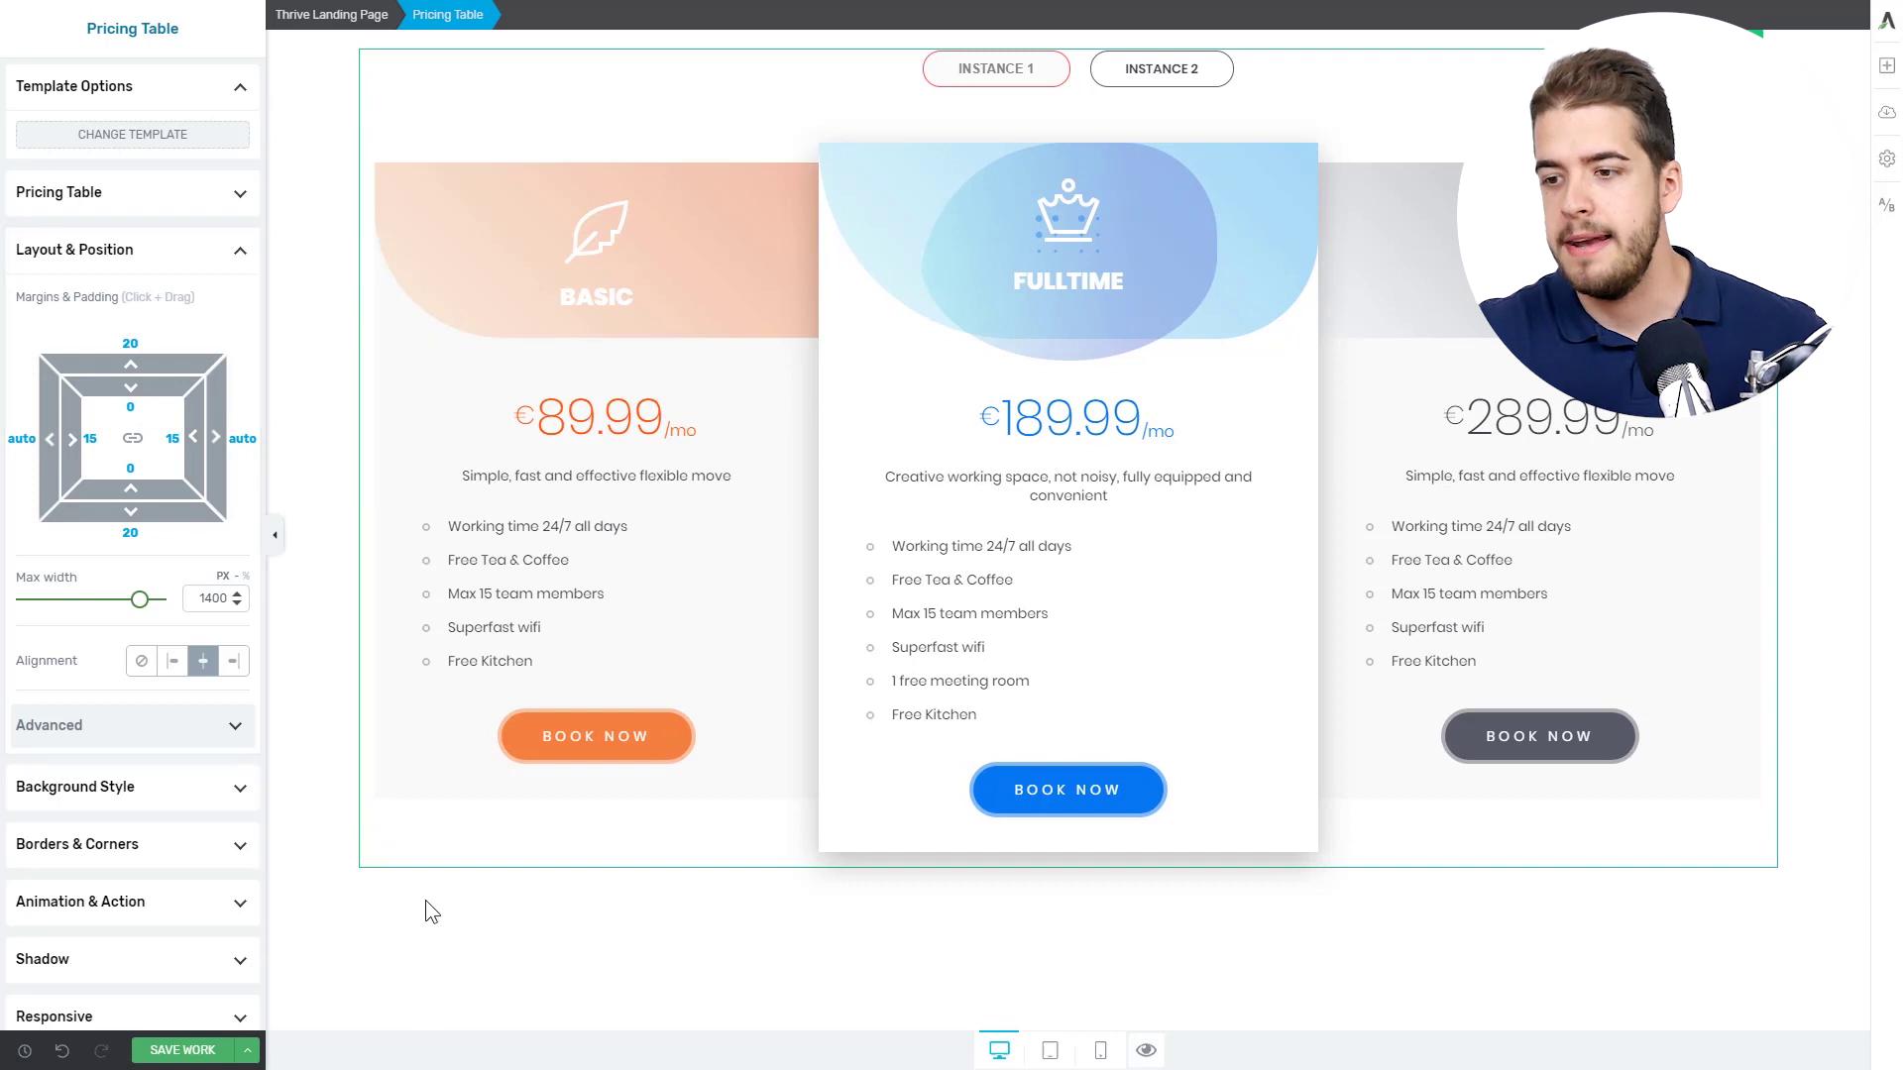
left_click(426, 900)
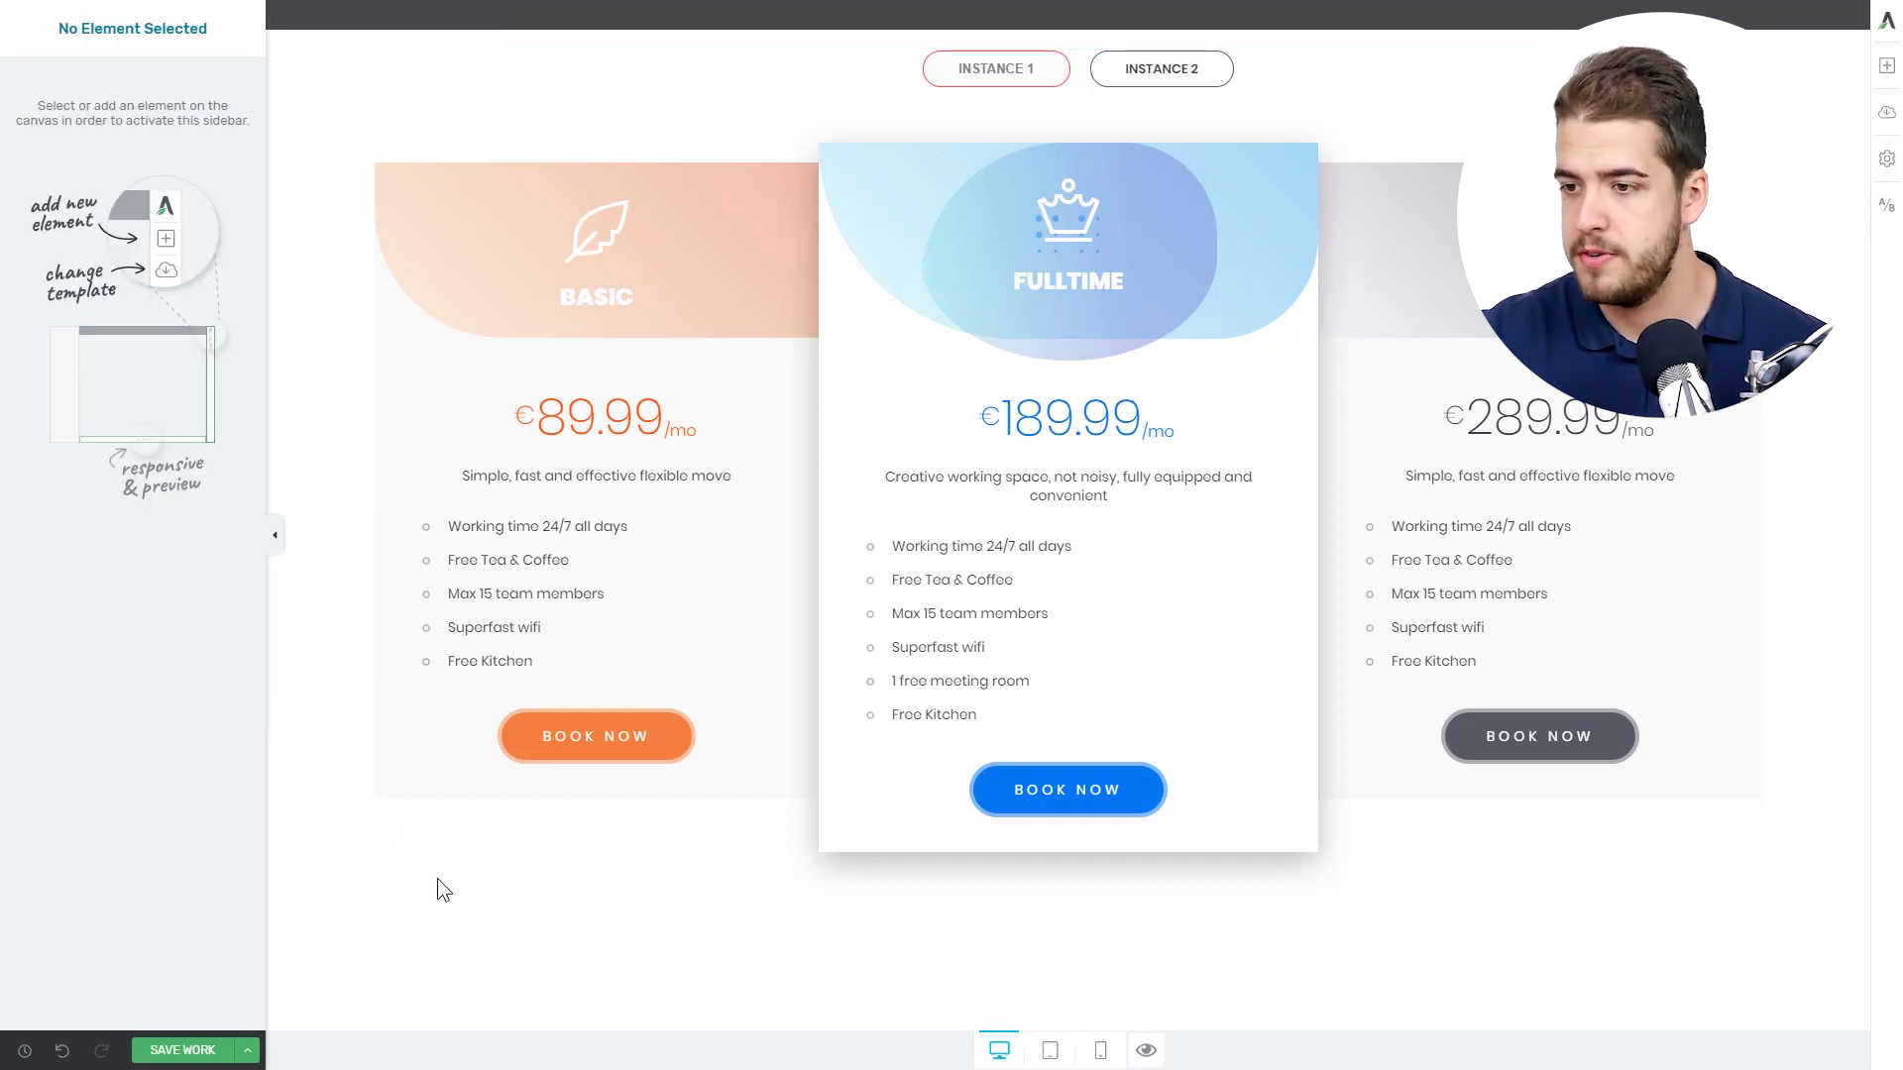
Step: Preview the page on phone, then at tablet size, scrolling past the Basic, Fulltime and Private cards
left_click(1100, 1053)
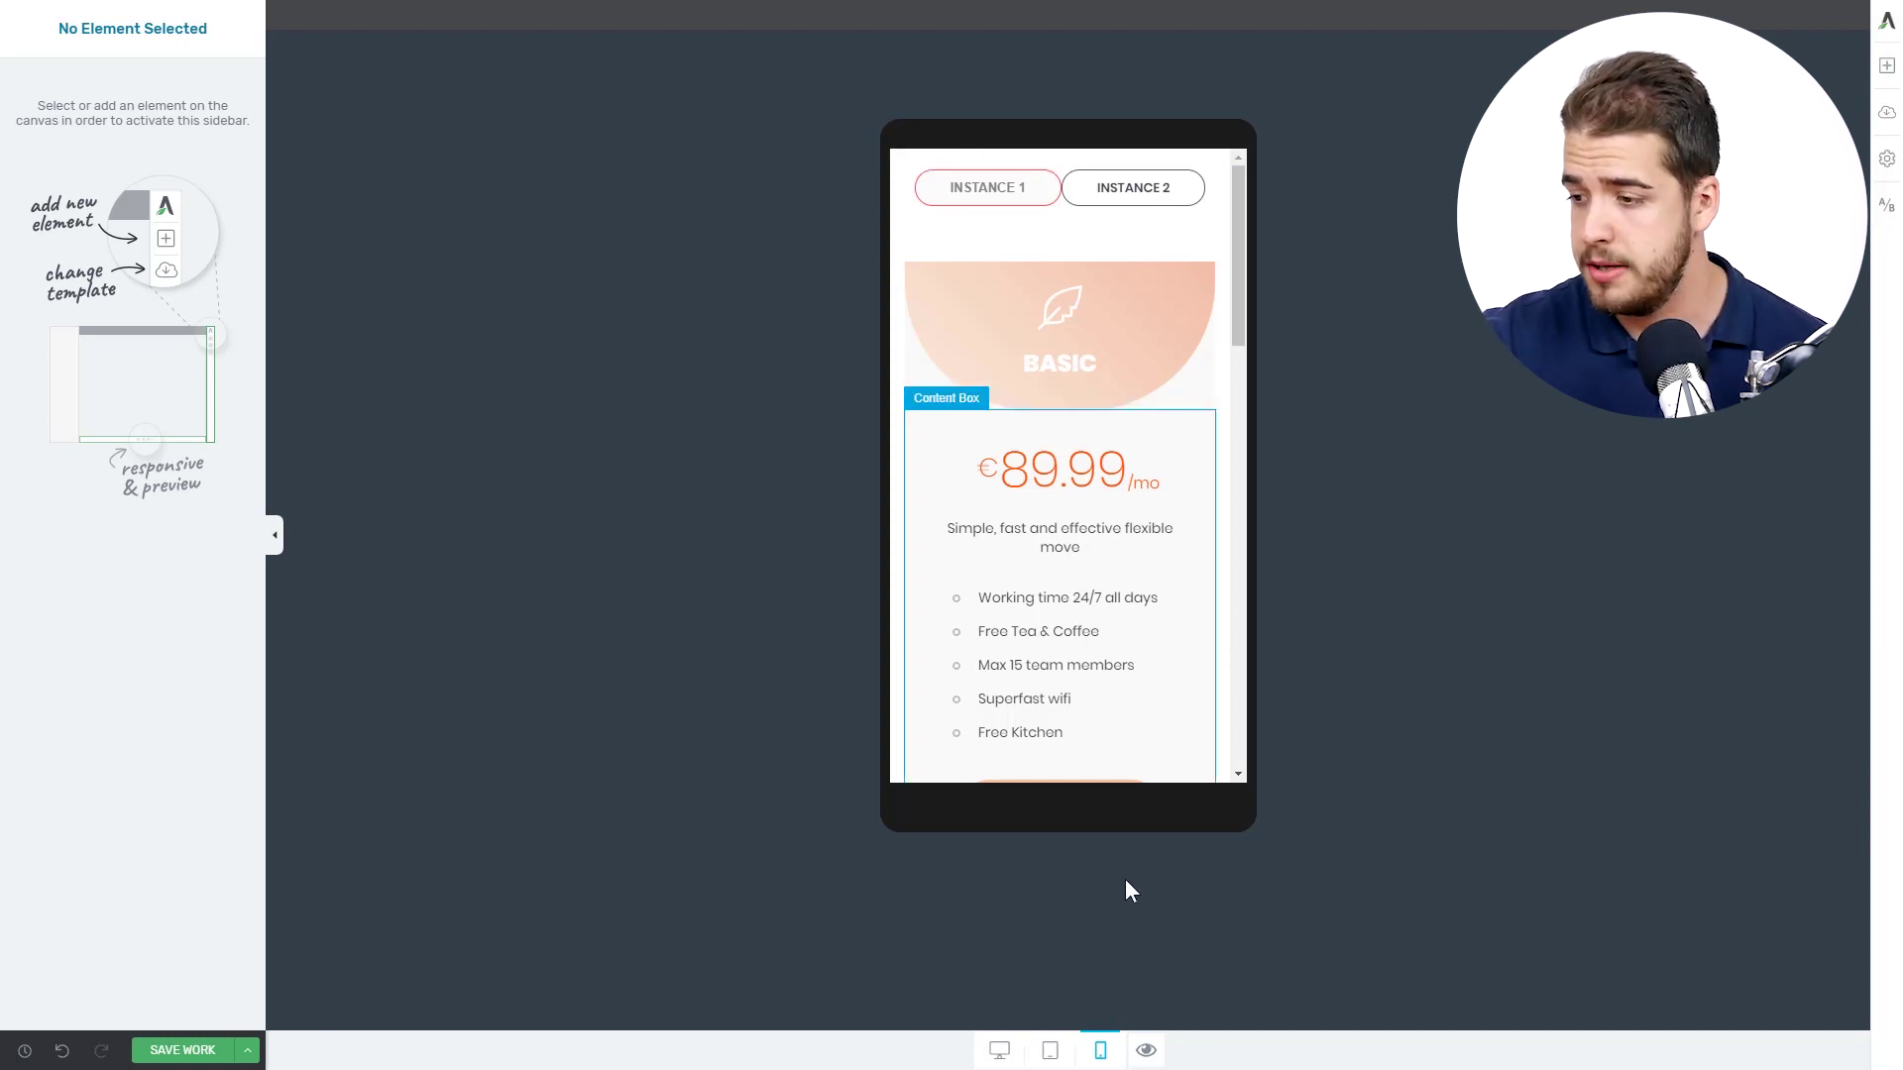
left_click(1051, 1052)
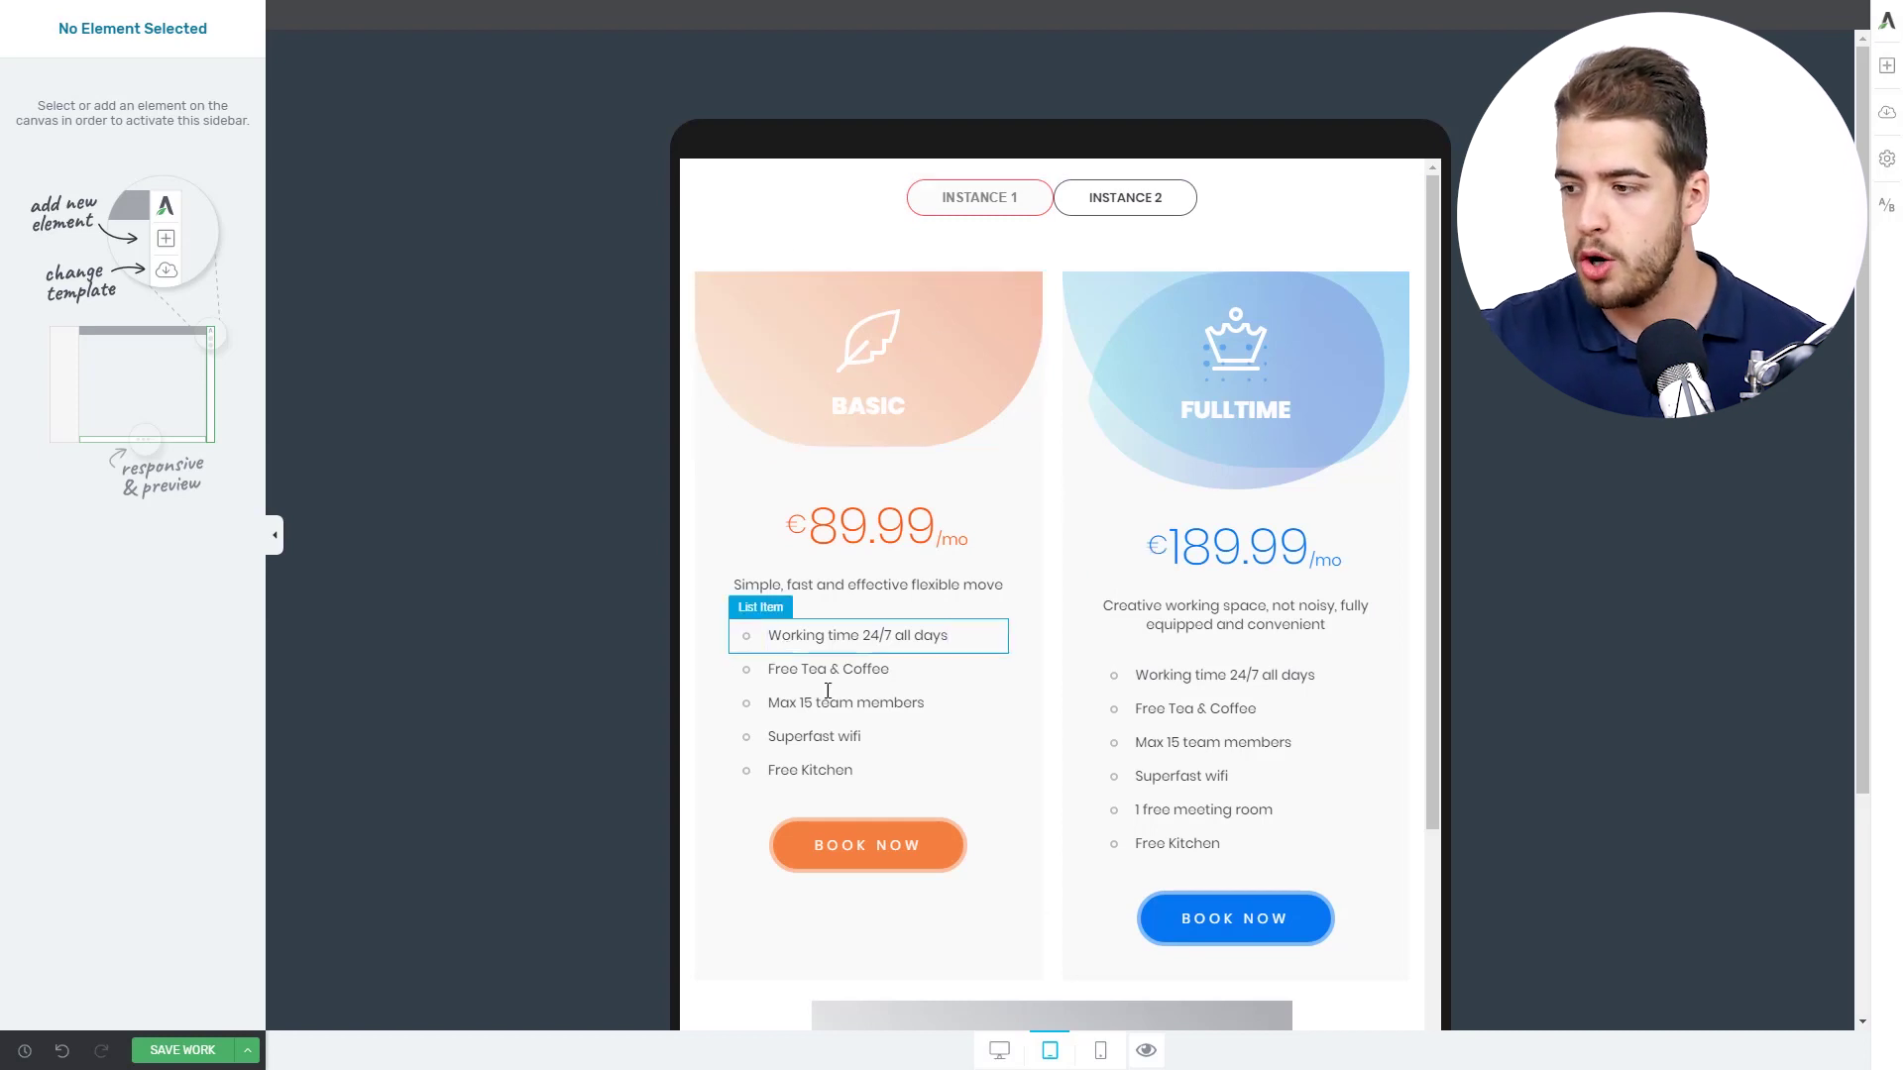
scroll(1189, 683, "down", 5)
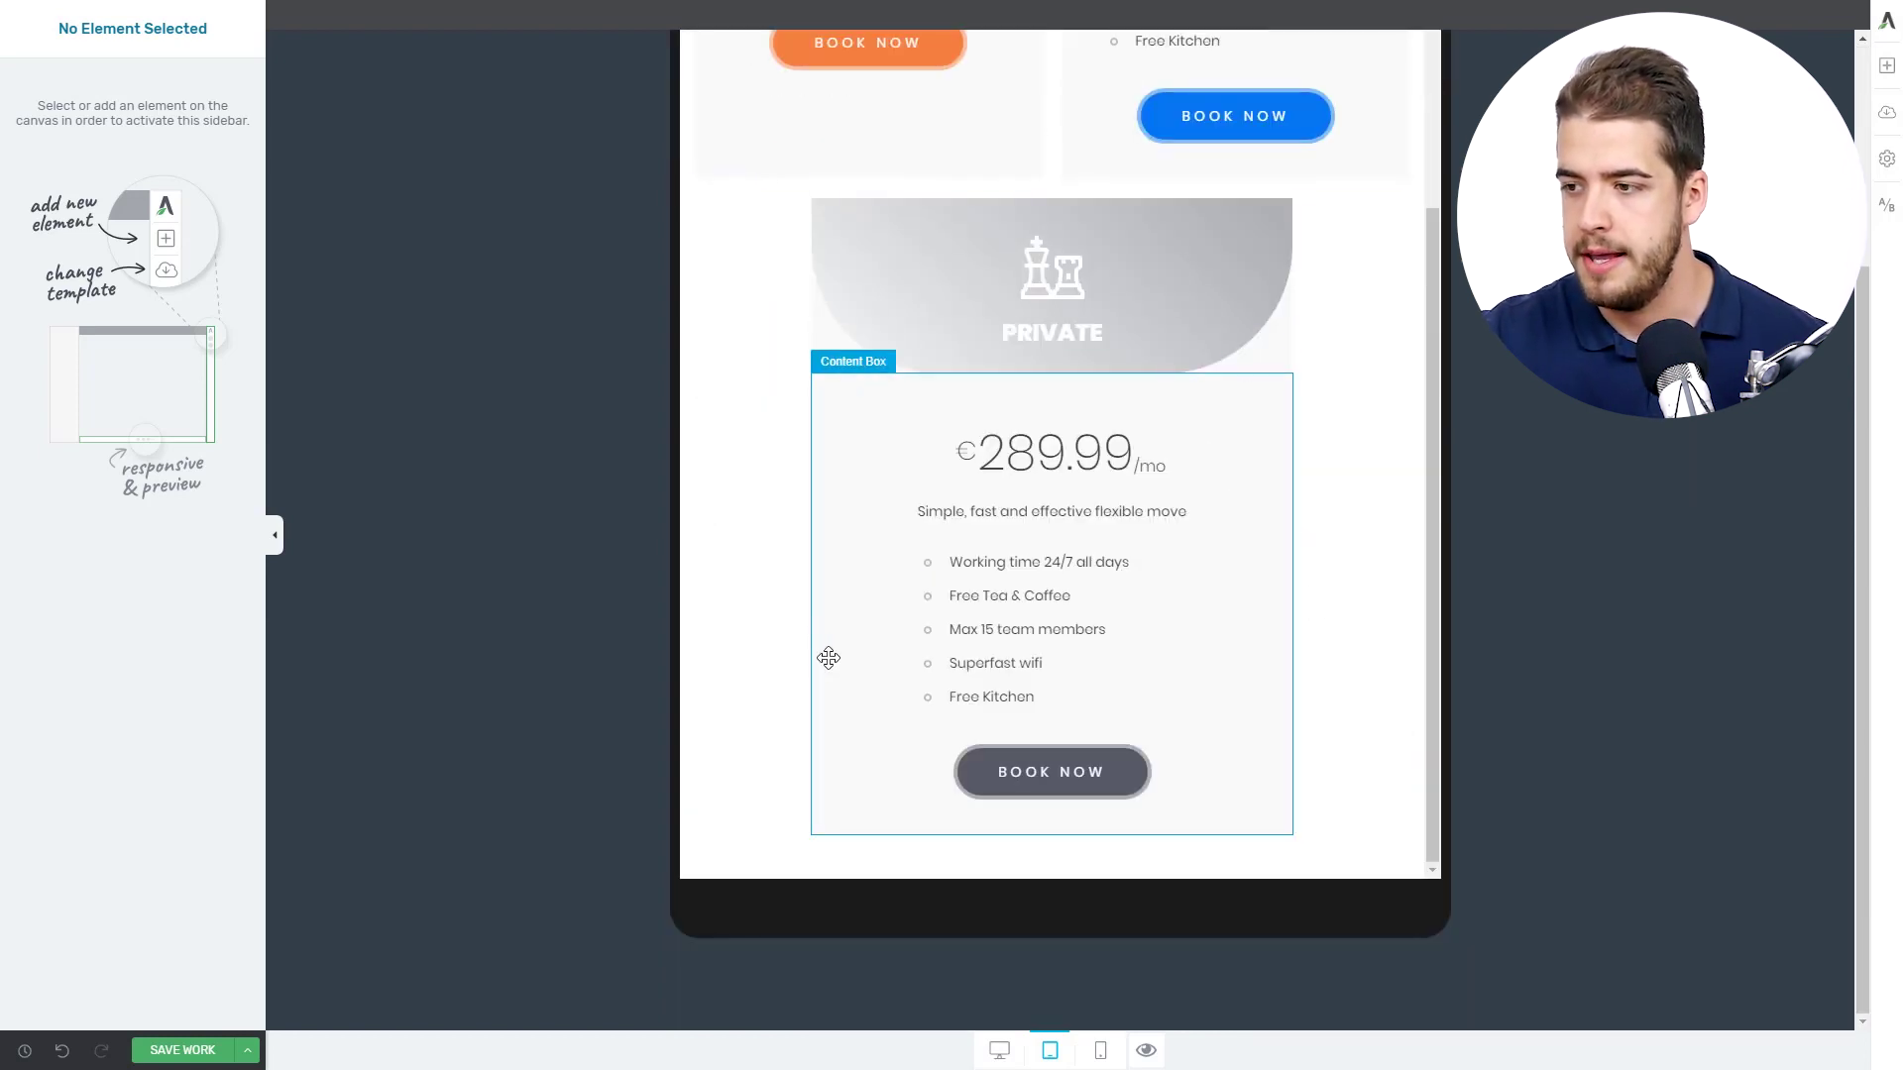
scroll(828, 654, "up", 5)
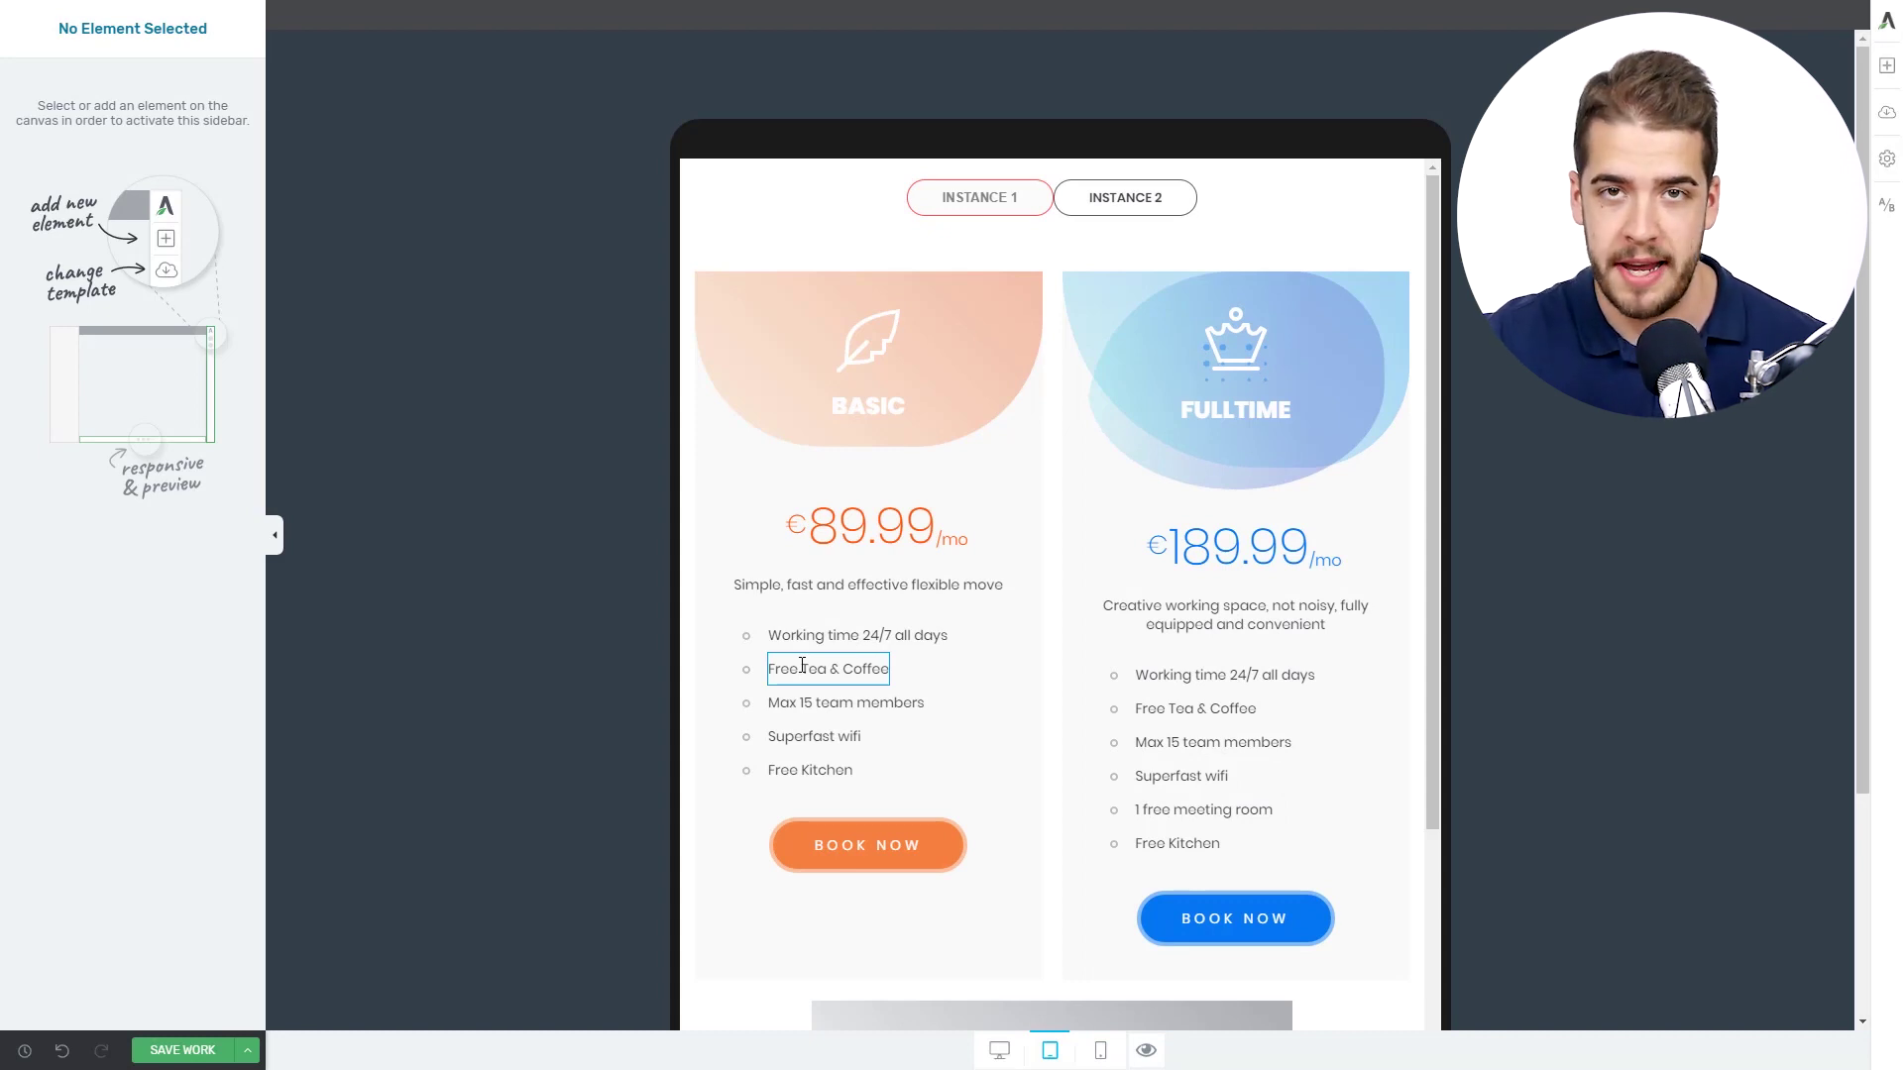
Step: In tablet view, drag the pricing table's maximum width down to 533 px
left_click(828, 230)
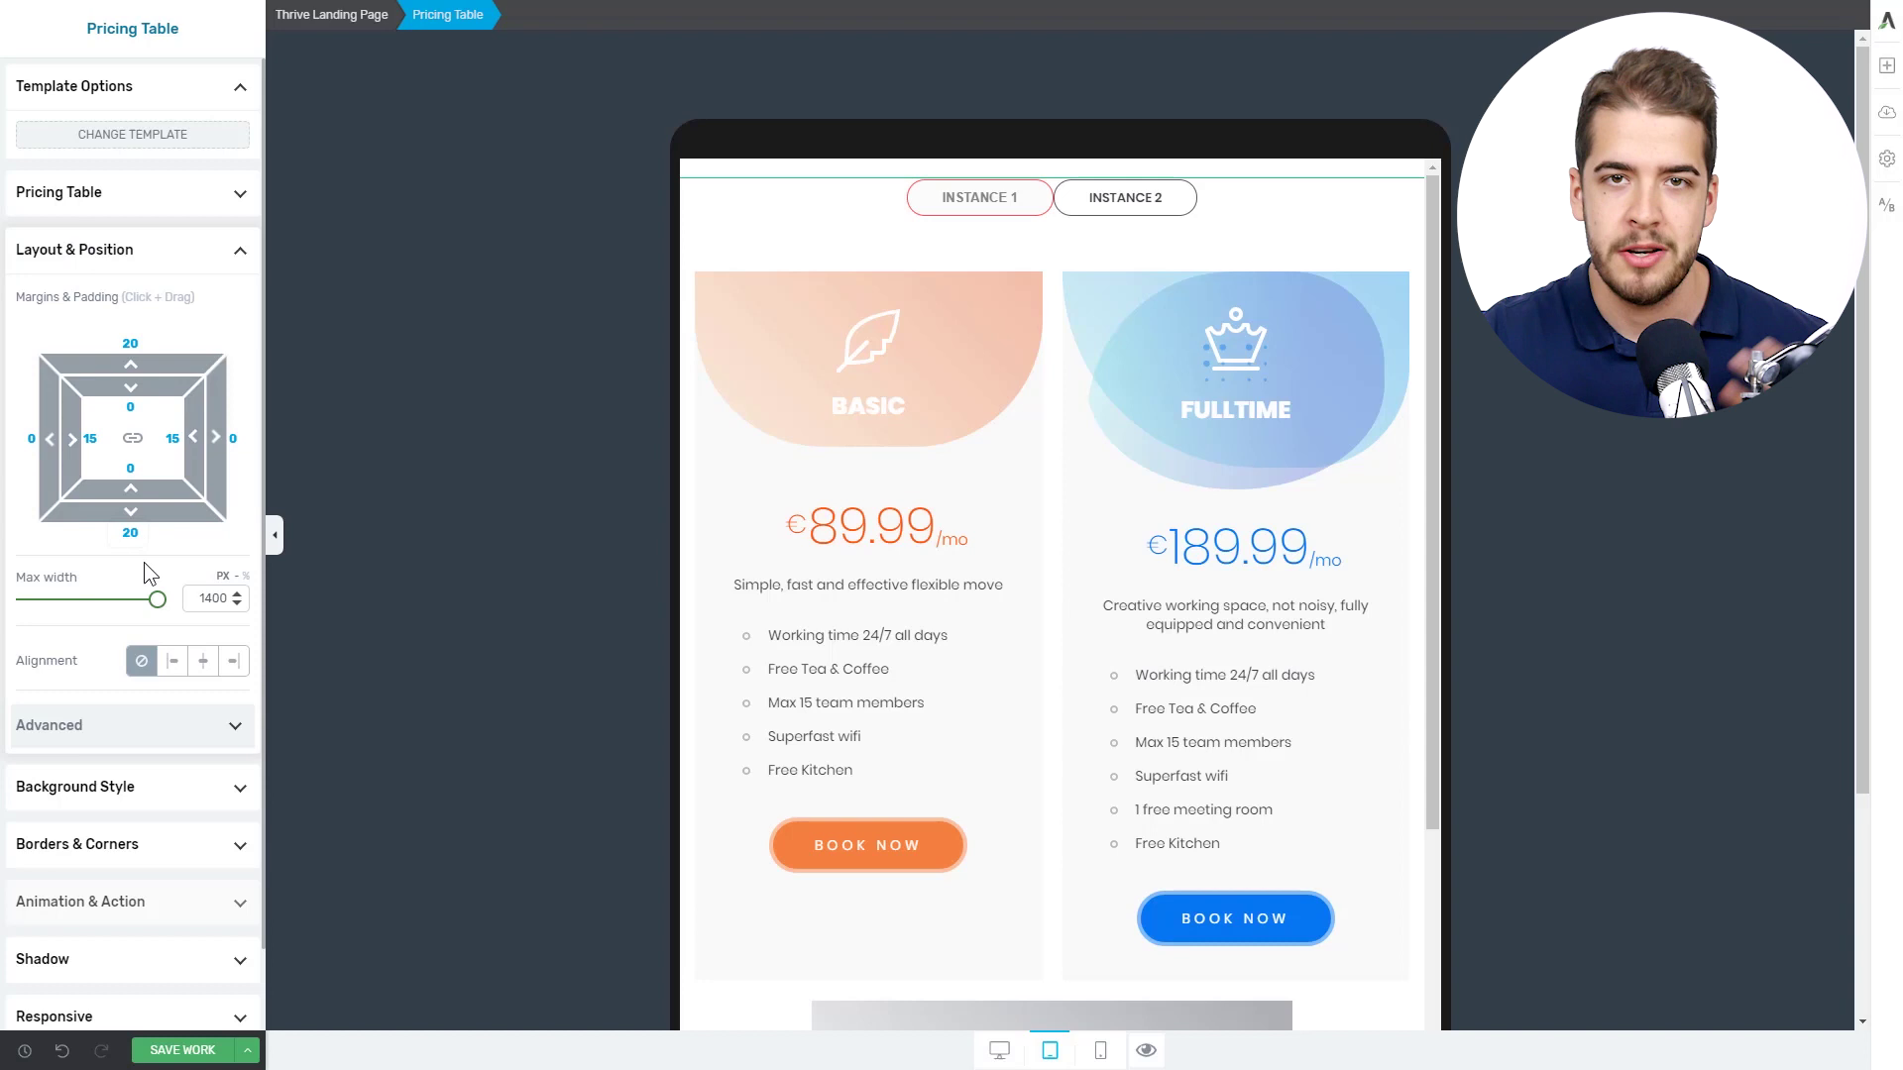
left_click_drag(158, 600, 120, 601)
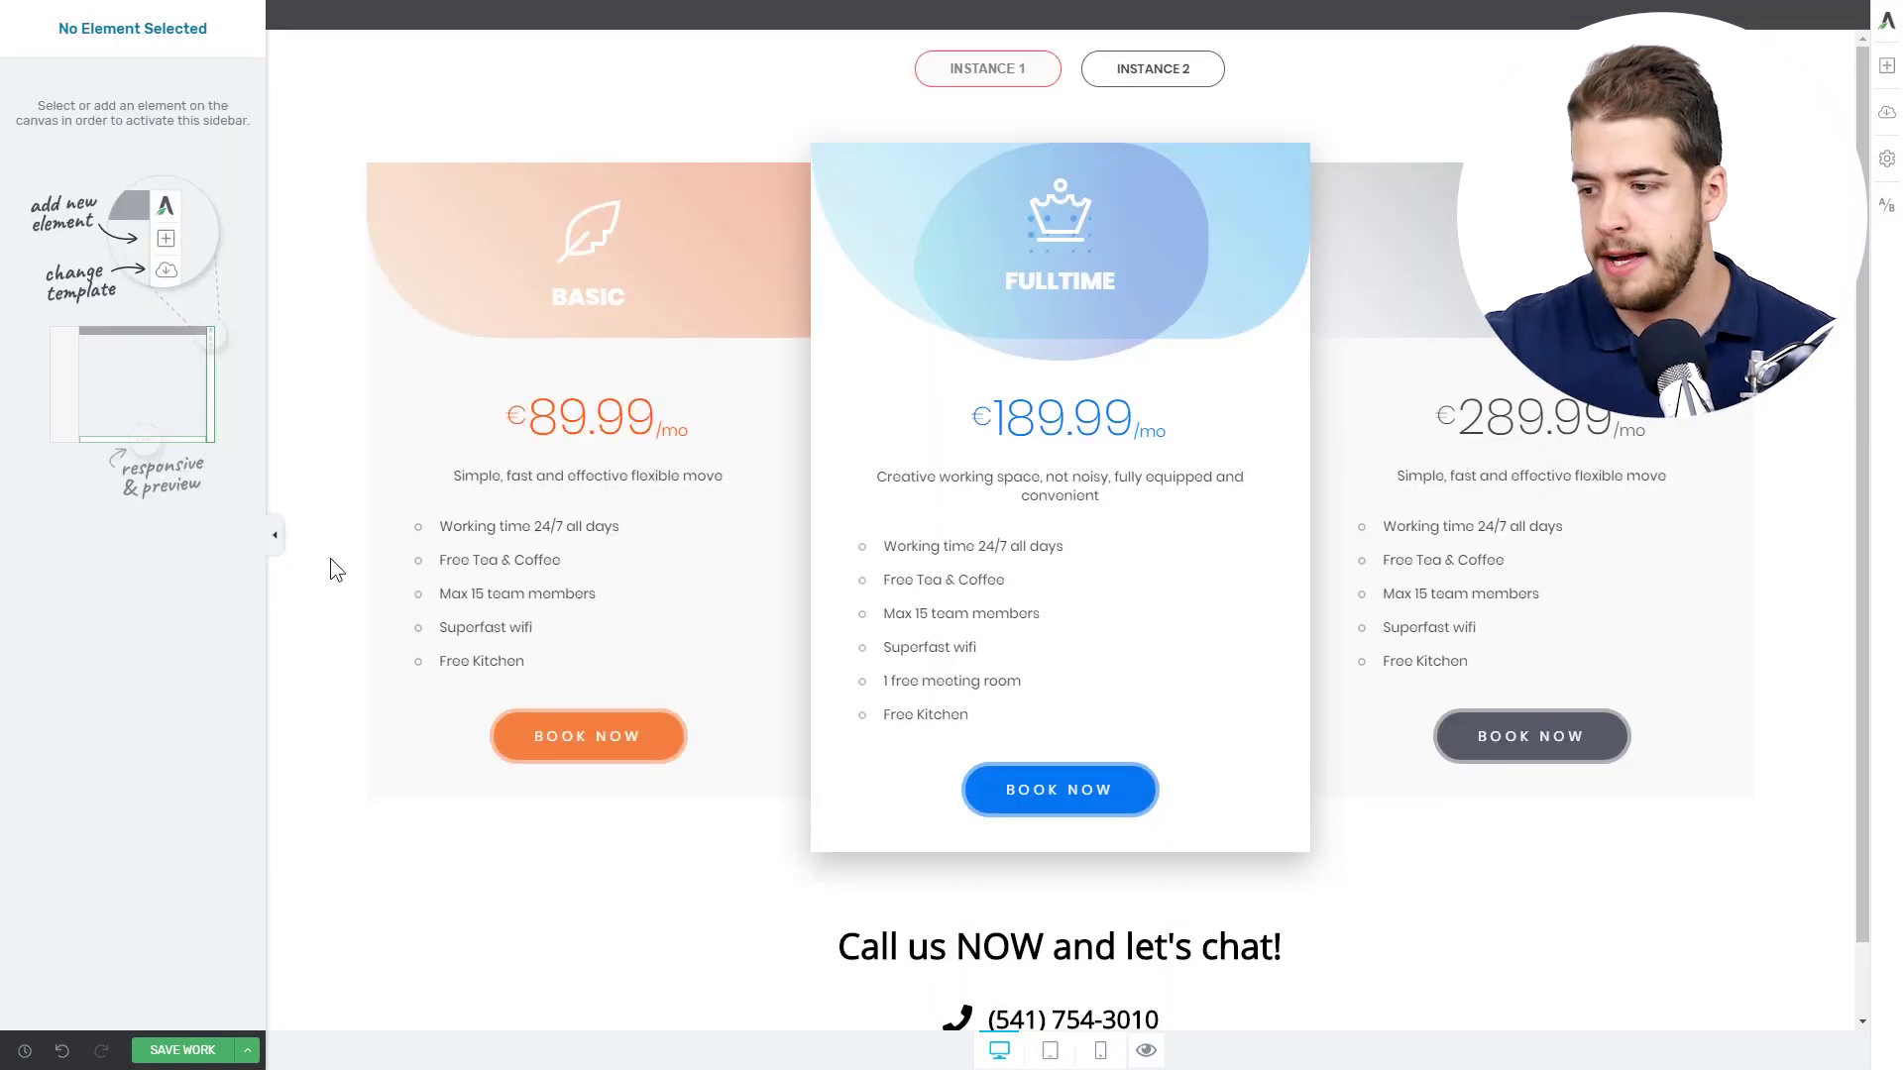
Step: Switch to the phone preview and scroll down to the 'Call us NOW and let's chat!' section
scroll(330, 560, "down", 1)
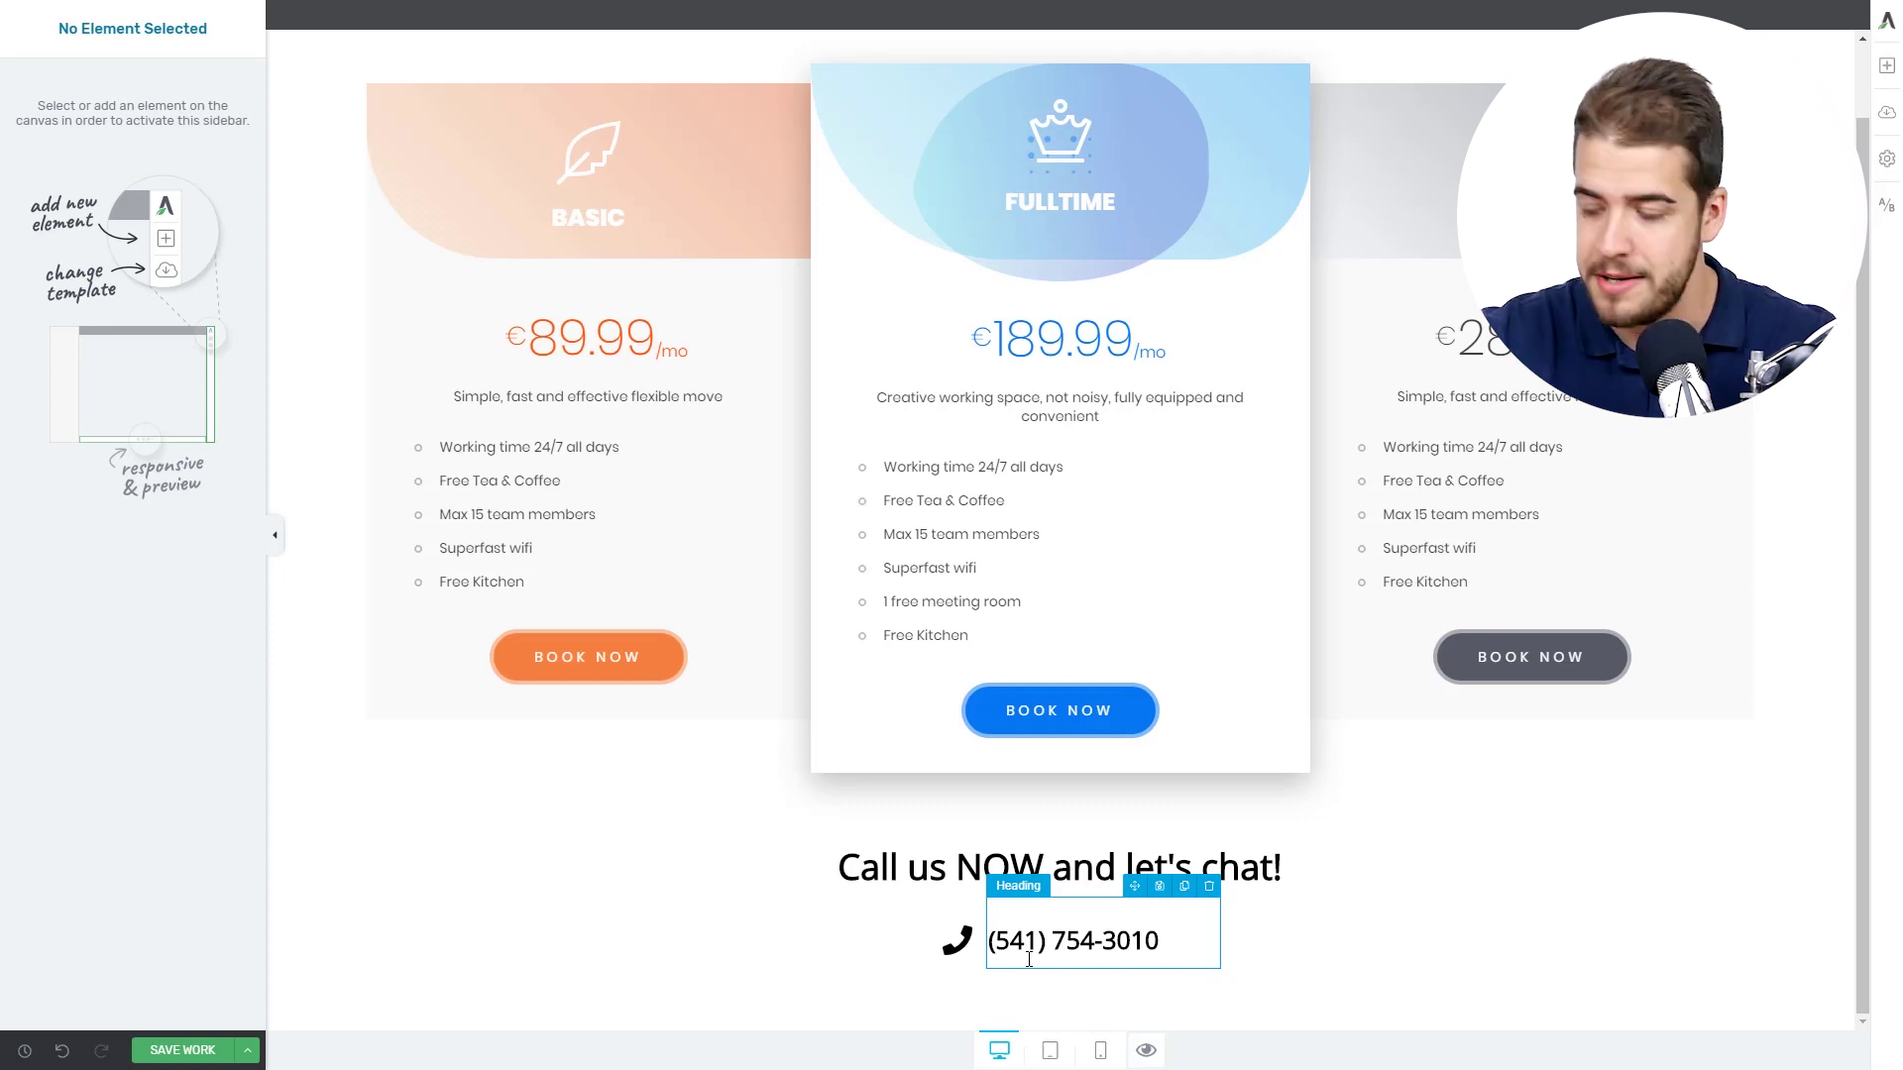
left_click(1101, 1058)
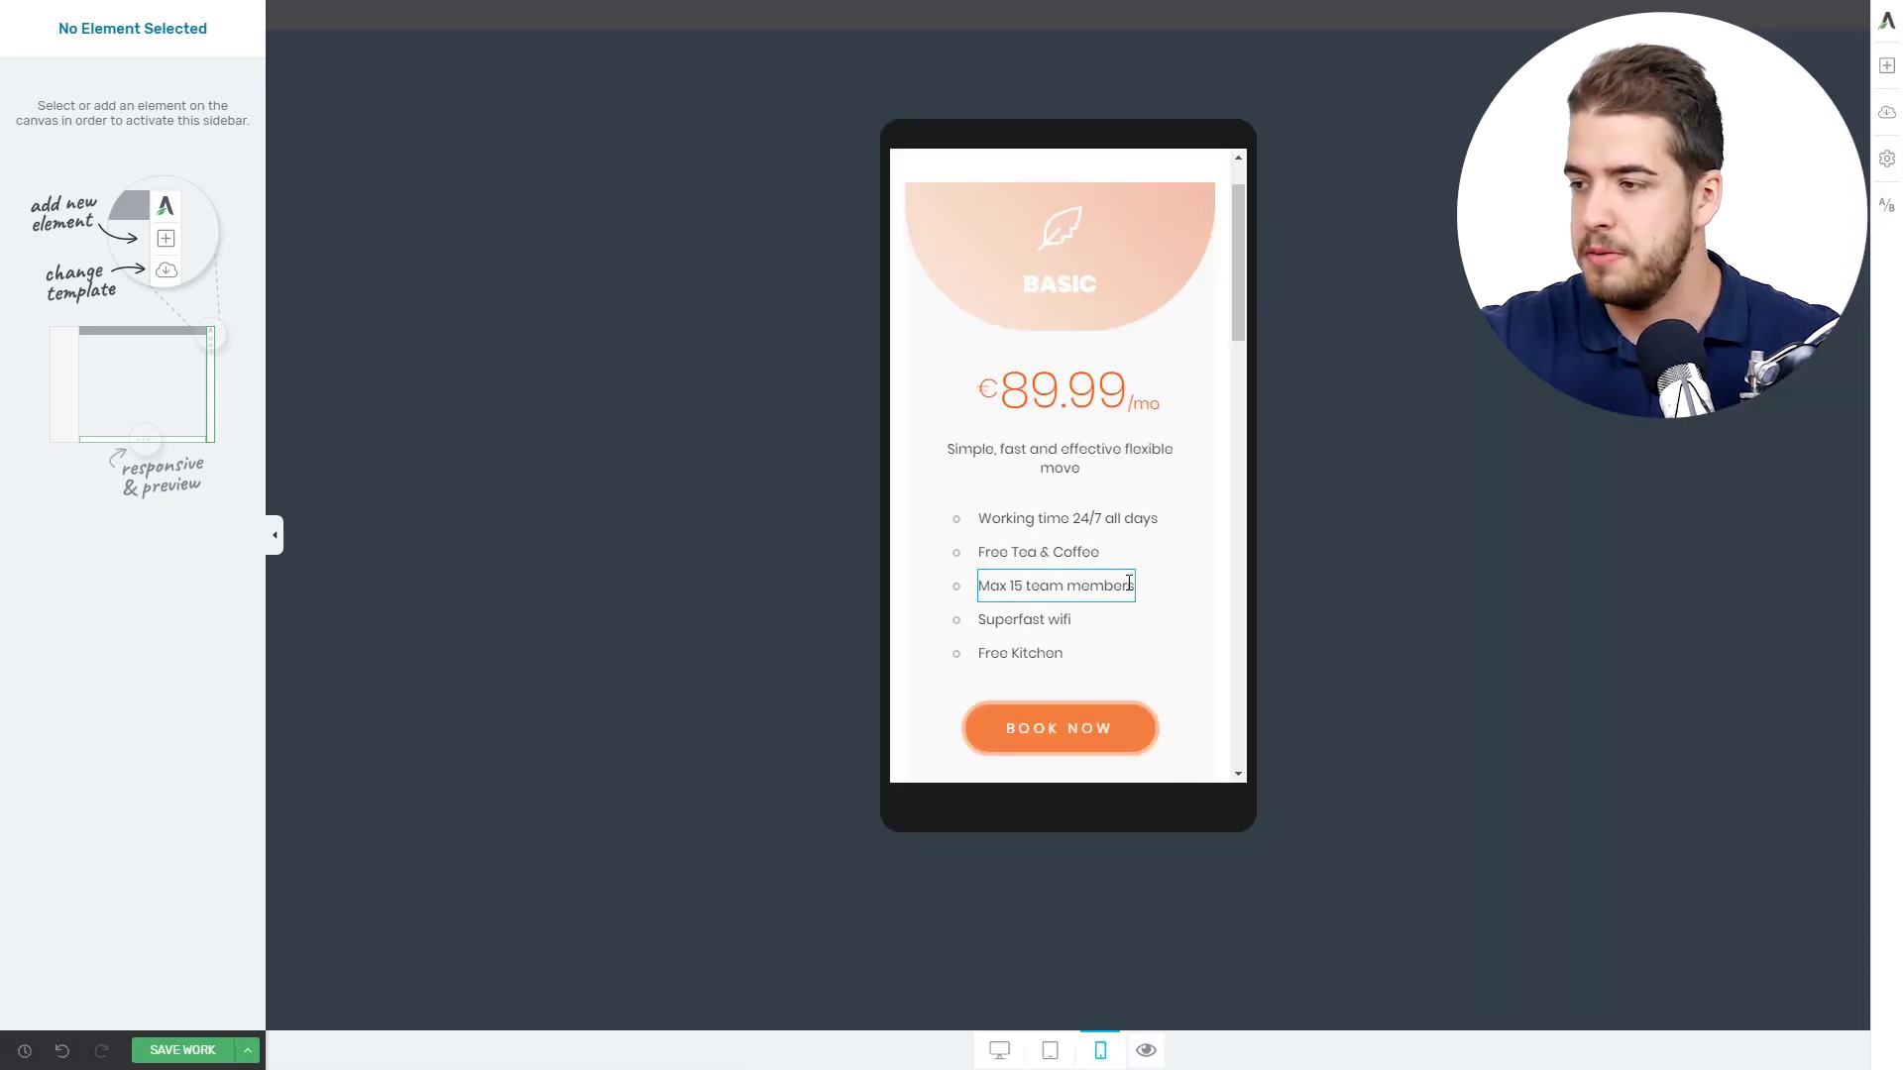
scroll(1150, 426, "down", 5)
scroll(1151, 423, "down", 11)
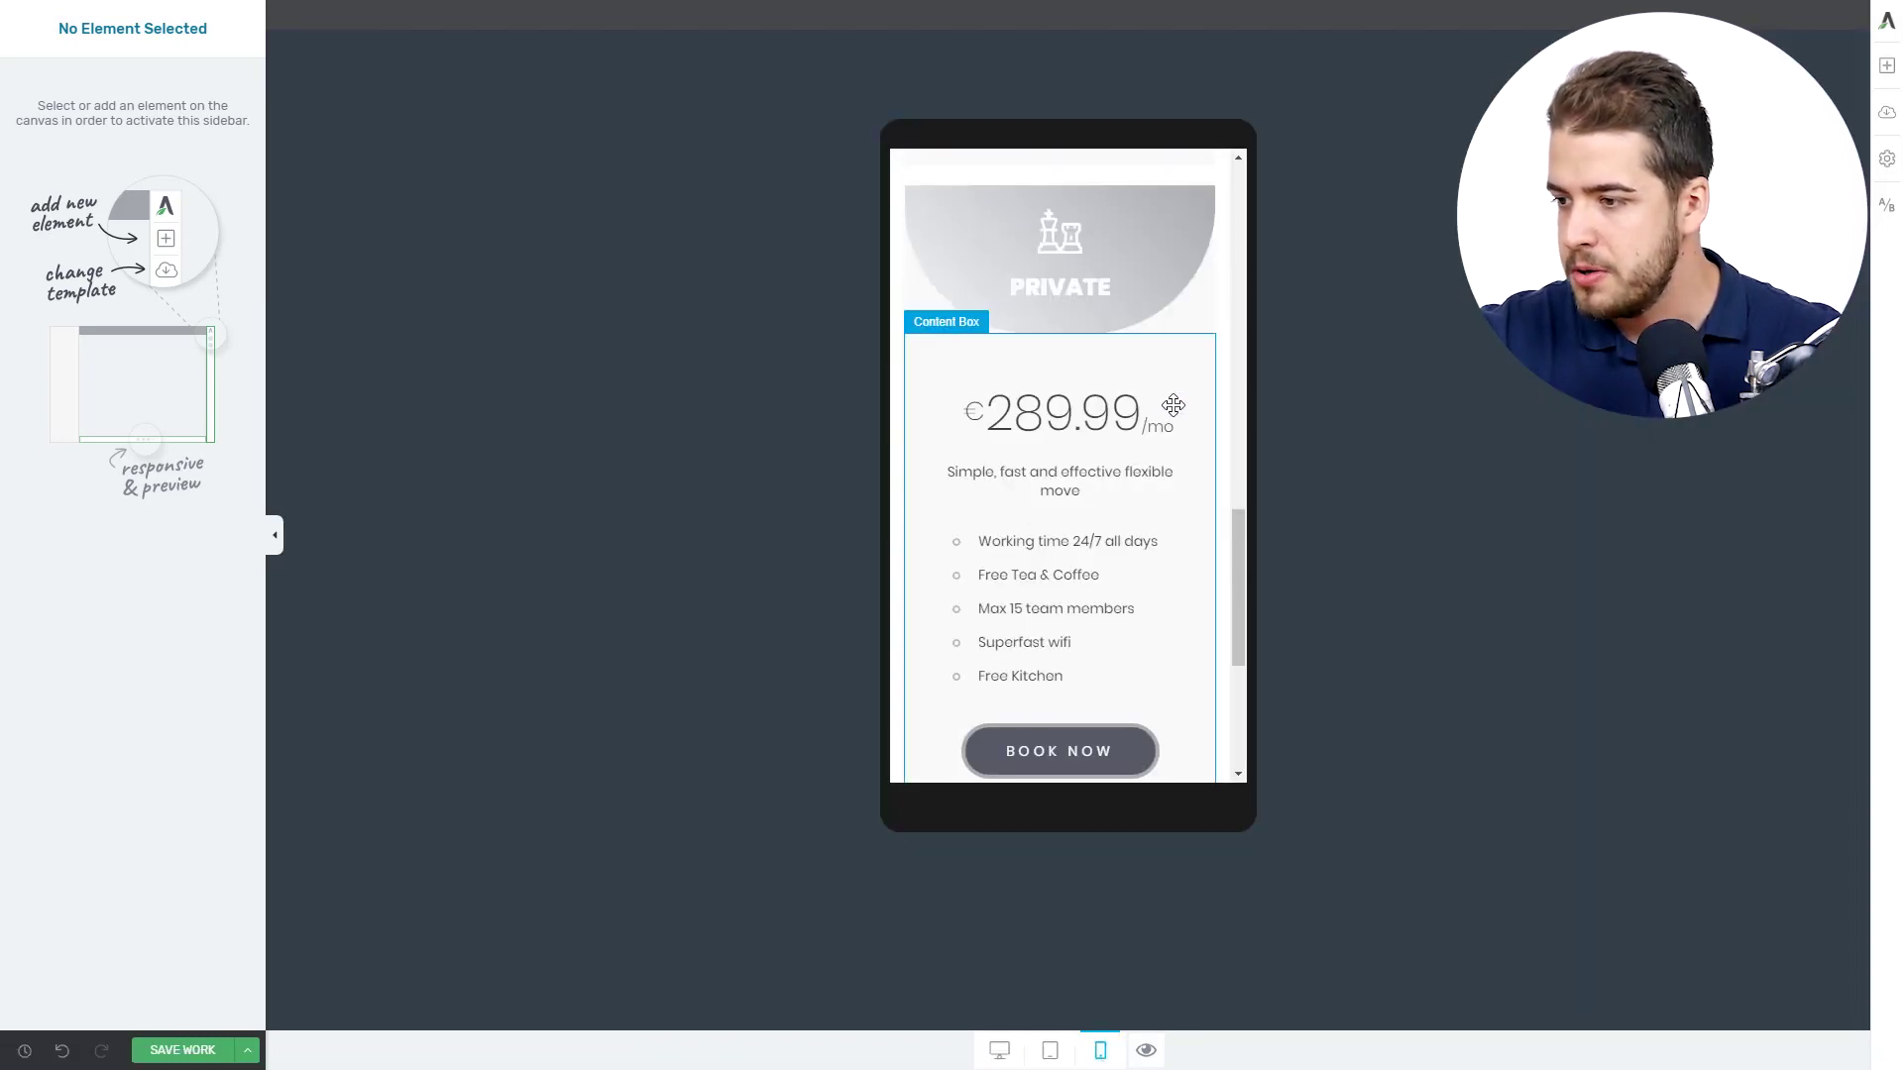
scroll(1172, 404, "down", 1)
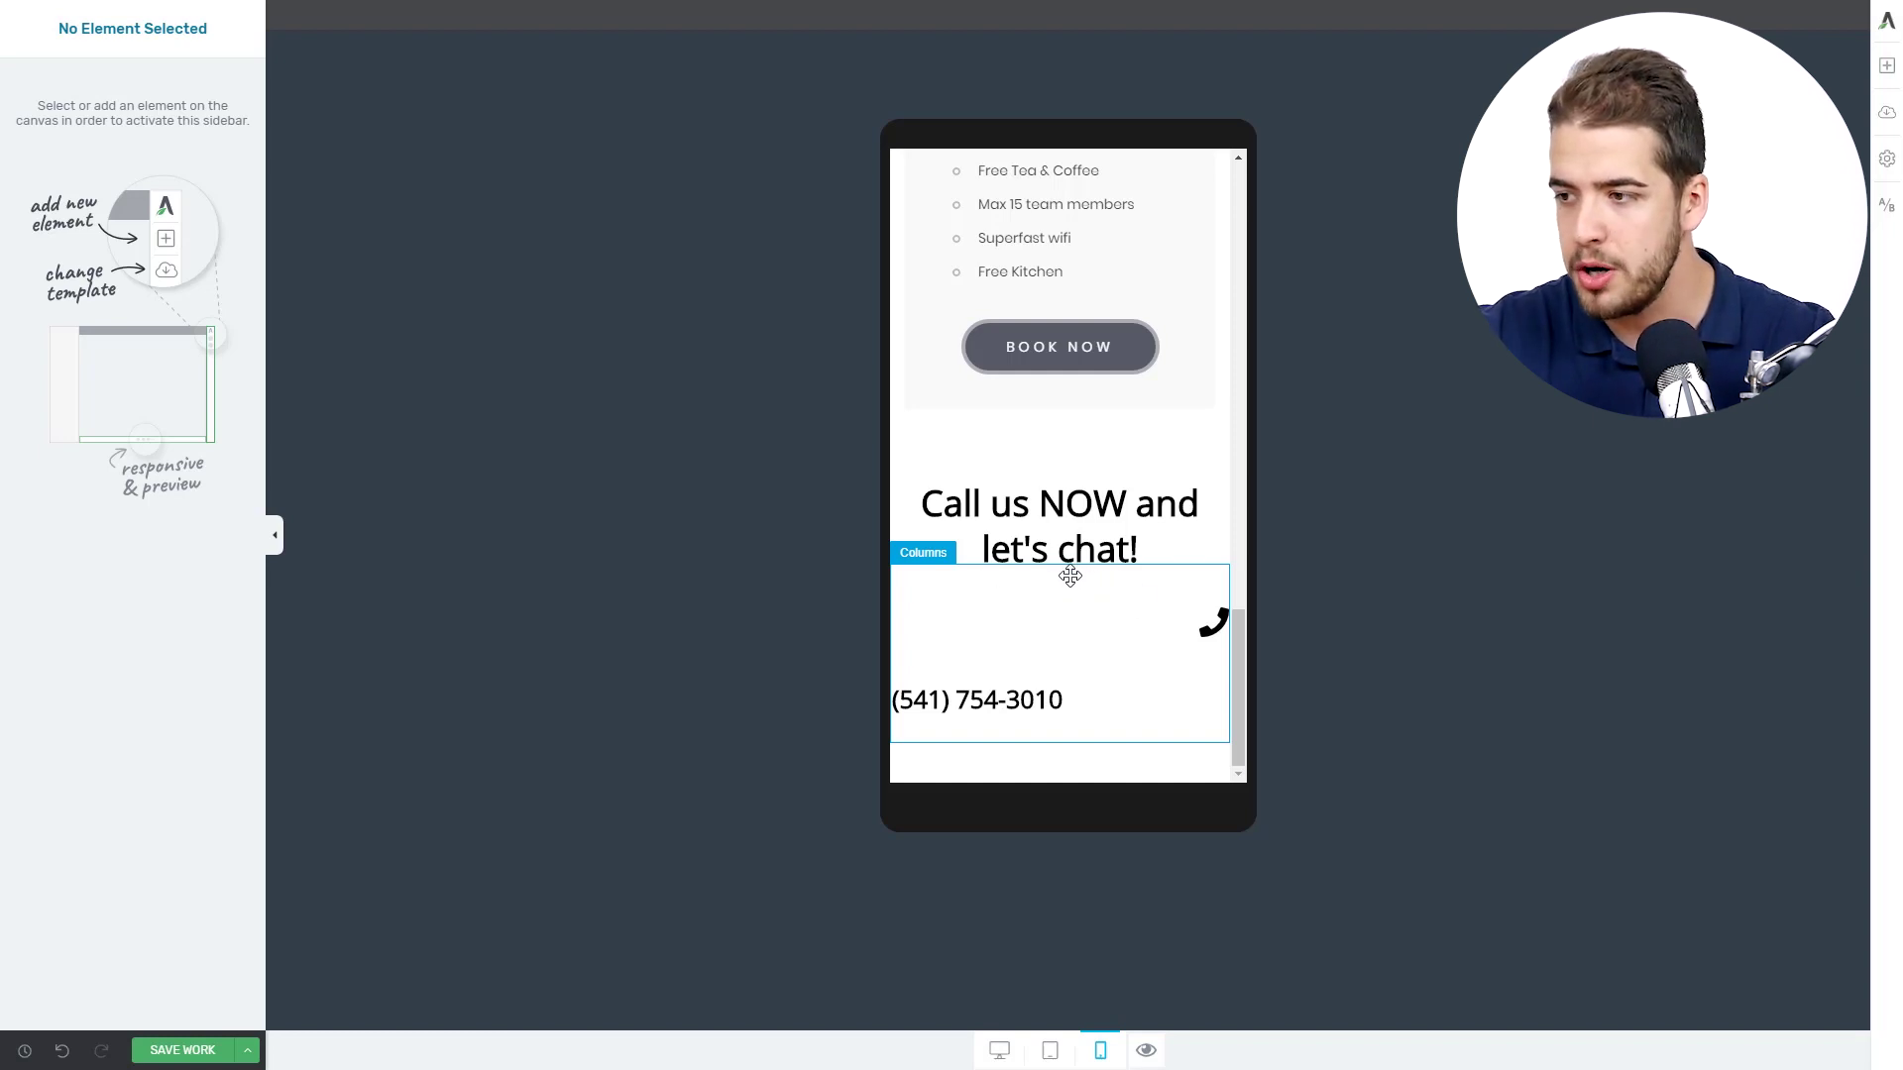
Step: Turn off column wrapping on the phone icon/number row and shrink the icon column to about 30%
left_click(1070, 576)
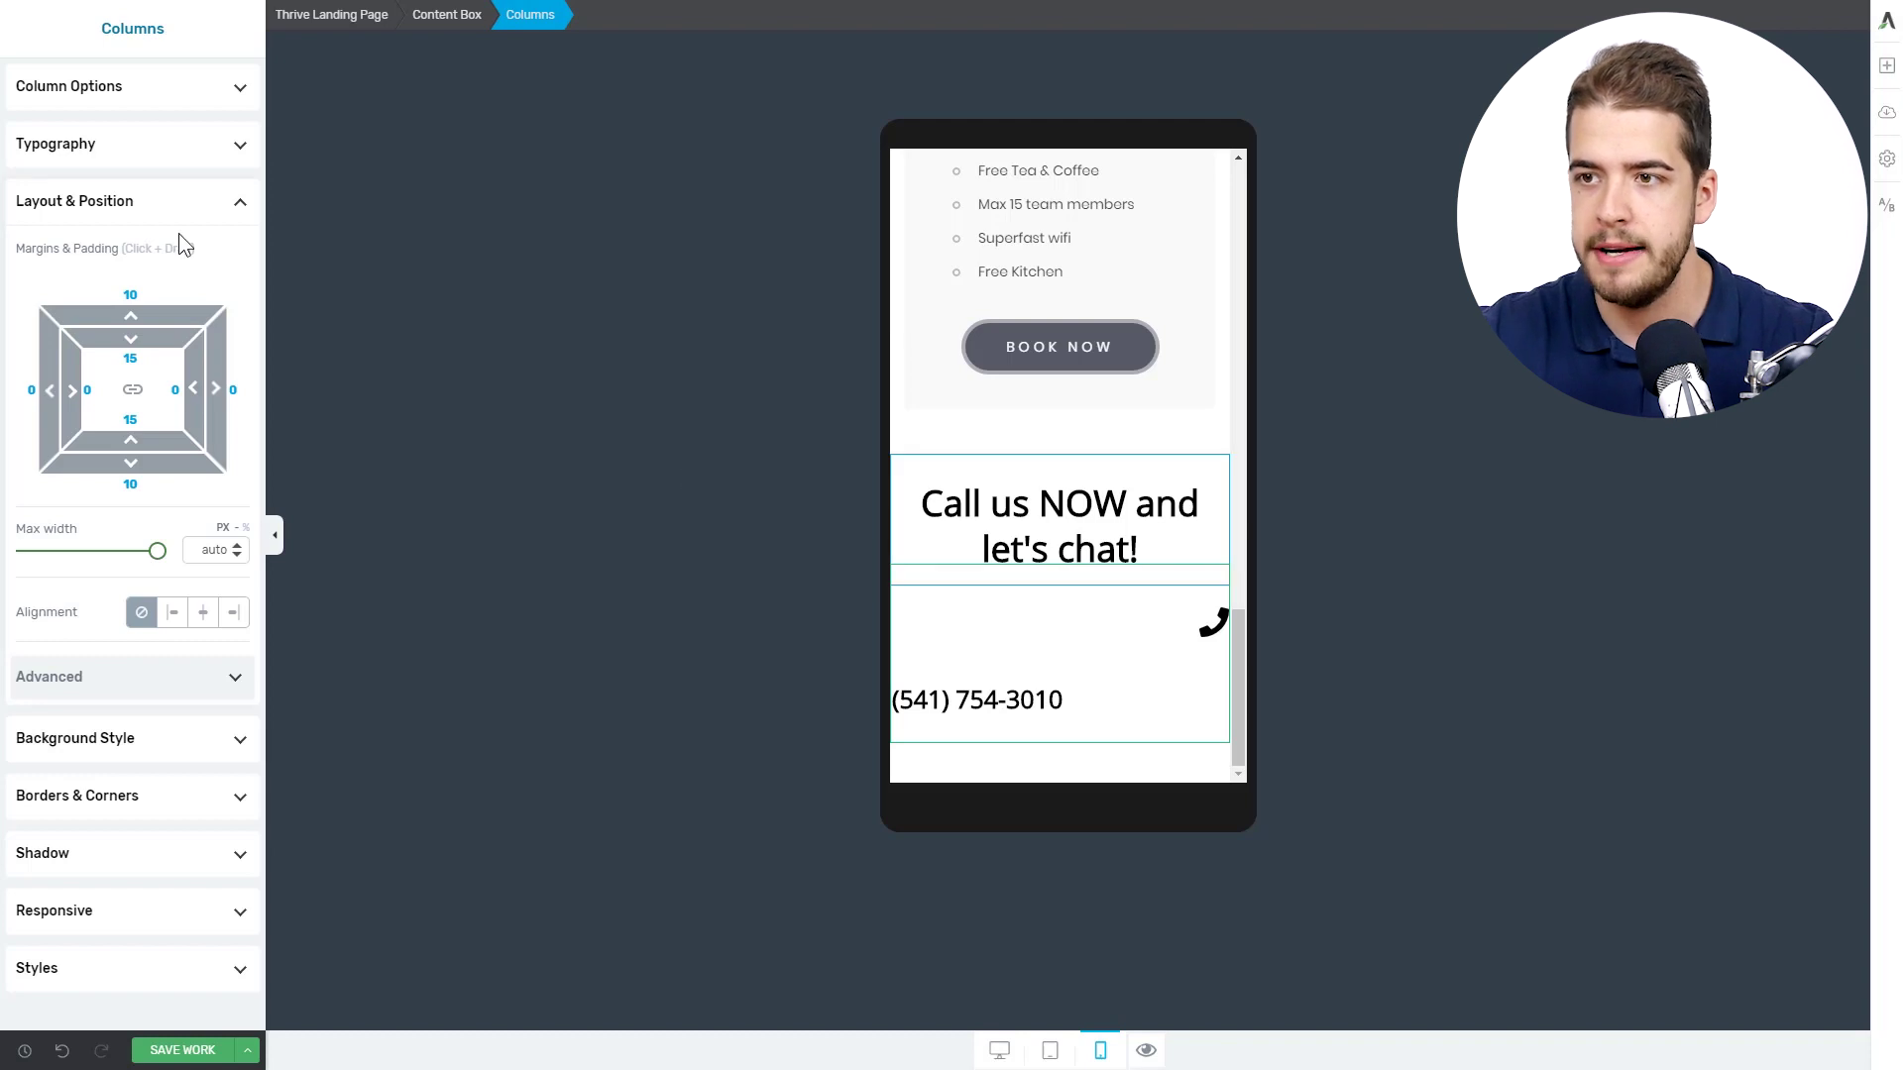
left_click(189, 91)
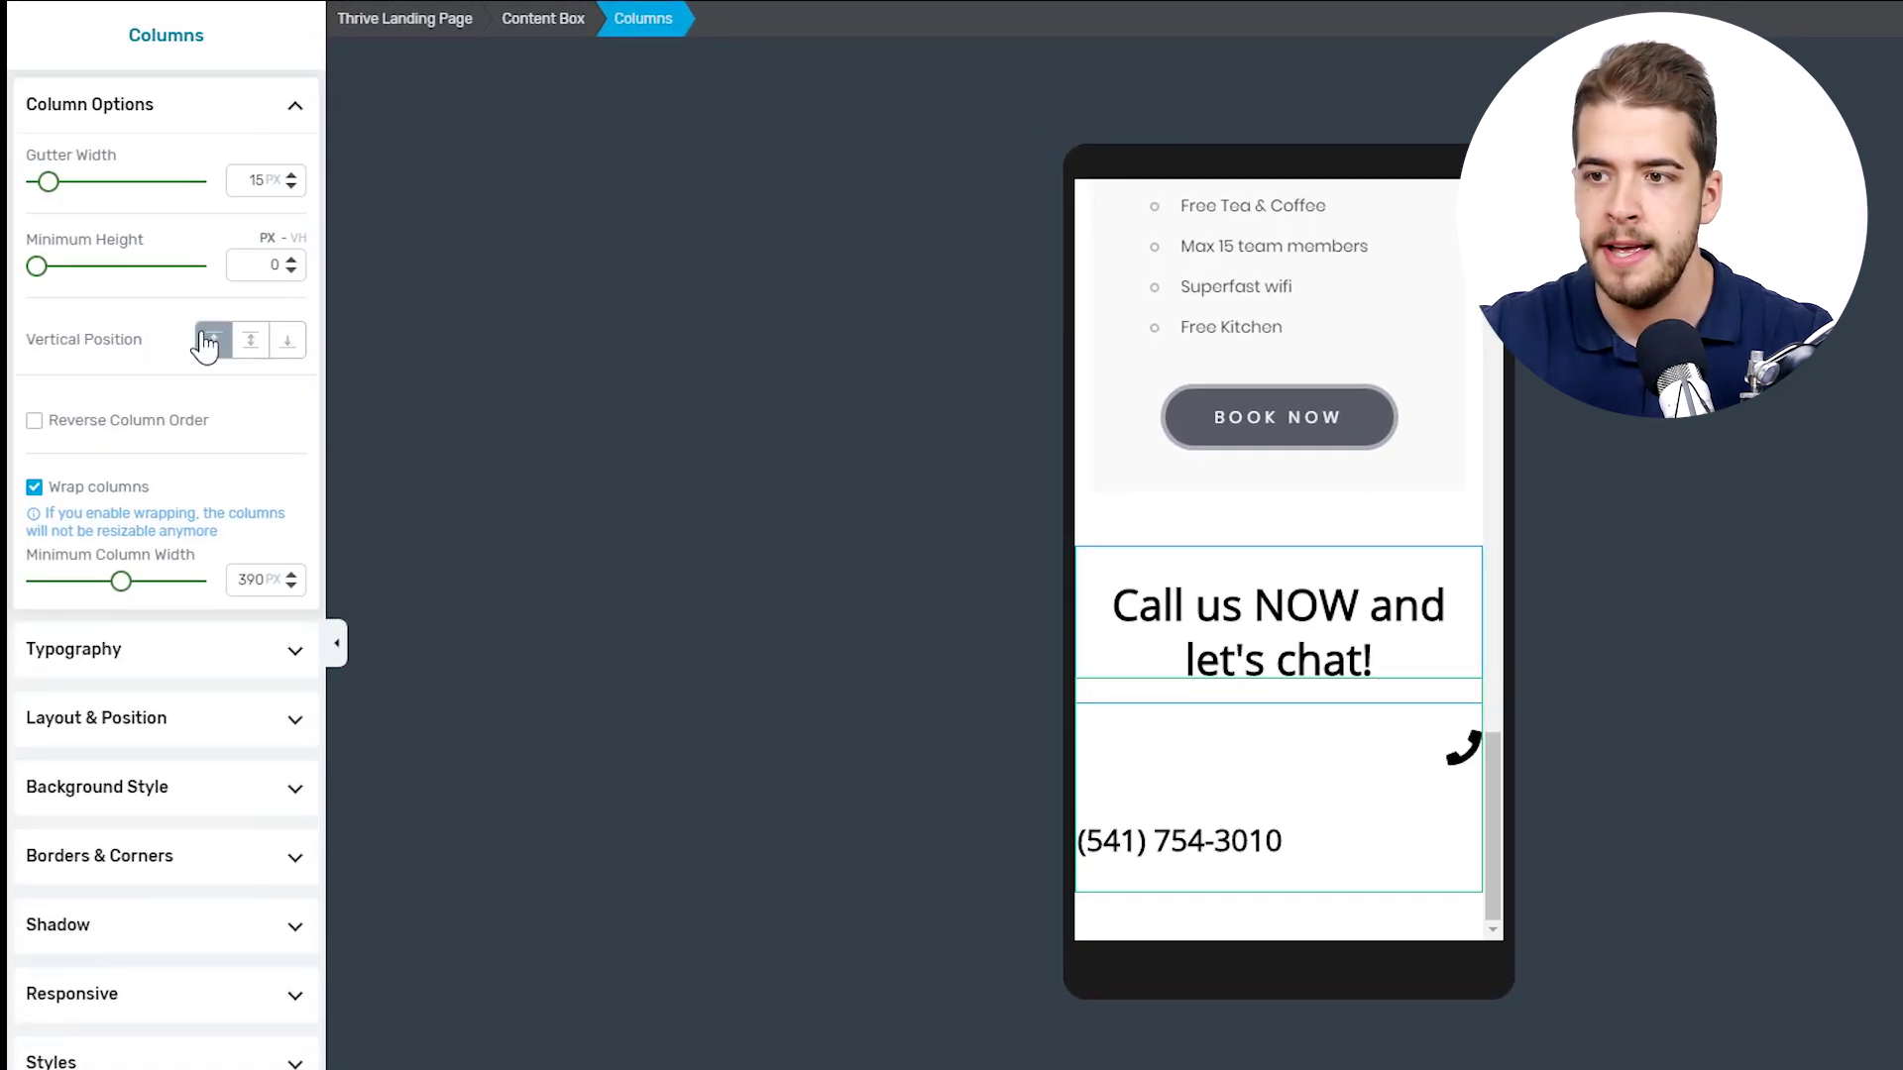
left_click(34, 488)
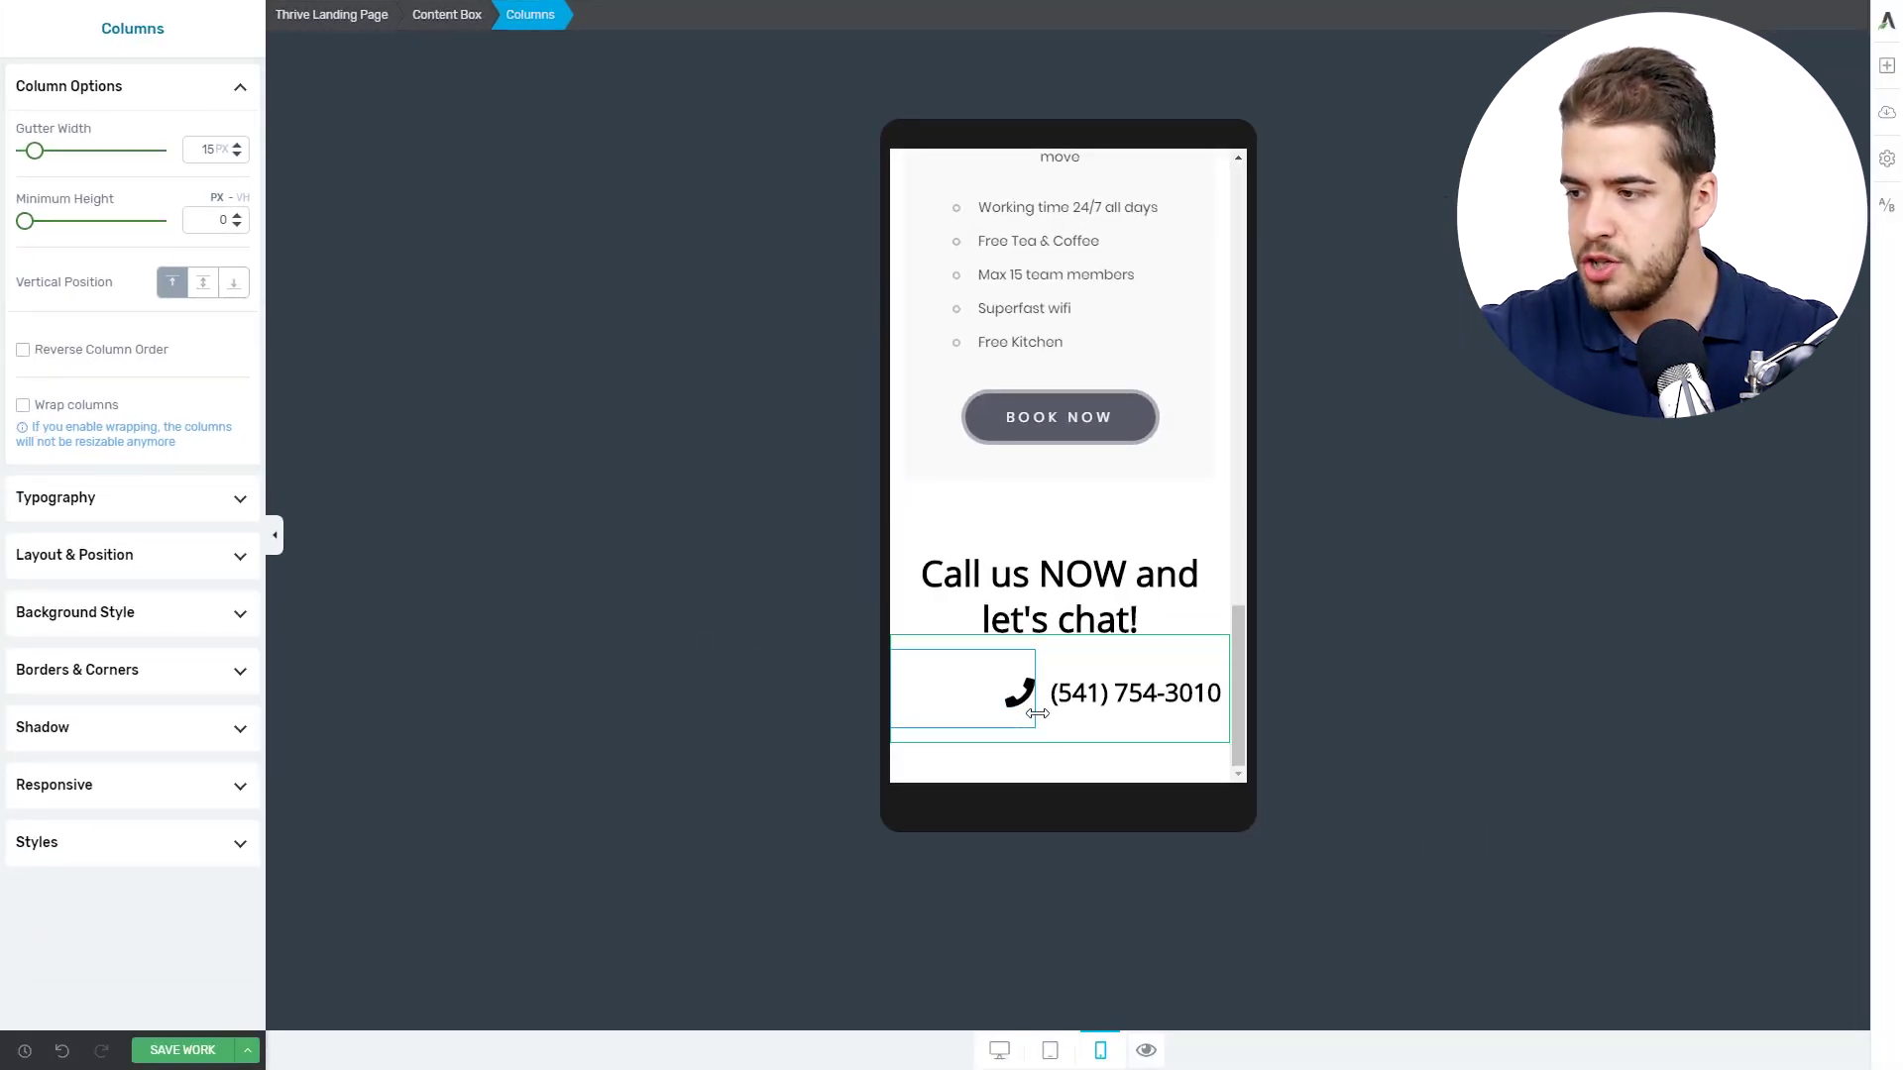
left_click_drag(1039, 713, 986, 708)
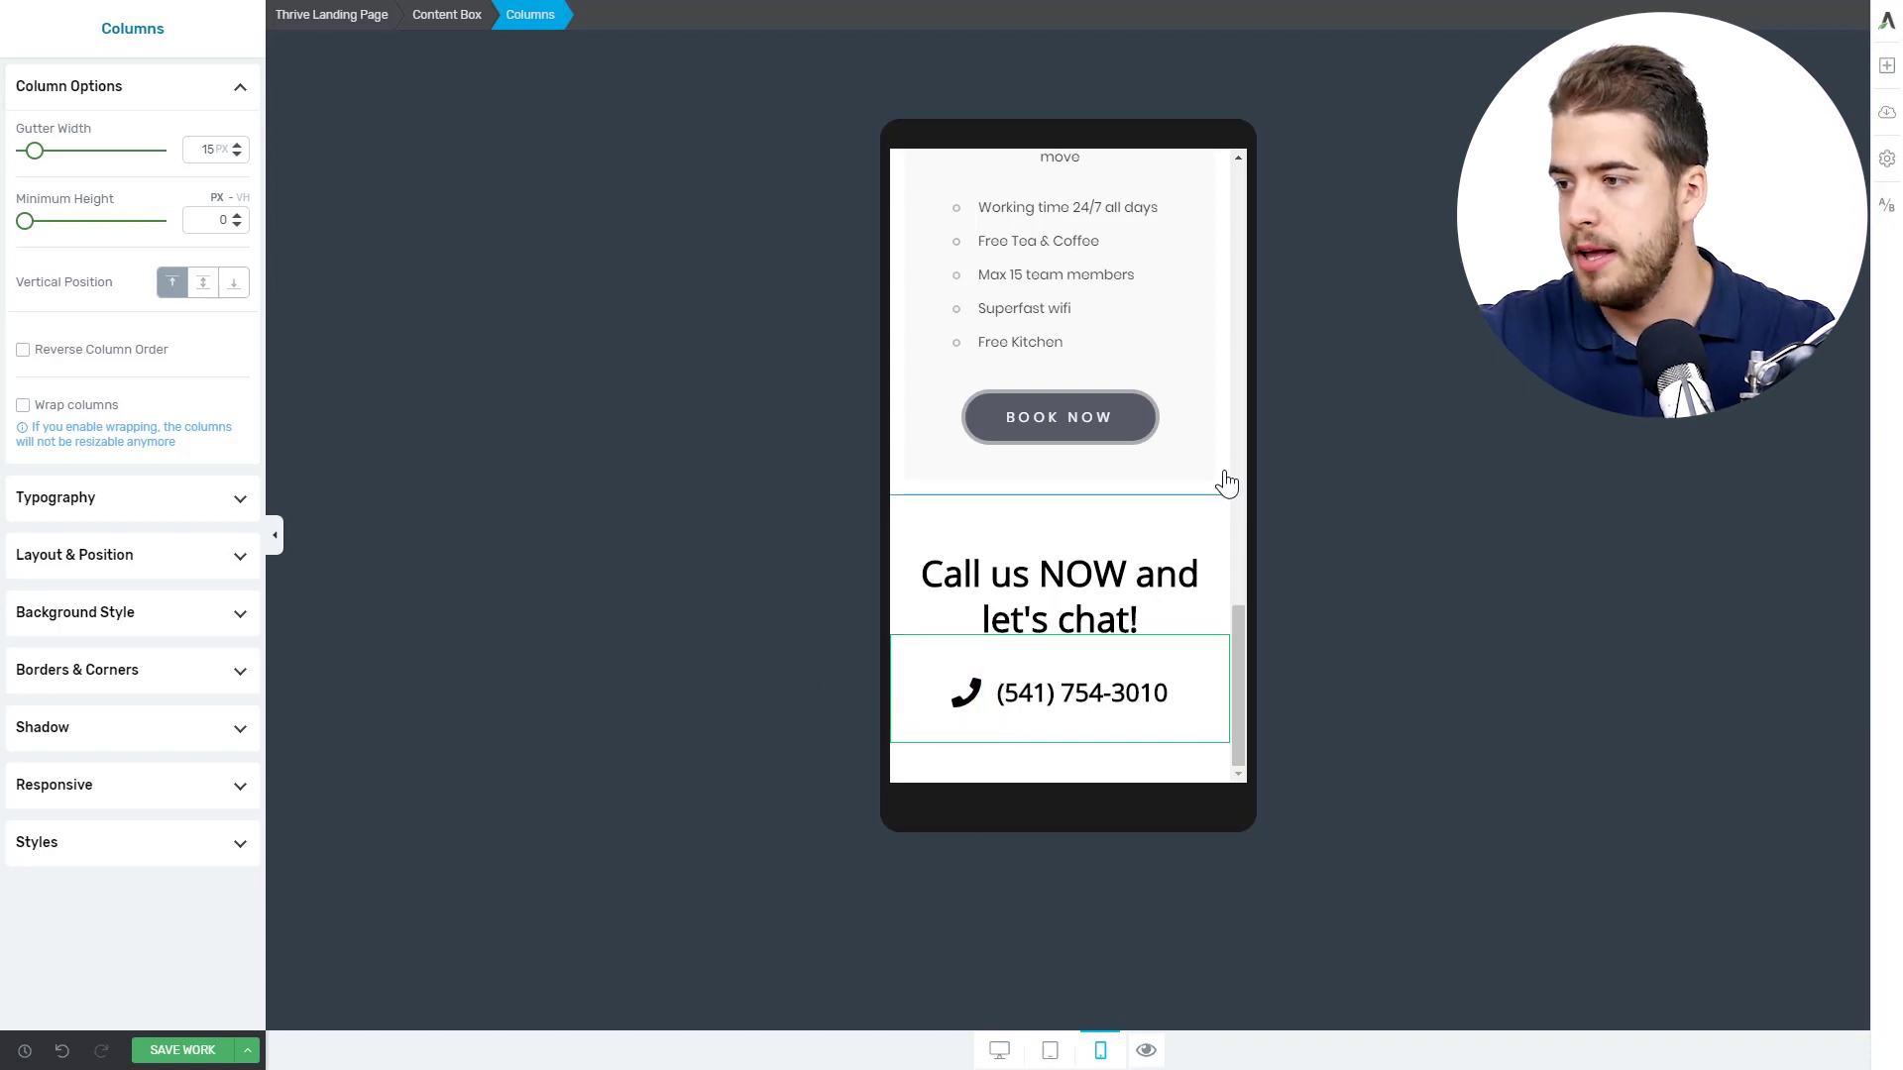
left_click(1169, 765)
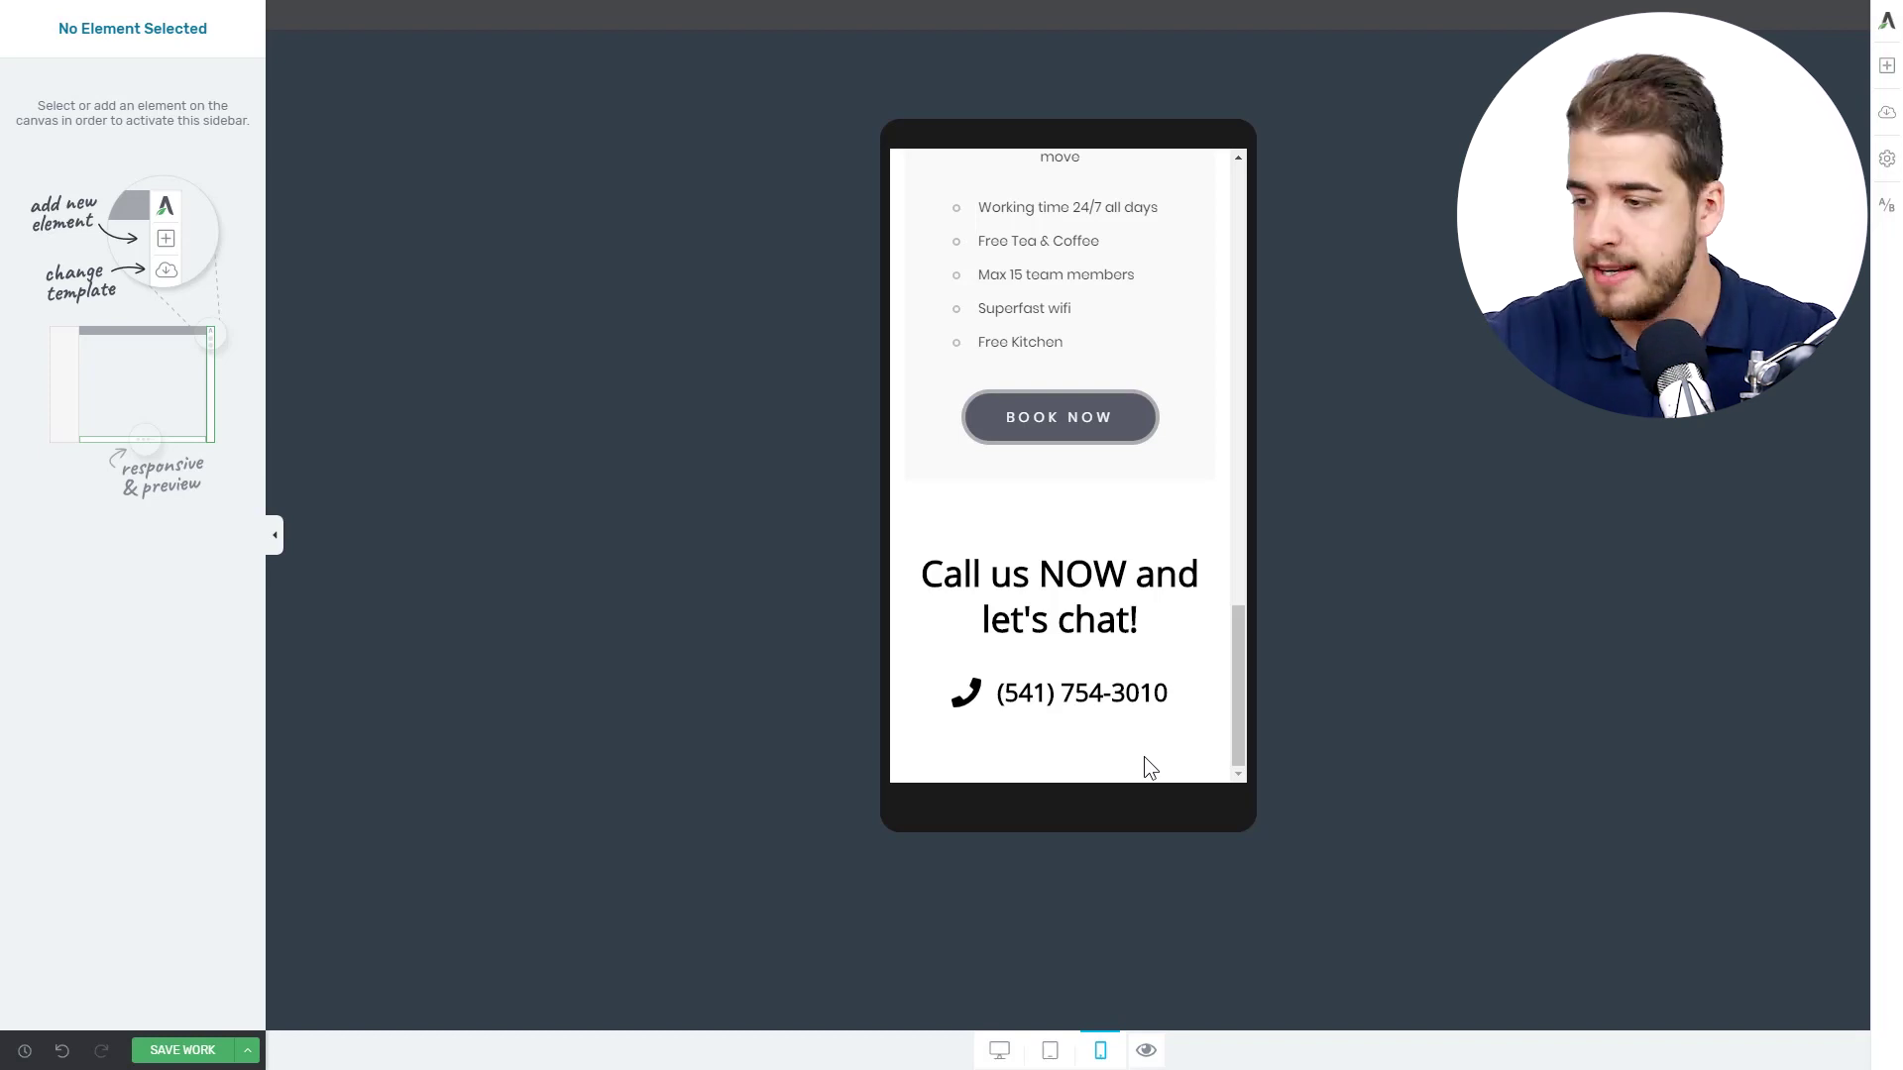
Step: In tablet view, shift the contact row's column split to 41%/59%, then recheck the phone preview
left_click(1049, 1051)
scroll(1115, 581, "down", 3)
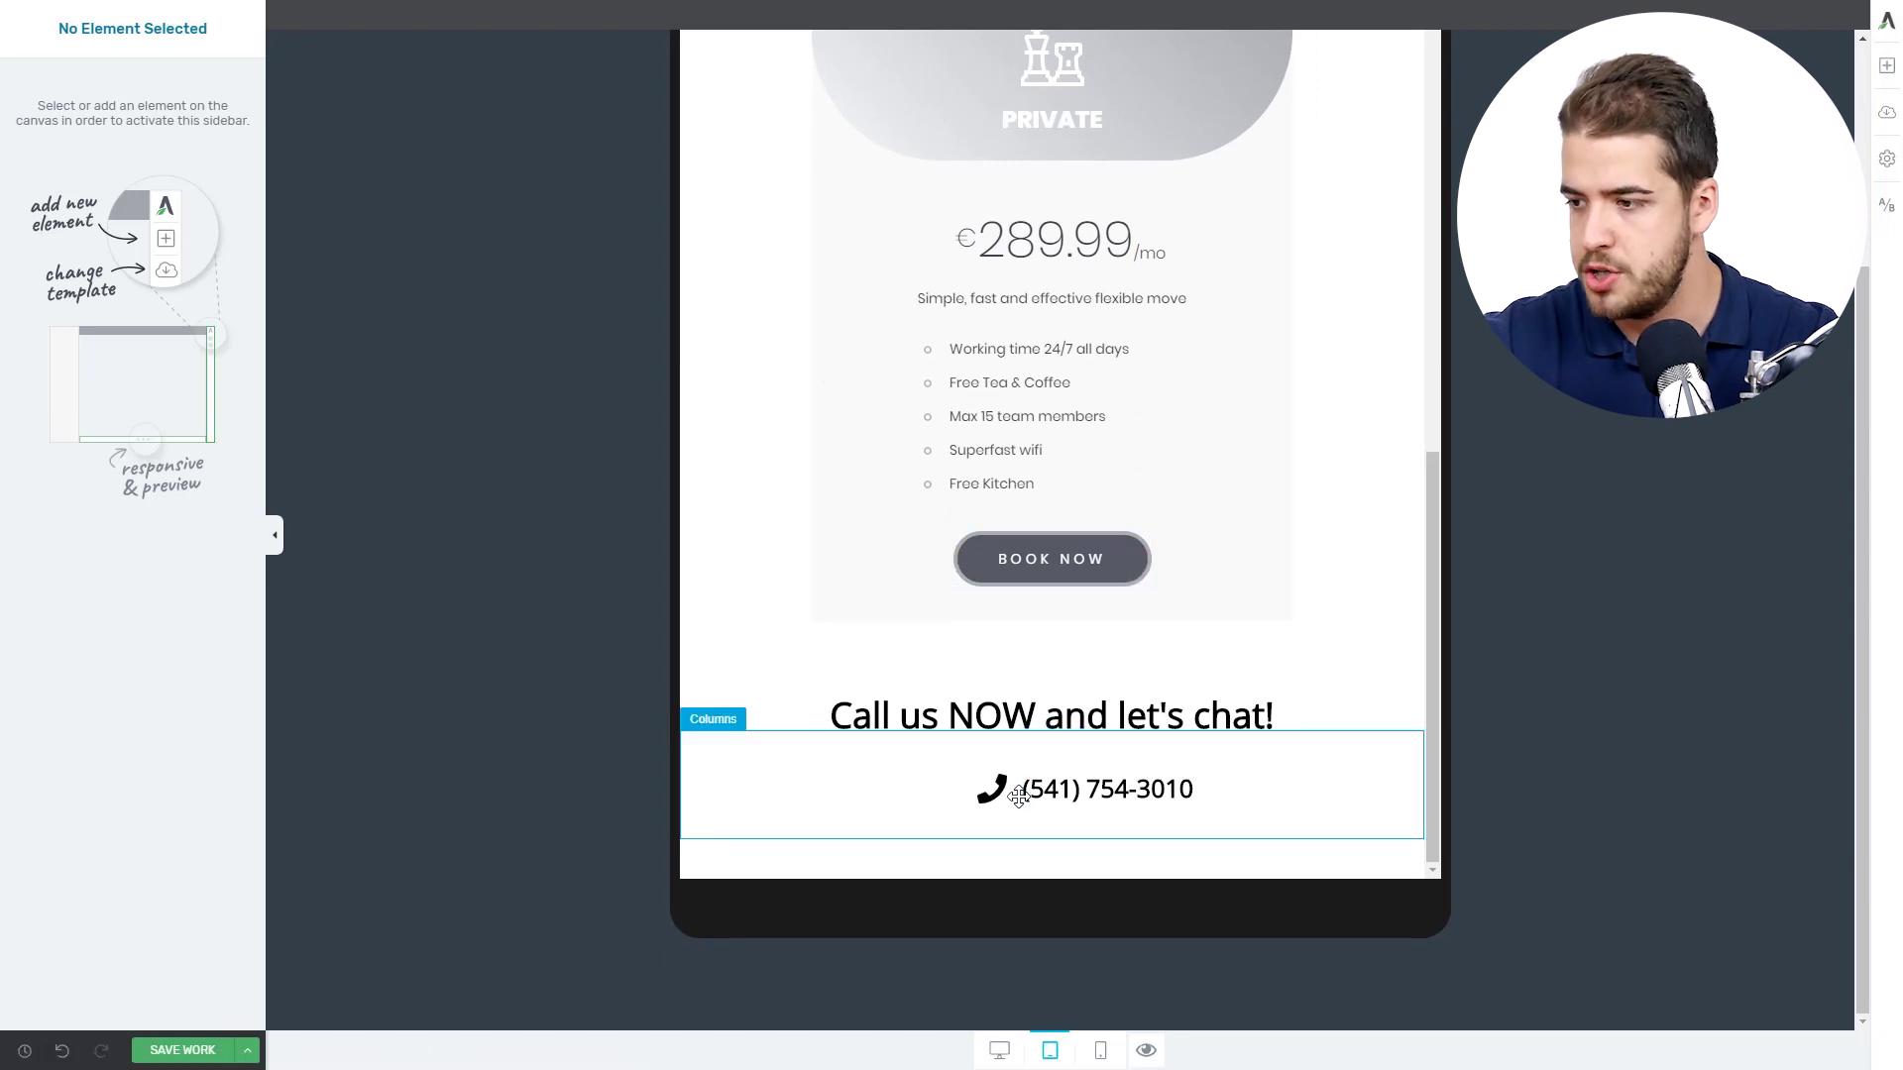
left_click(991, 812)
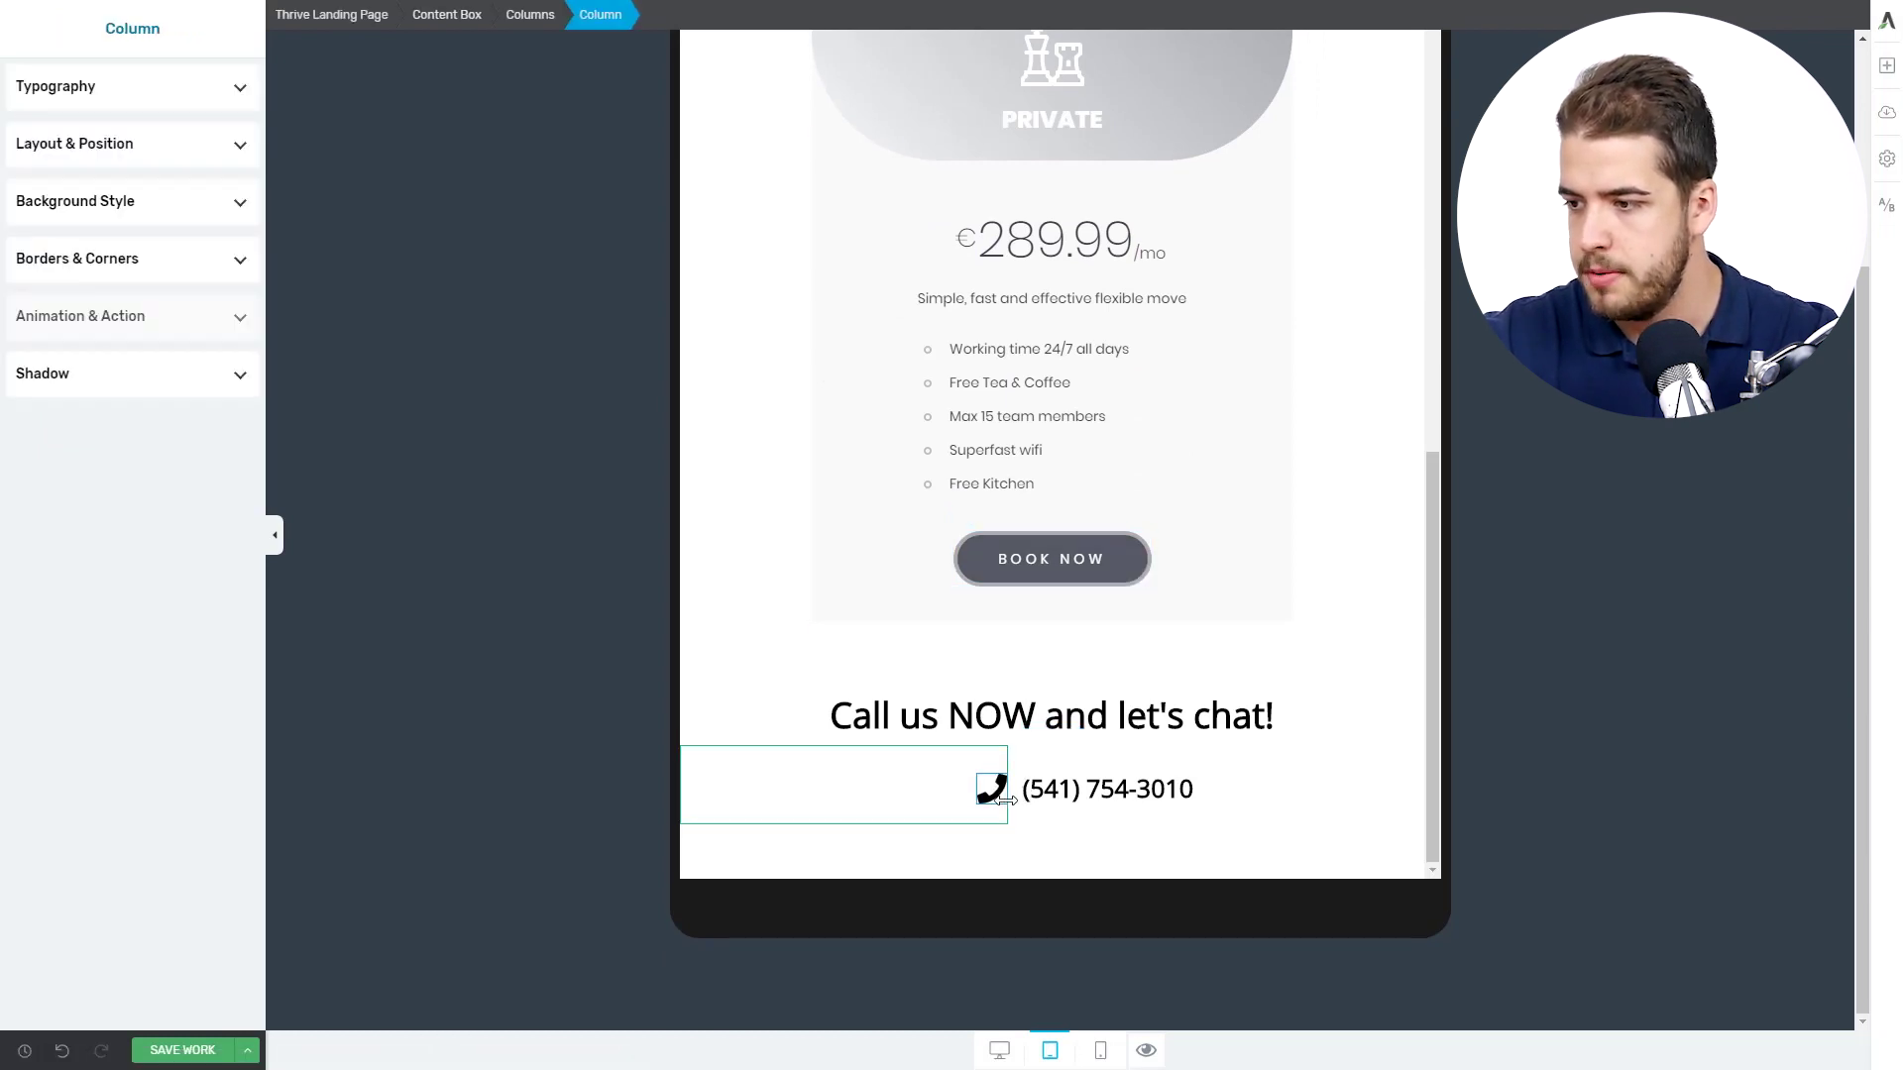
left_click(995, 814)
left_click_drag(992, 813, 968, 798)
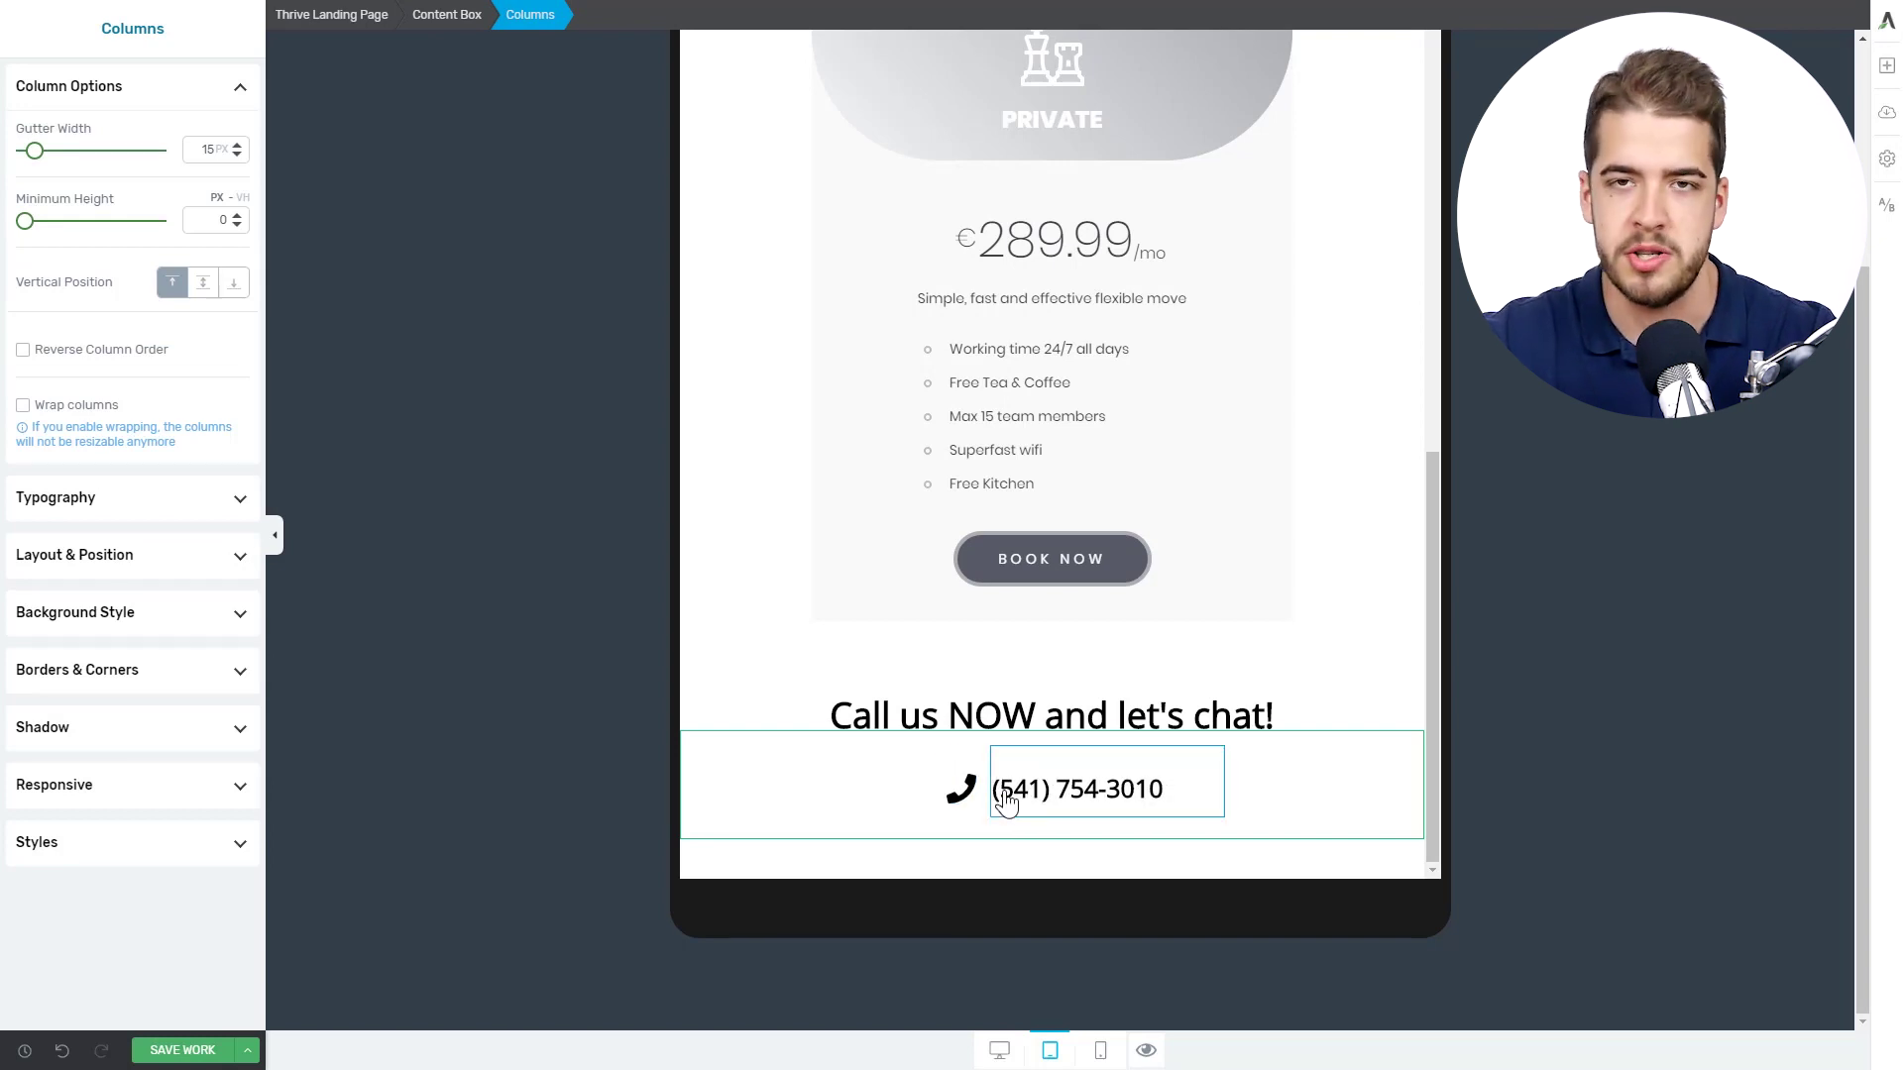
left_click(1100, 1050)
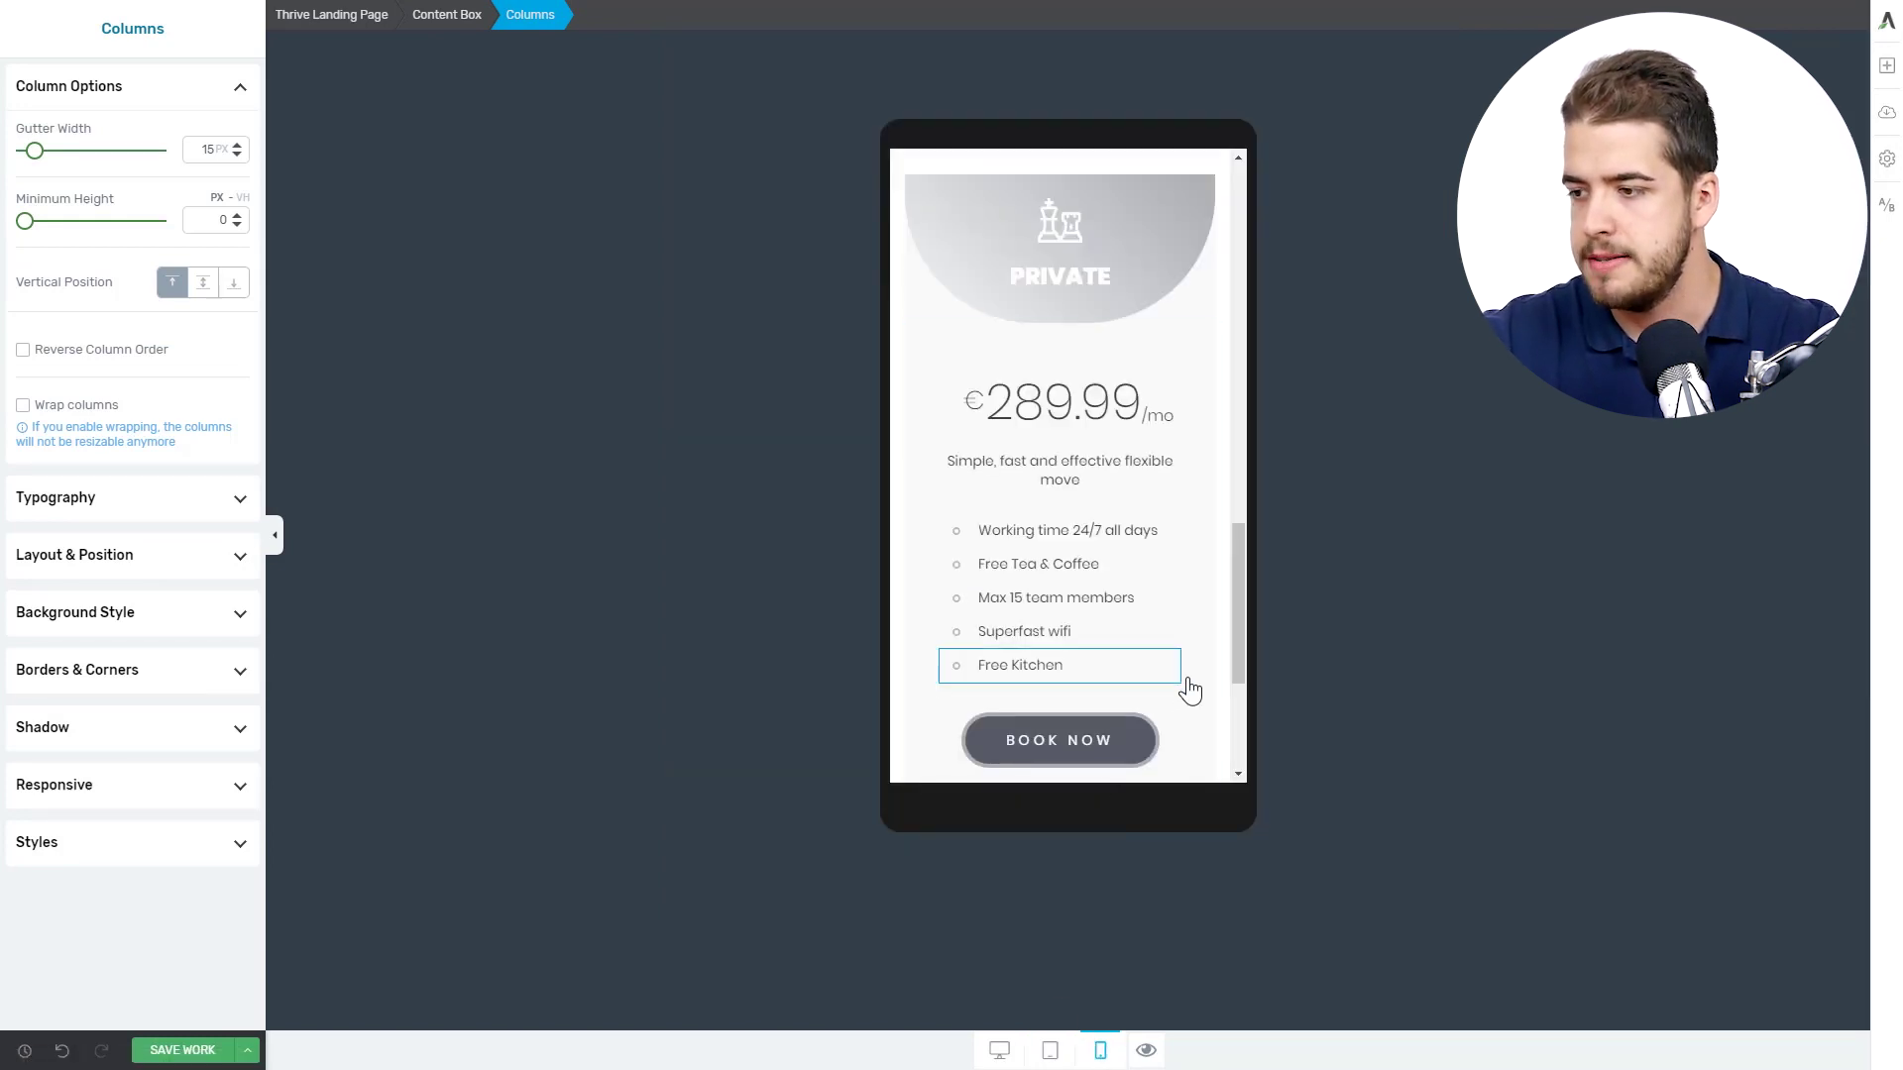
scroll(1187, 694, "down", 3)
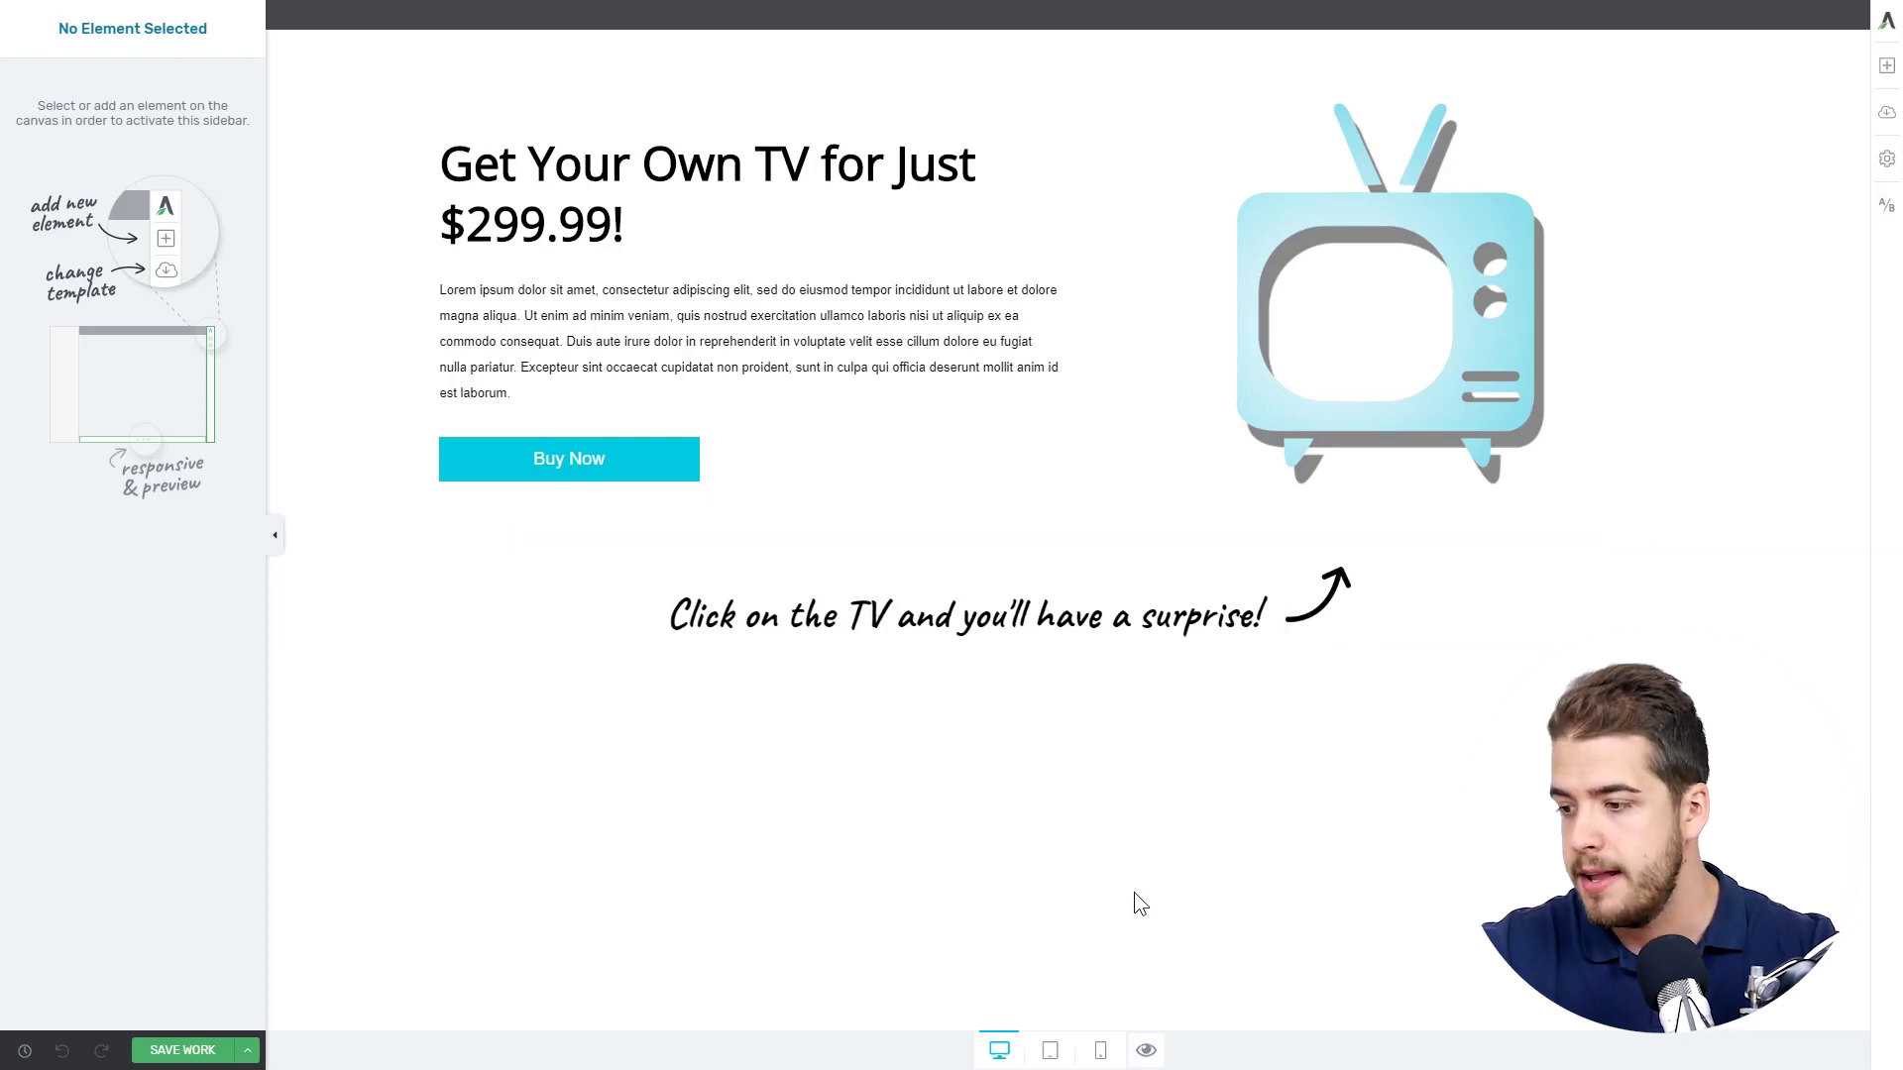
Step: Preview the TV promo section at tablet, then phone size, scrolling down to the TV image
left_click(1049, 1051)
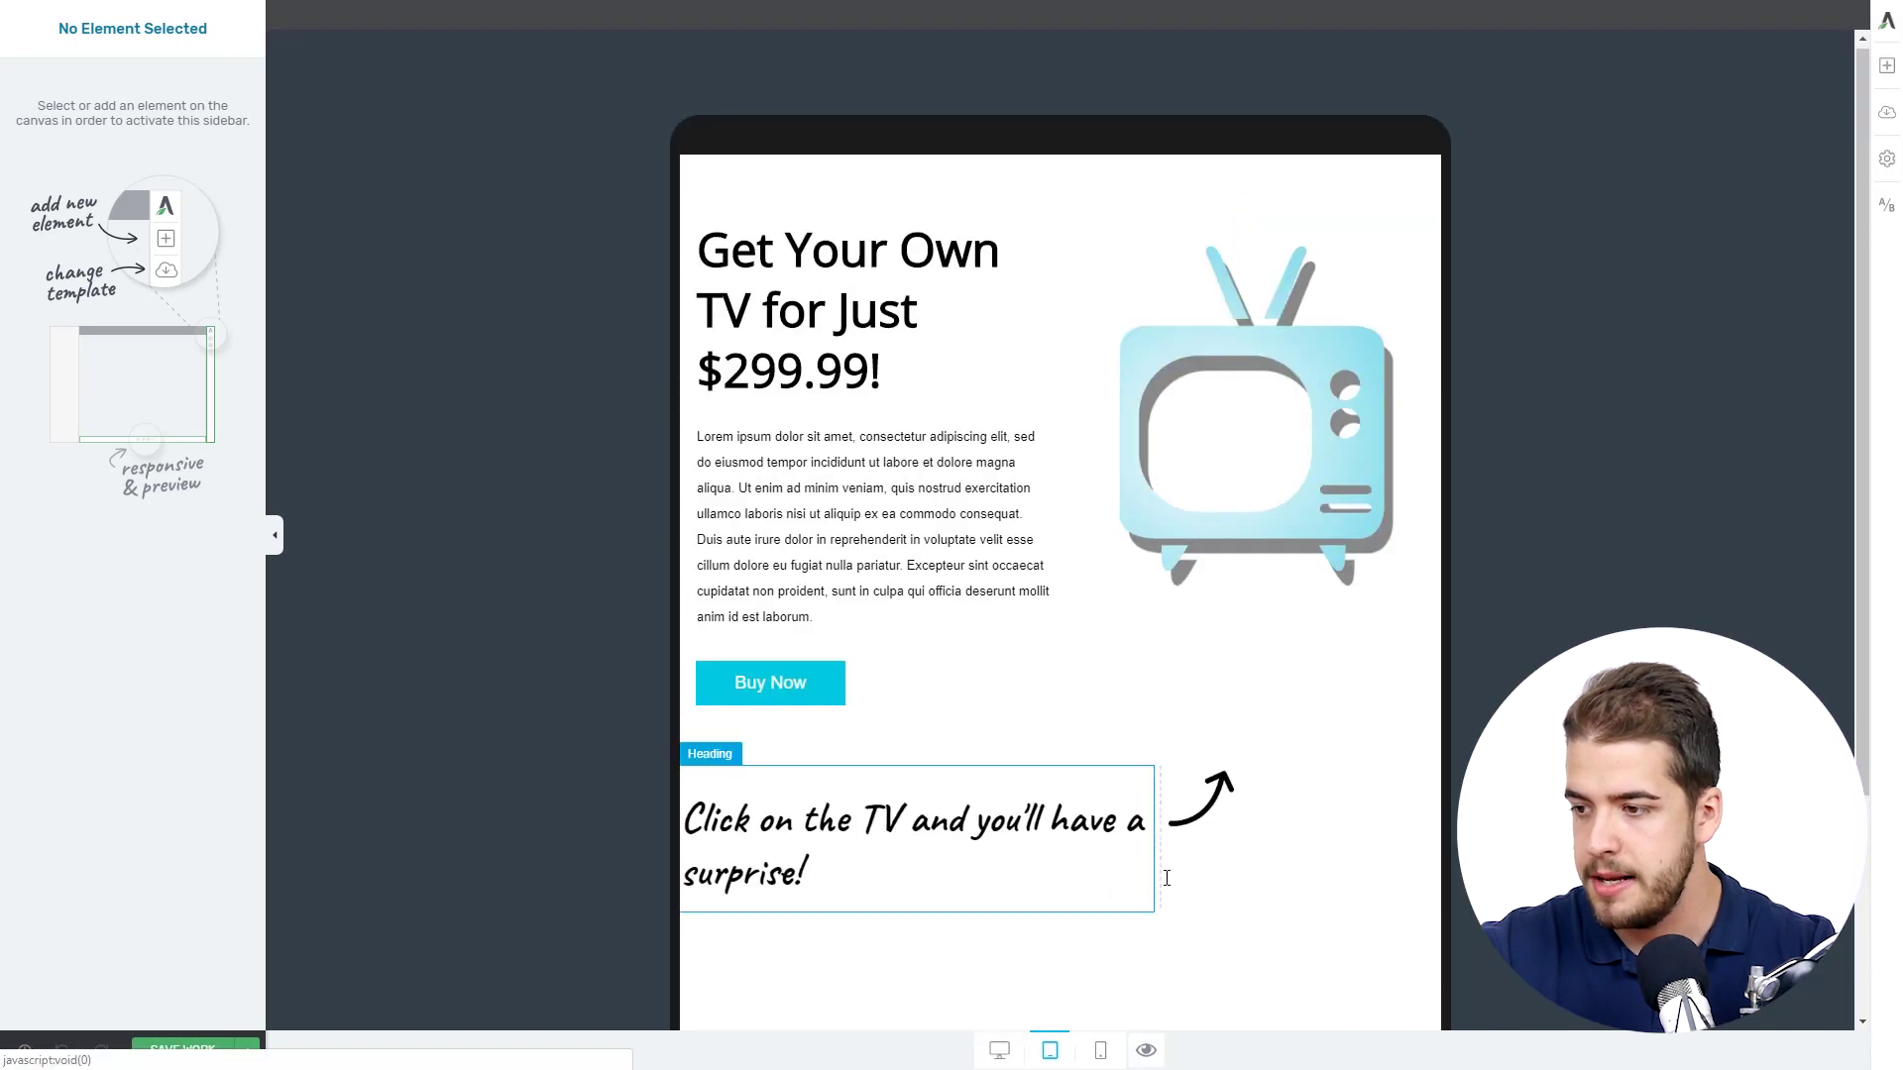
scroll(1331, 788, "down", 1)
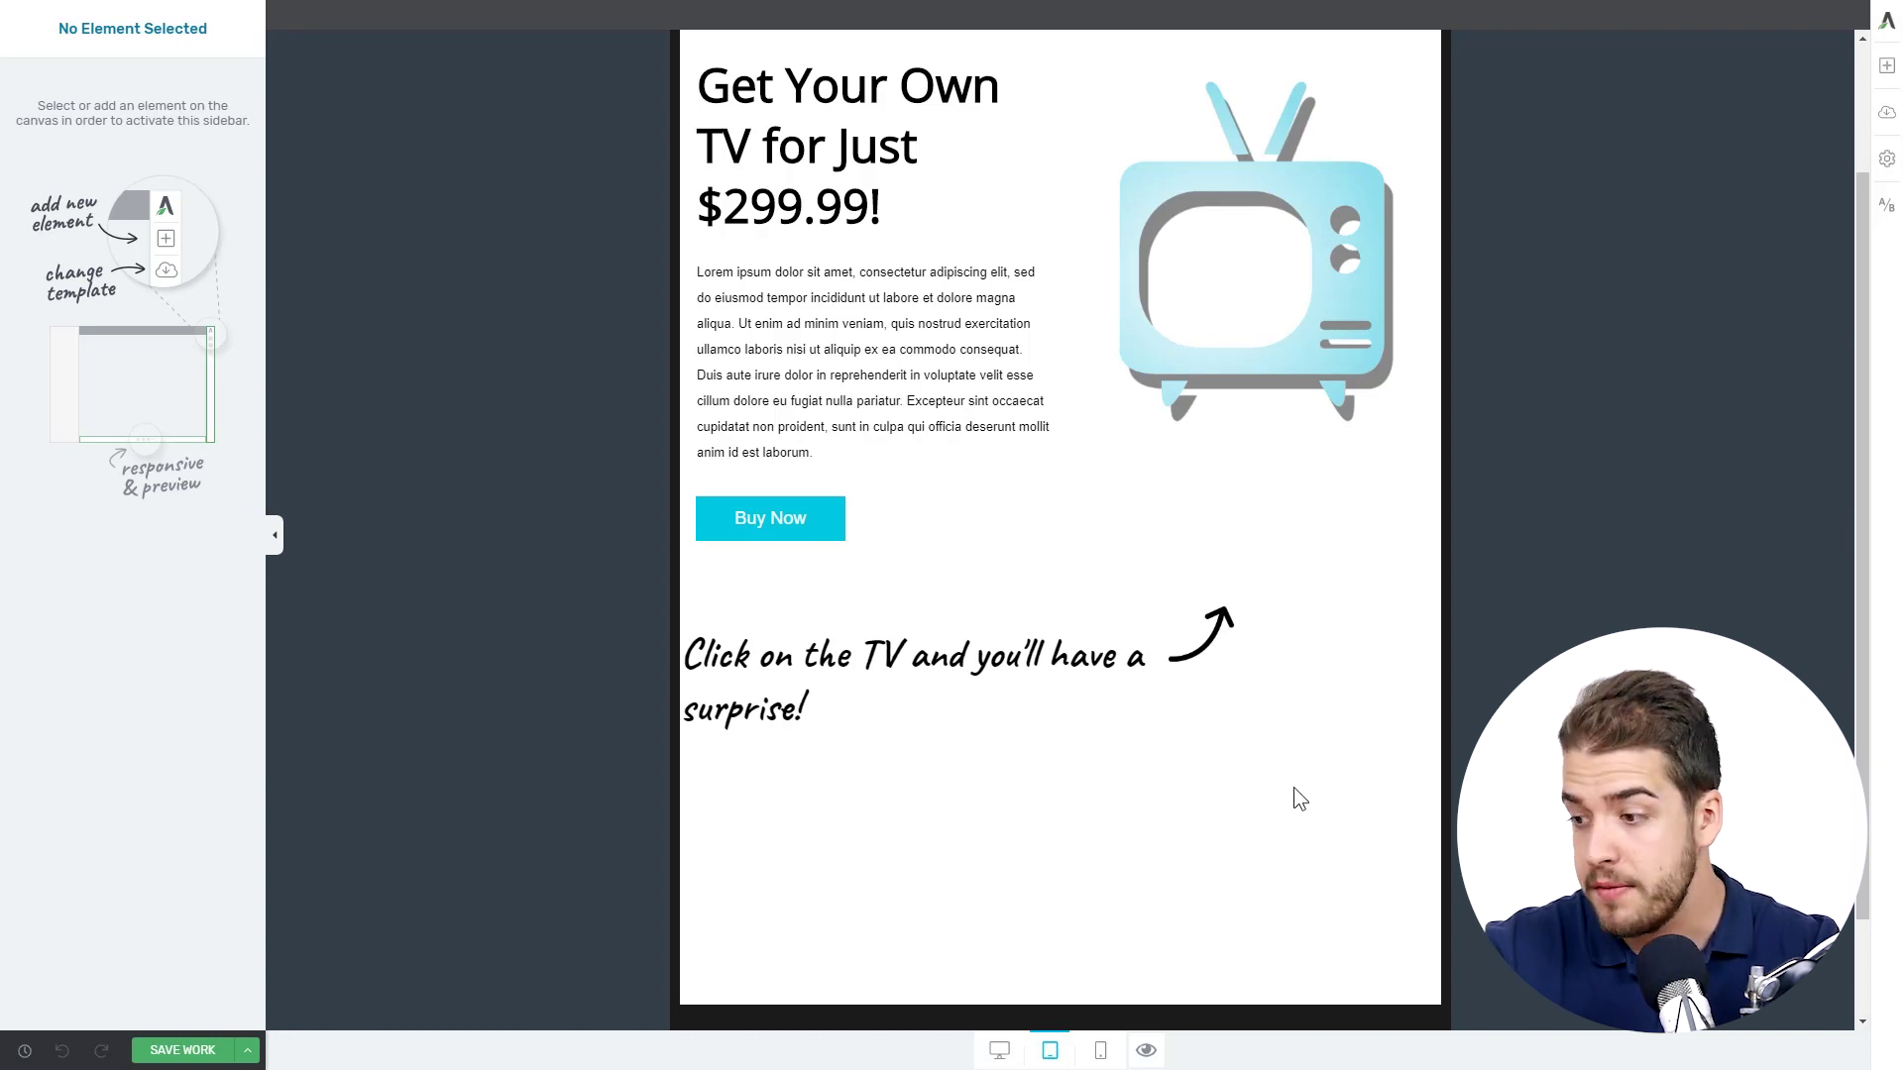
left_click(1100, 1050)
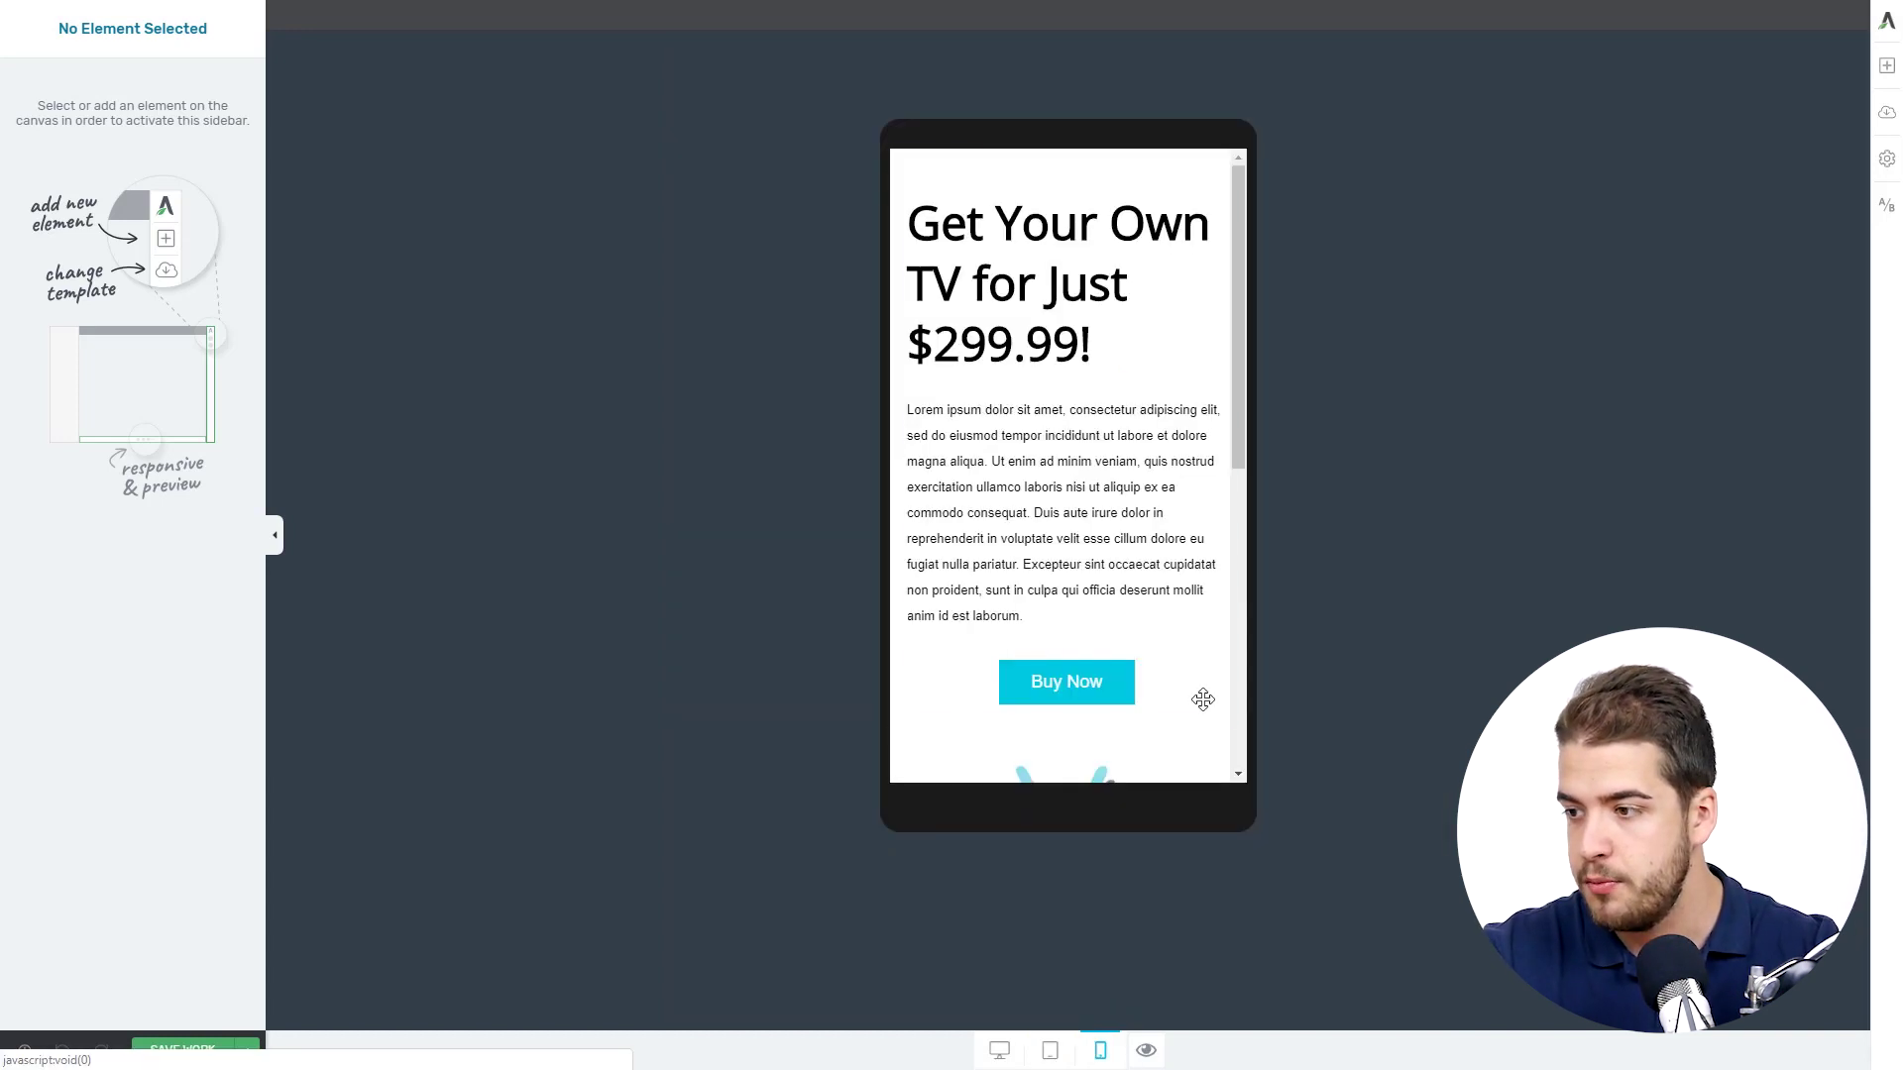
scroll(1167, 406, "down", 6)
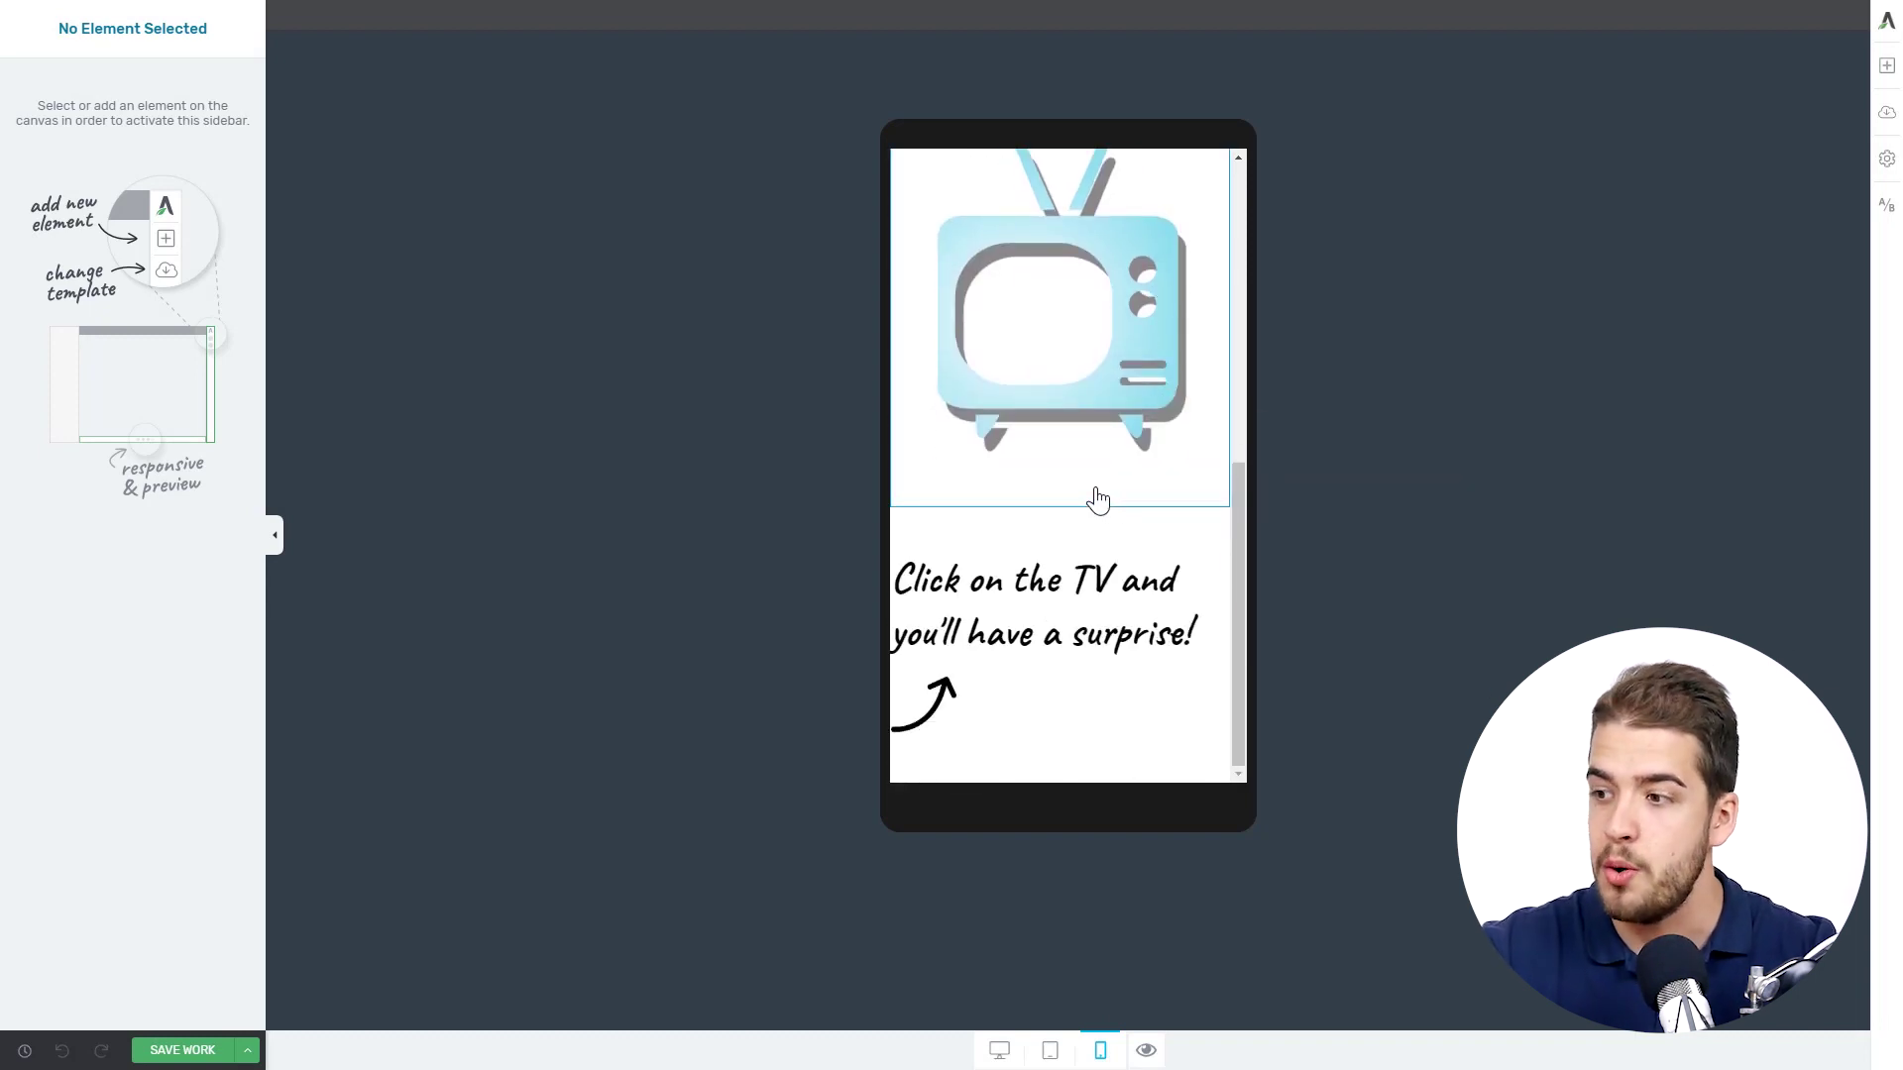
left_click(1034, 525)
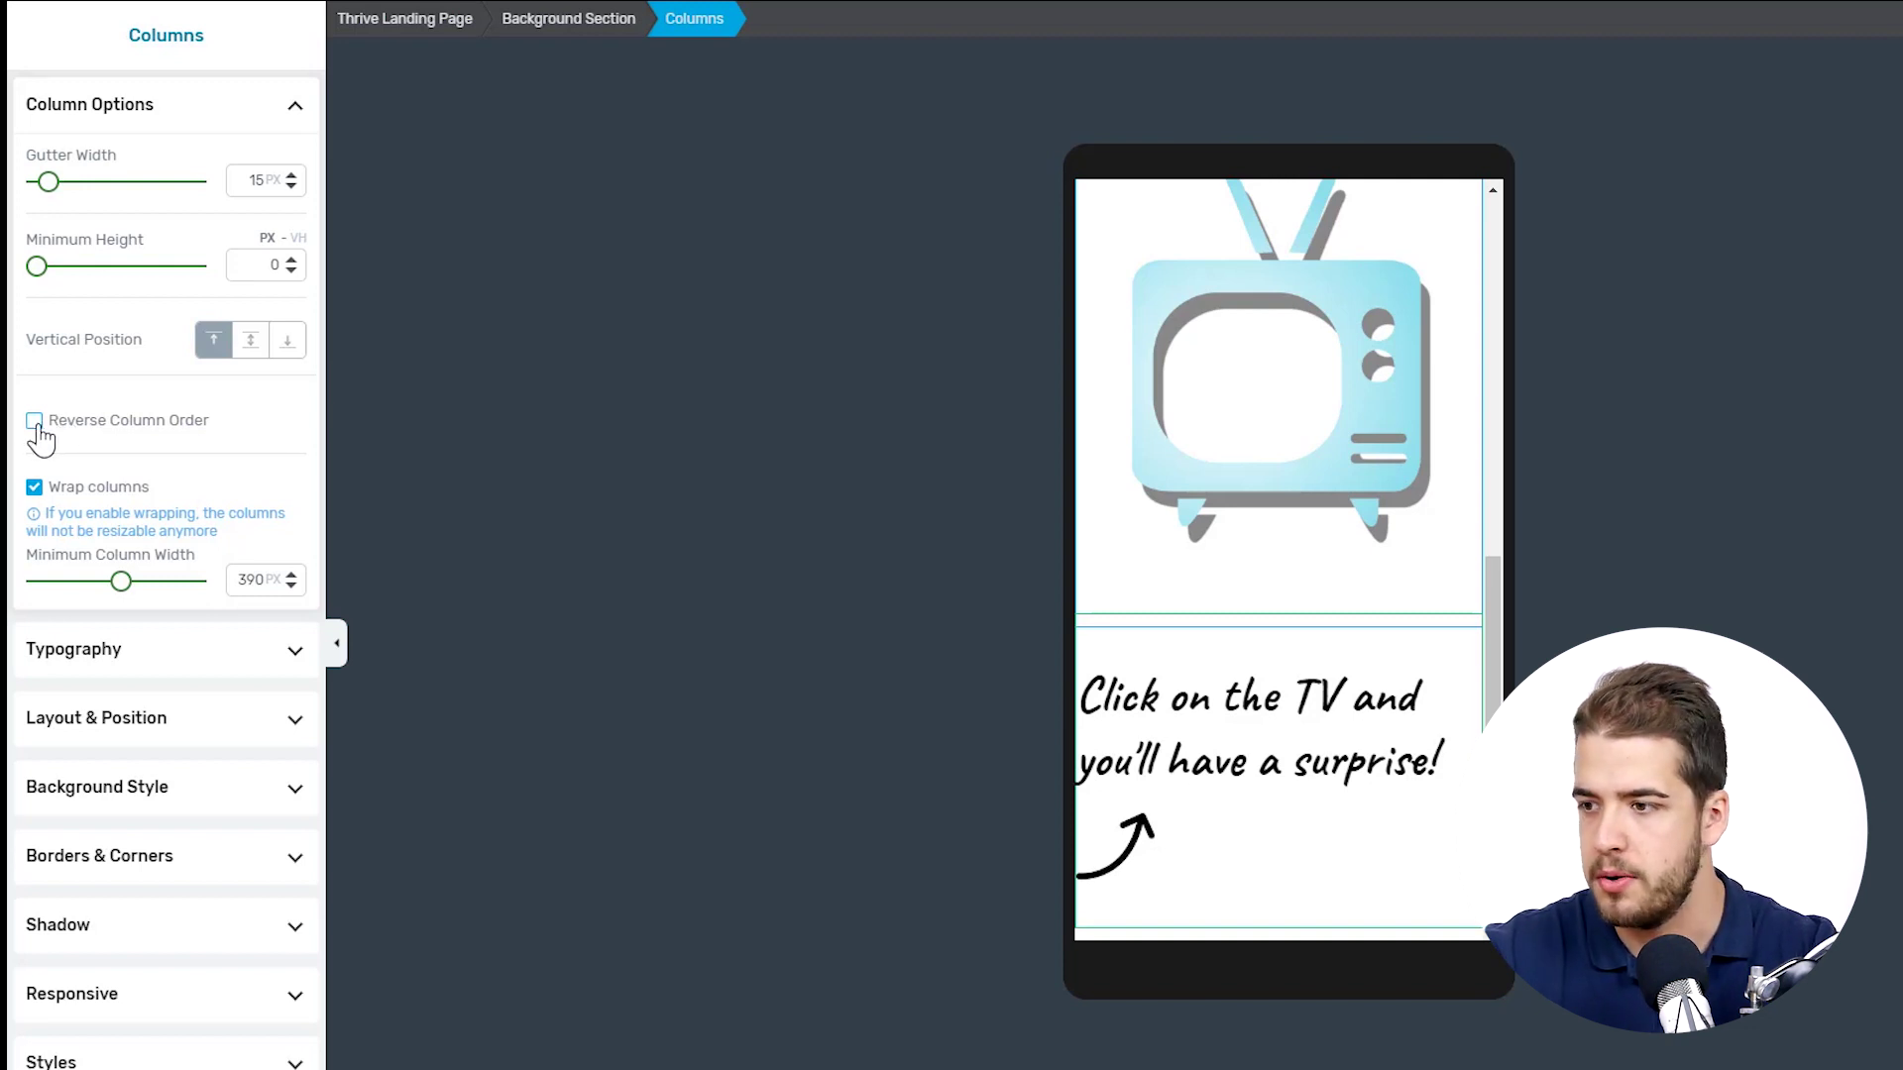
Step: Tick Reverse Column Order so the arrow sits above the 'Click on the TV' caption
left_click(34, 424)
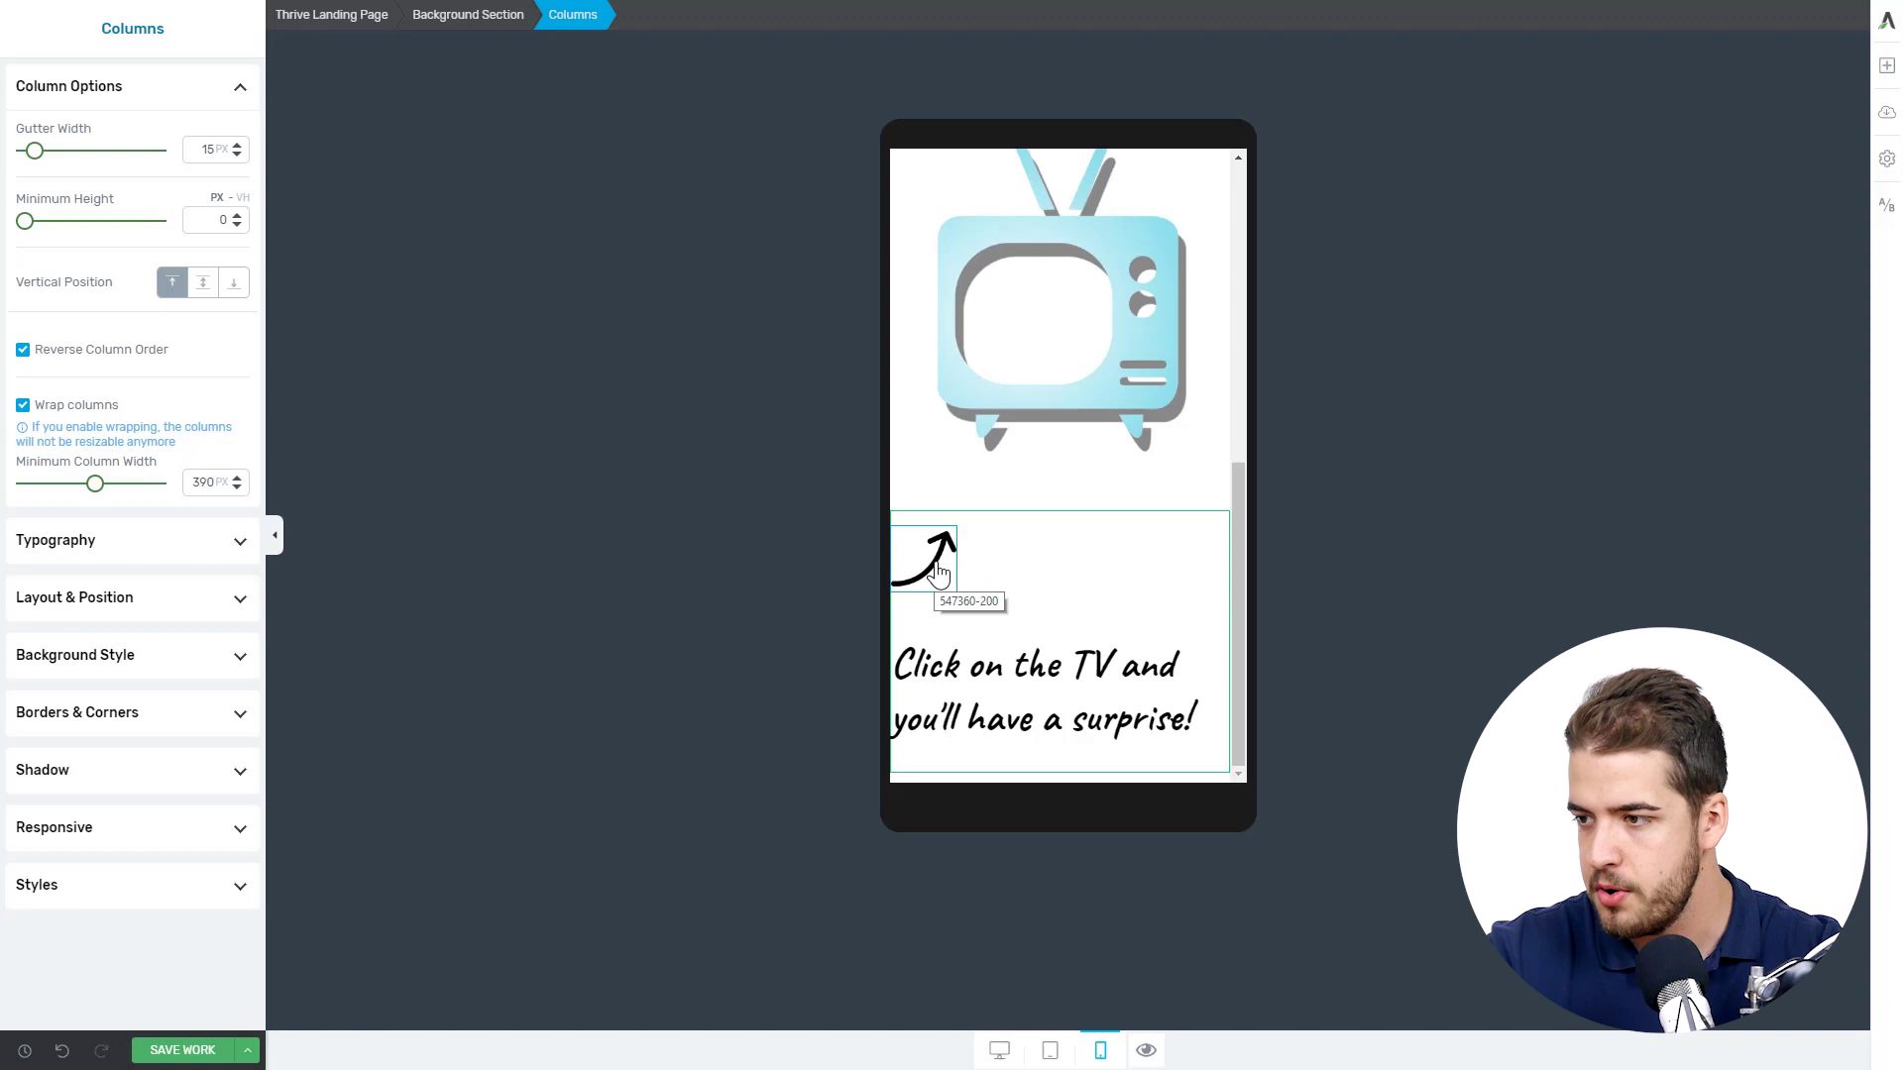
key("Escape")
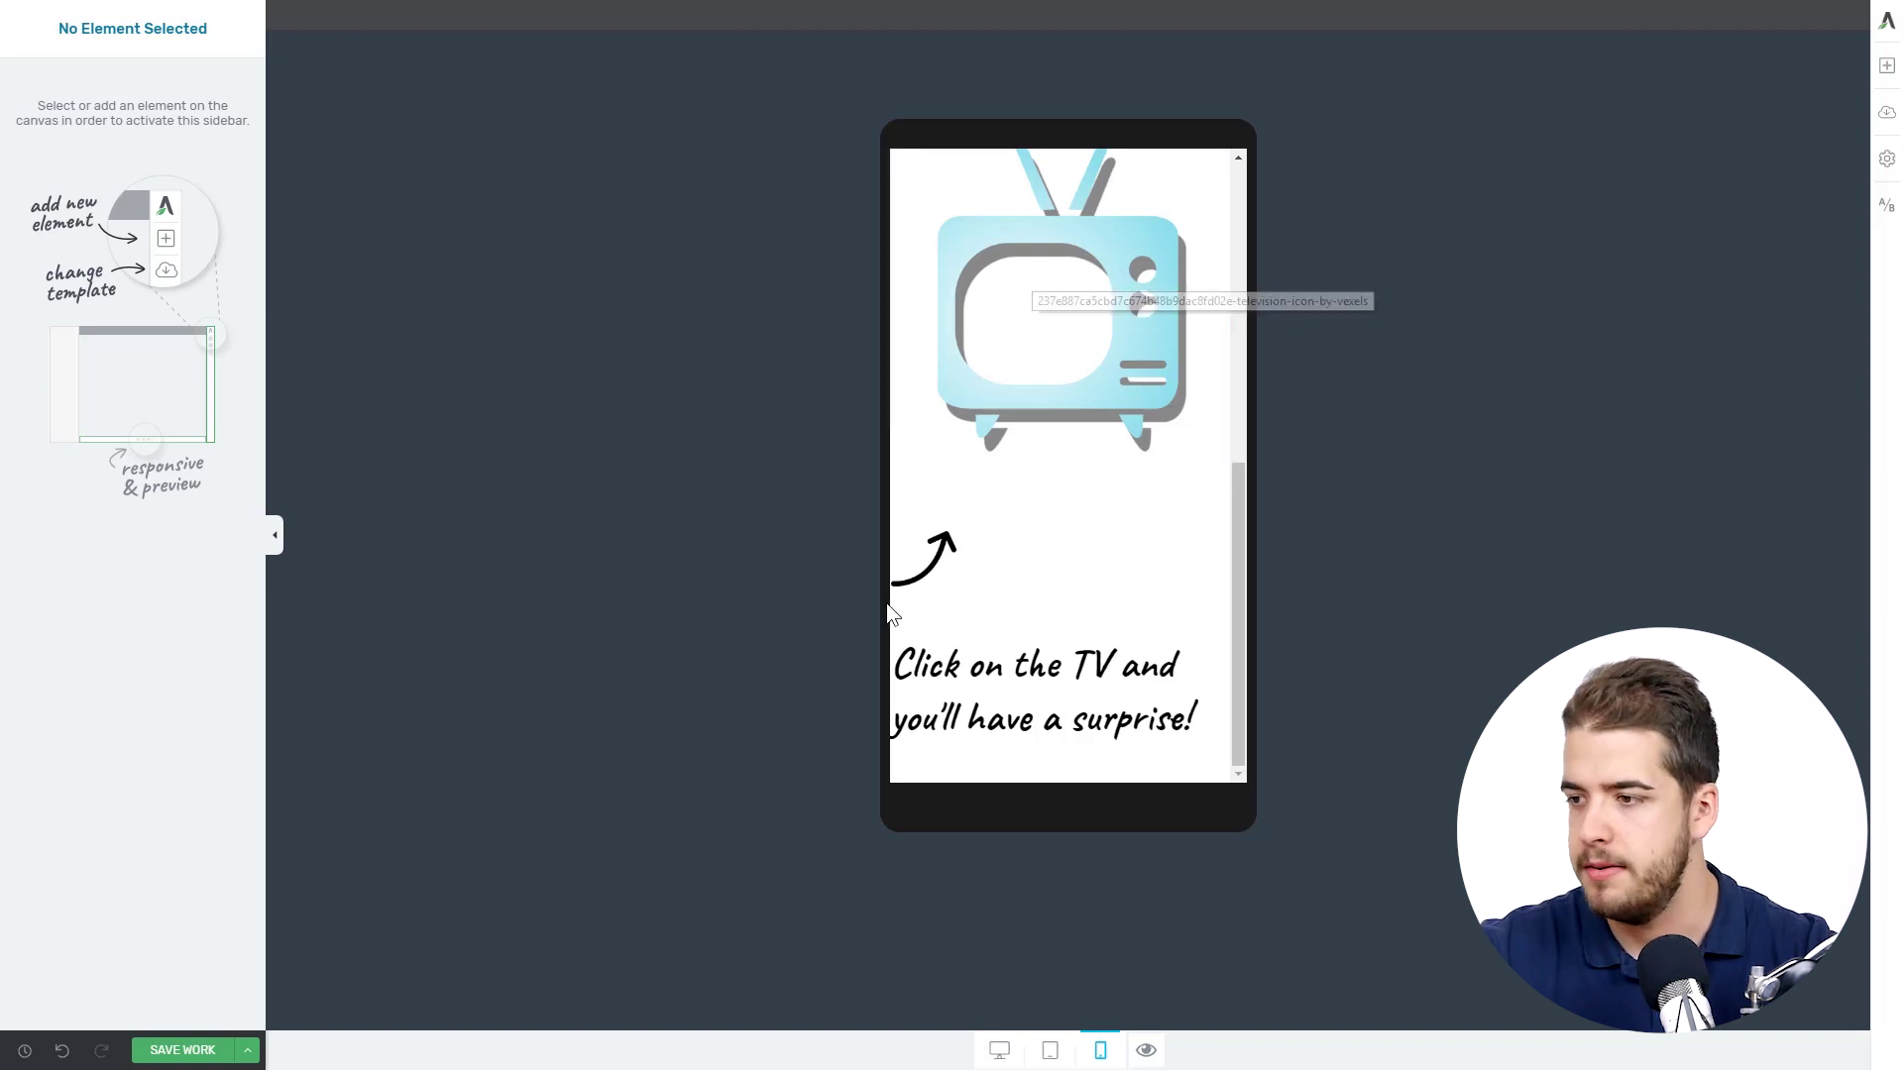
left_click(908, 567)
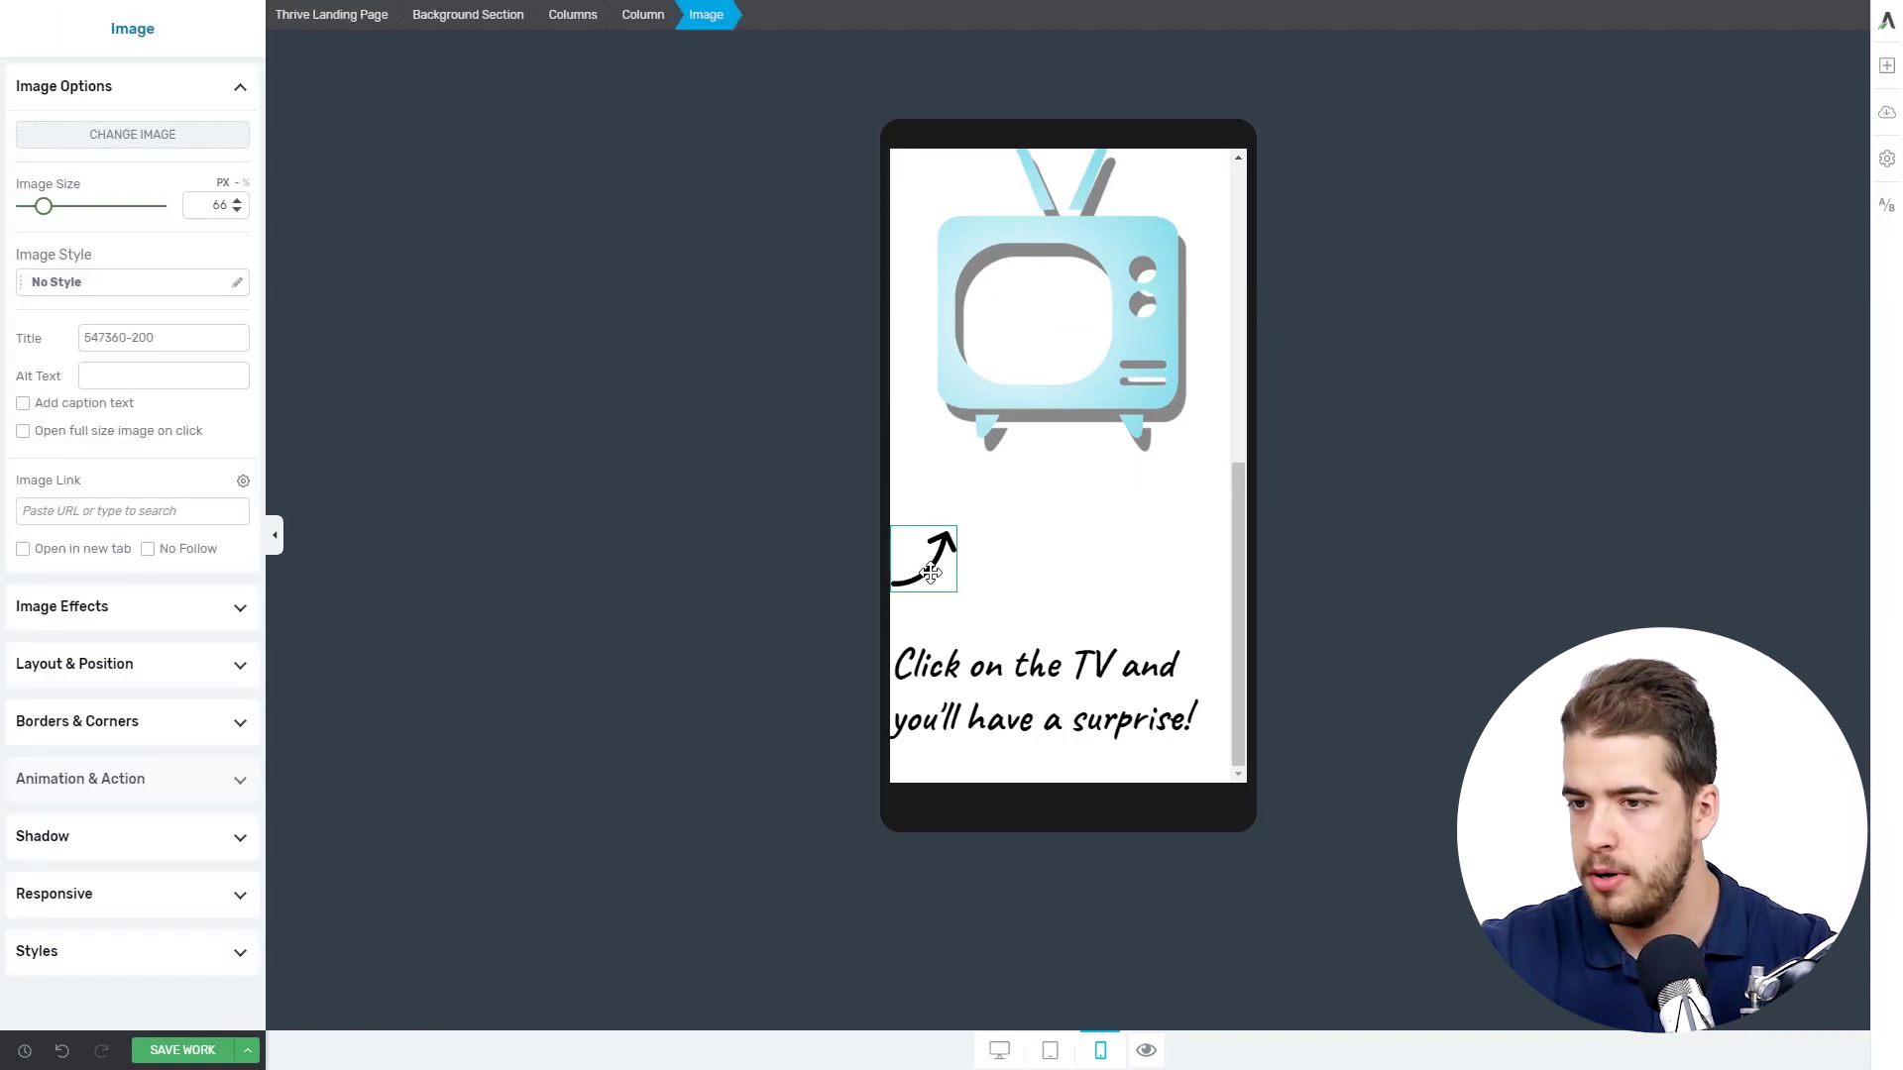
Step: Give the arrow image an 80 px left margin on mobile, replacing the initial 70
left_click(149, 665)
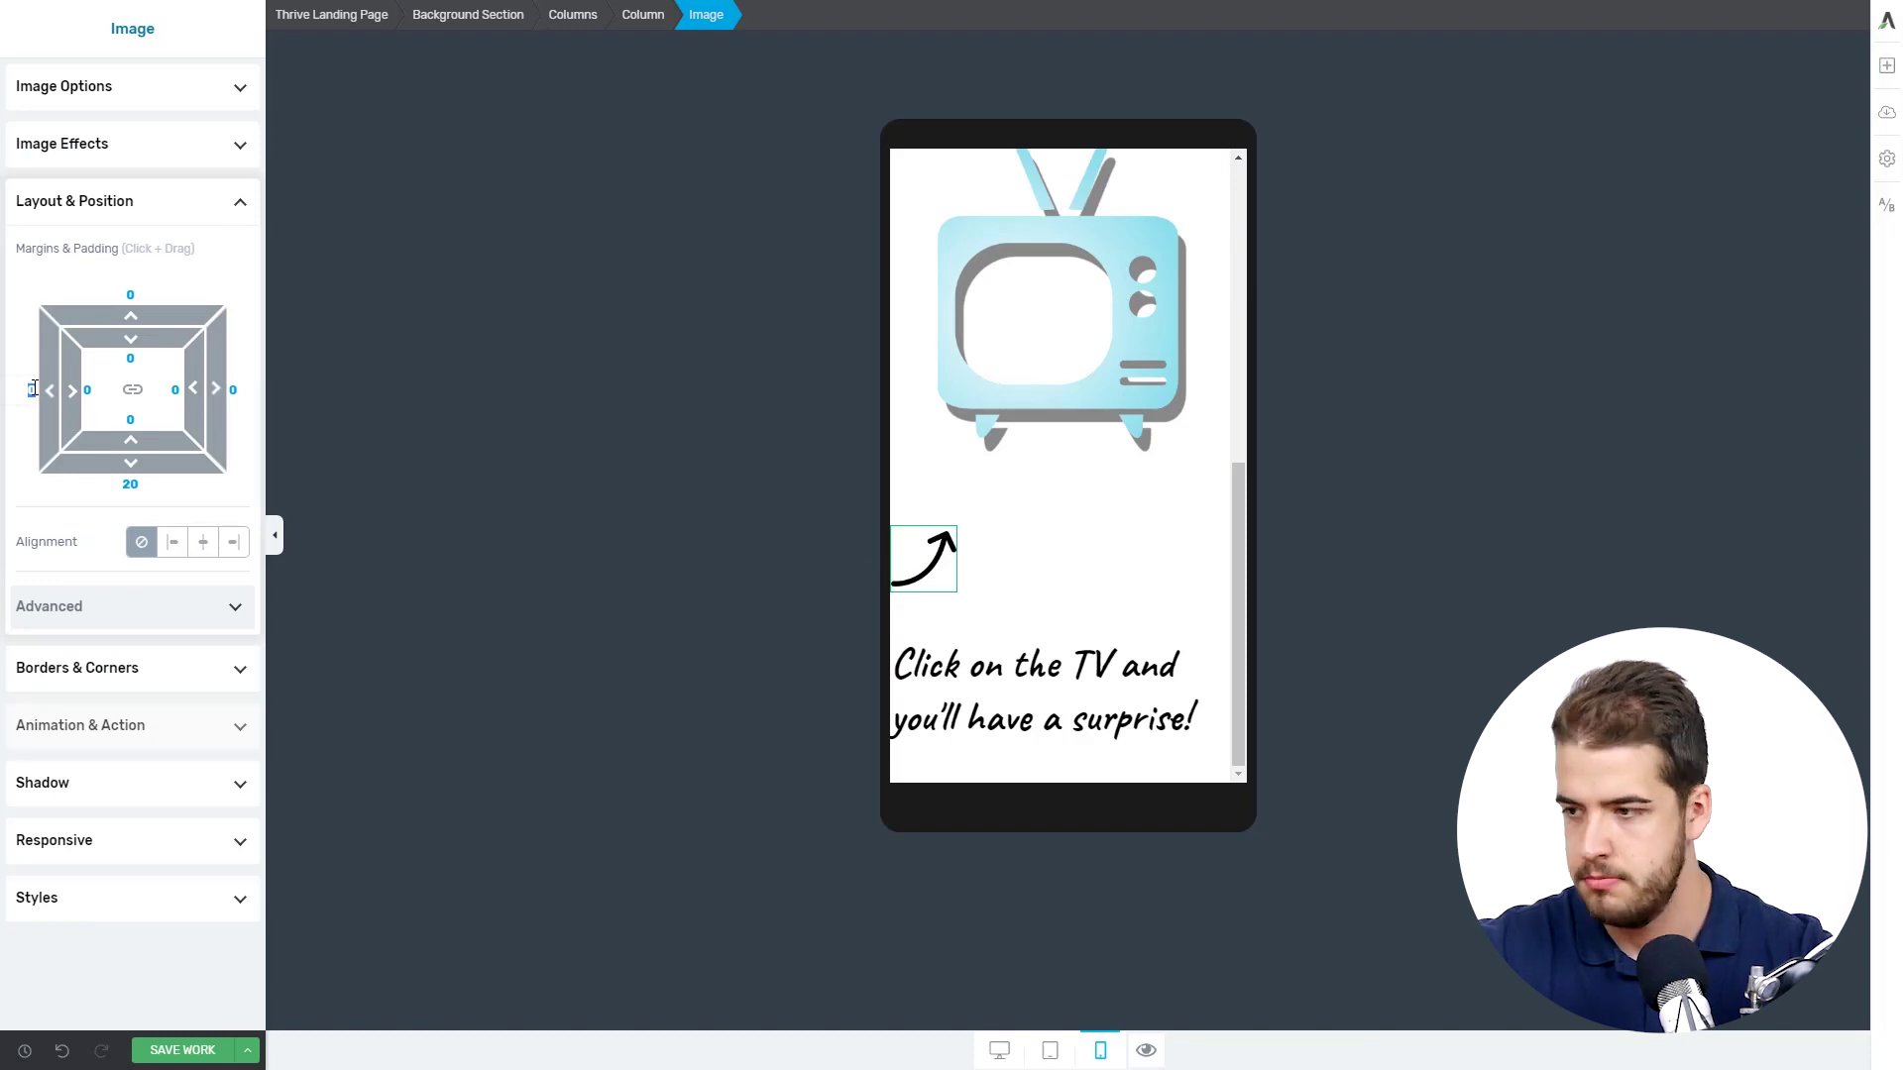
type("70")
key("BackSpace")
key("BackSpace")
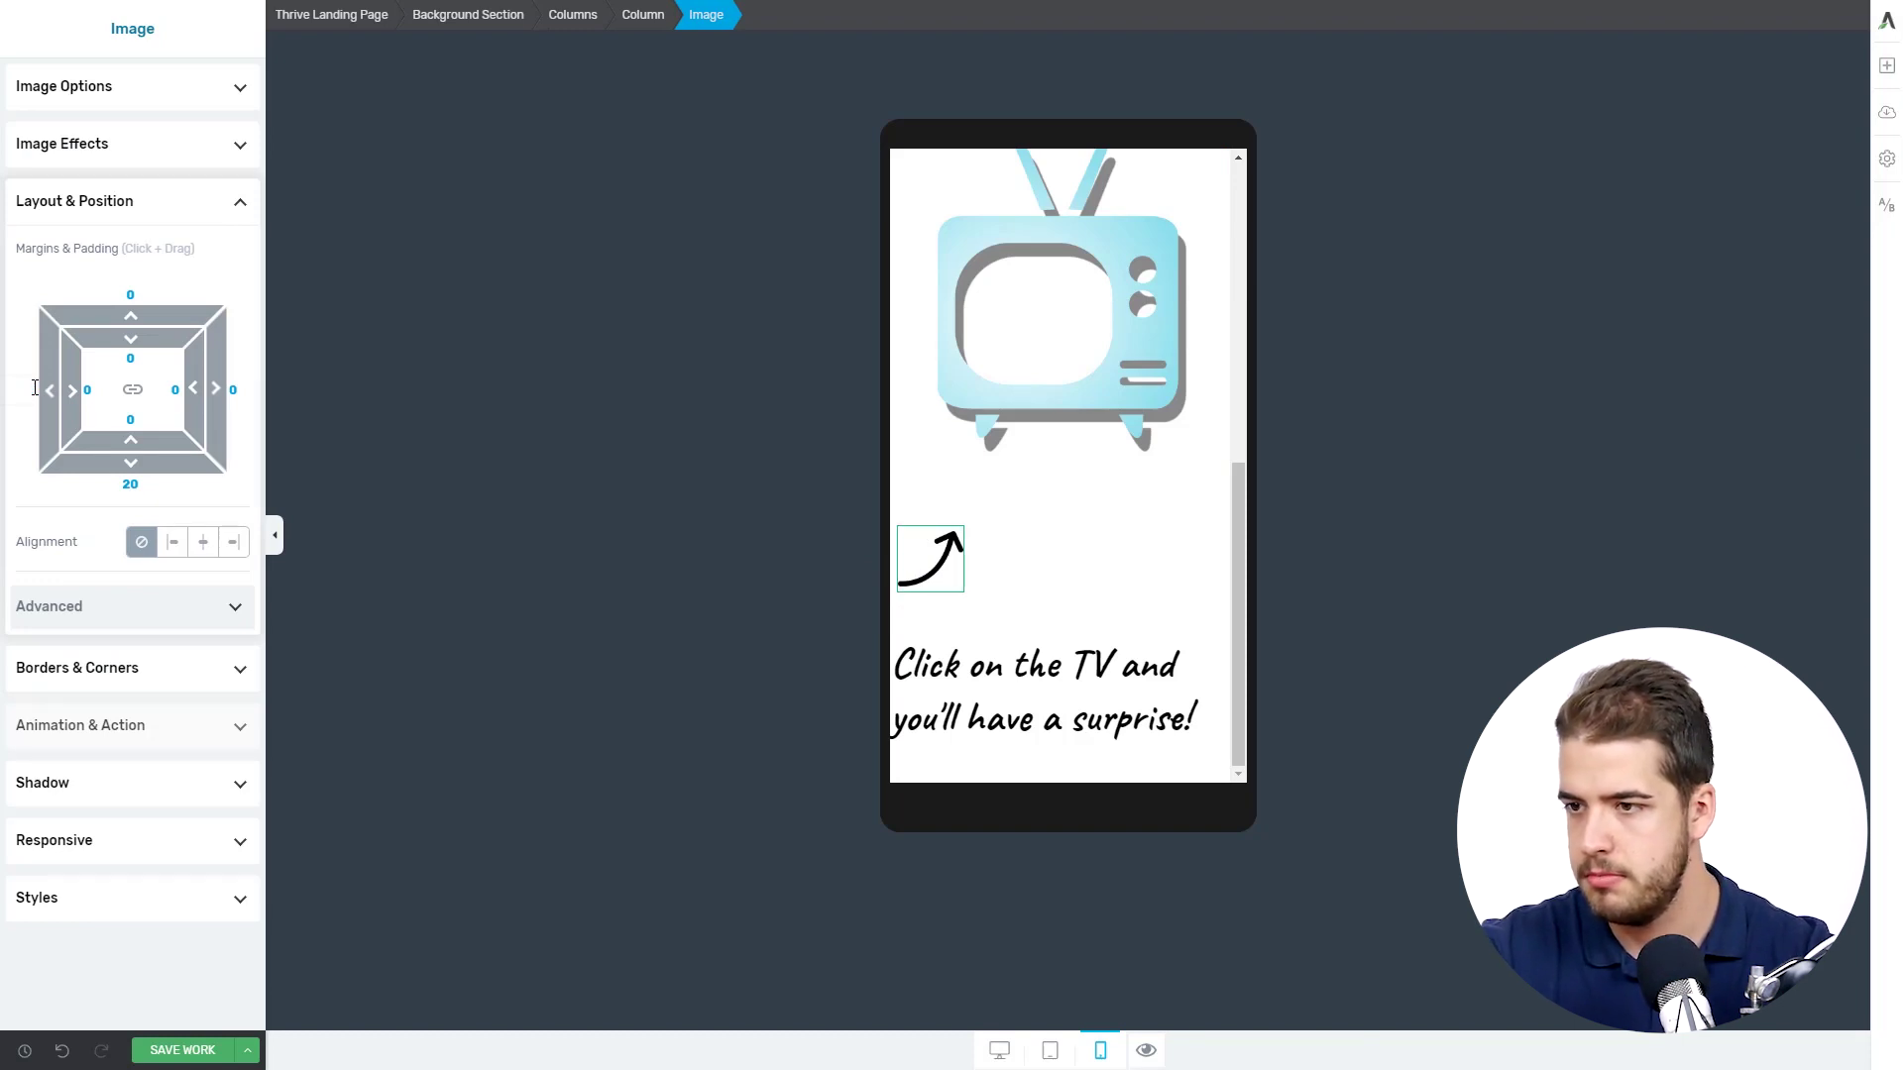
type("80")
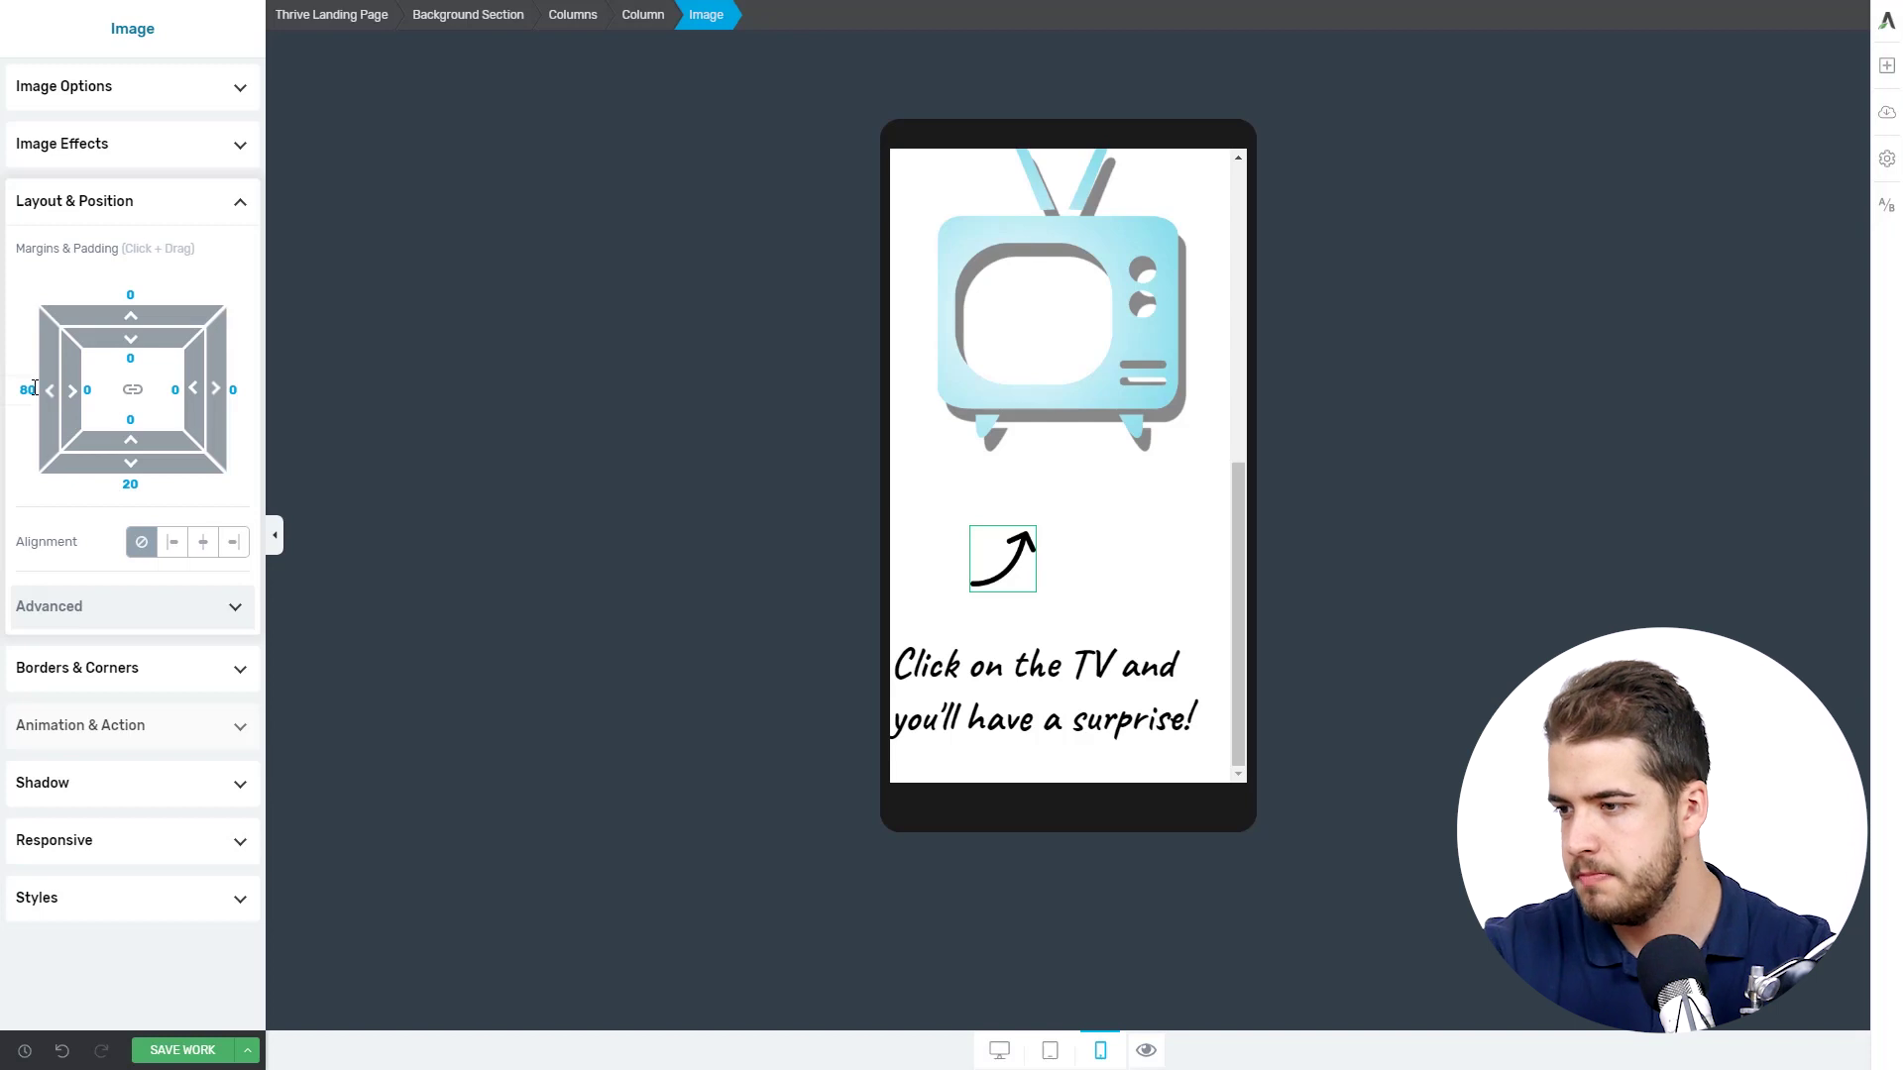
left_click(557, 652)
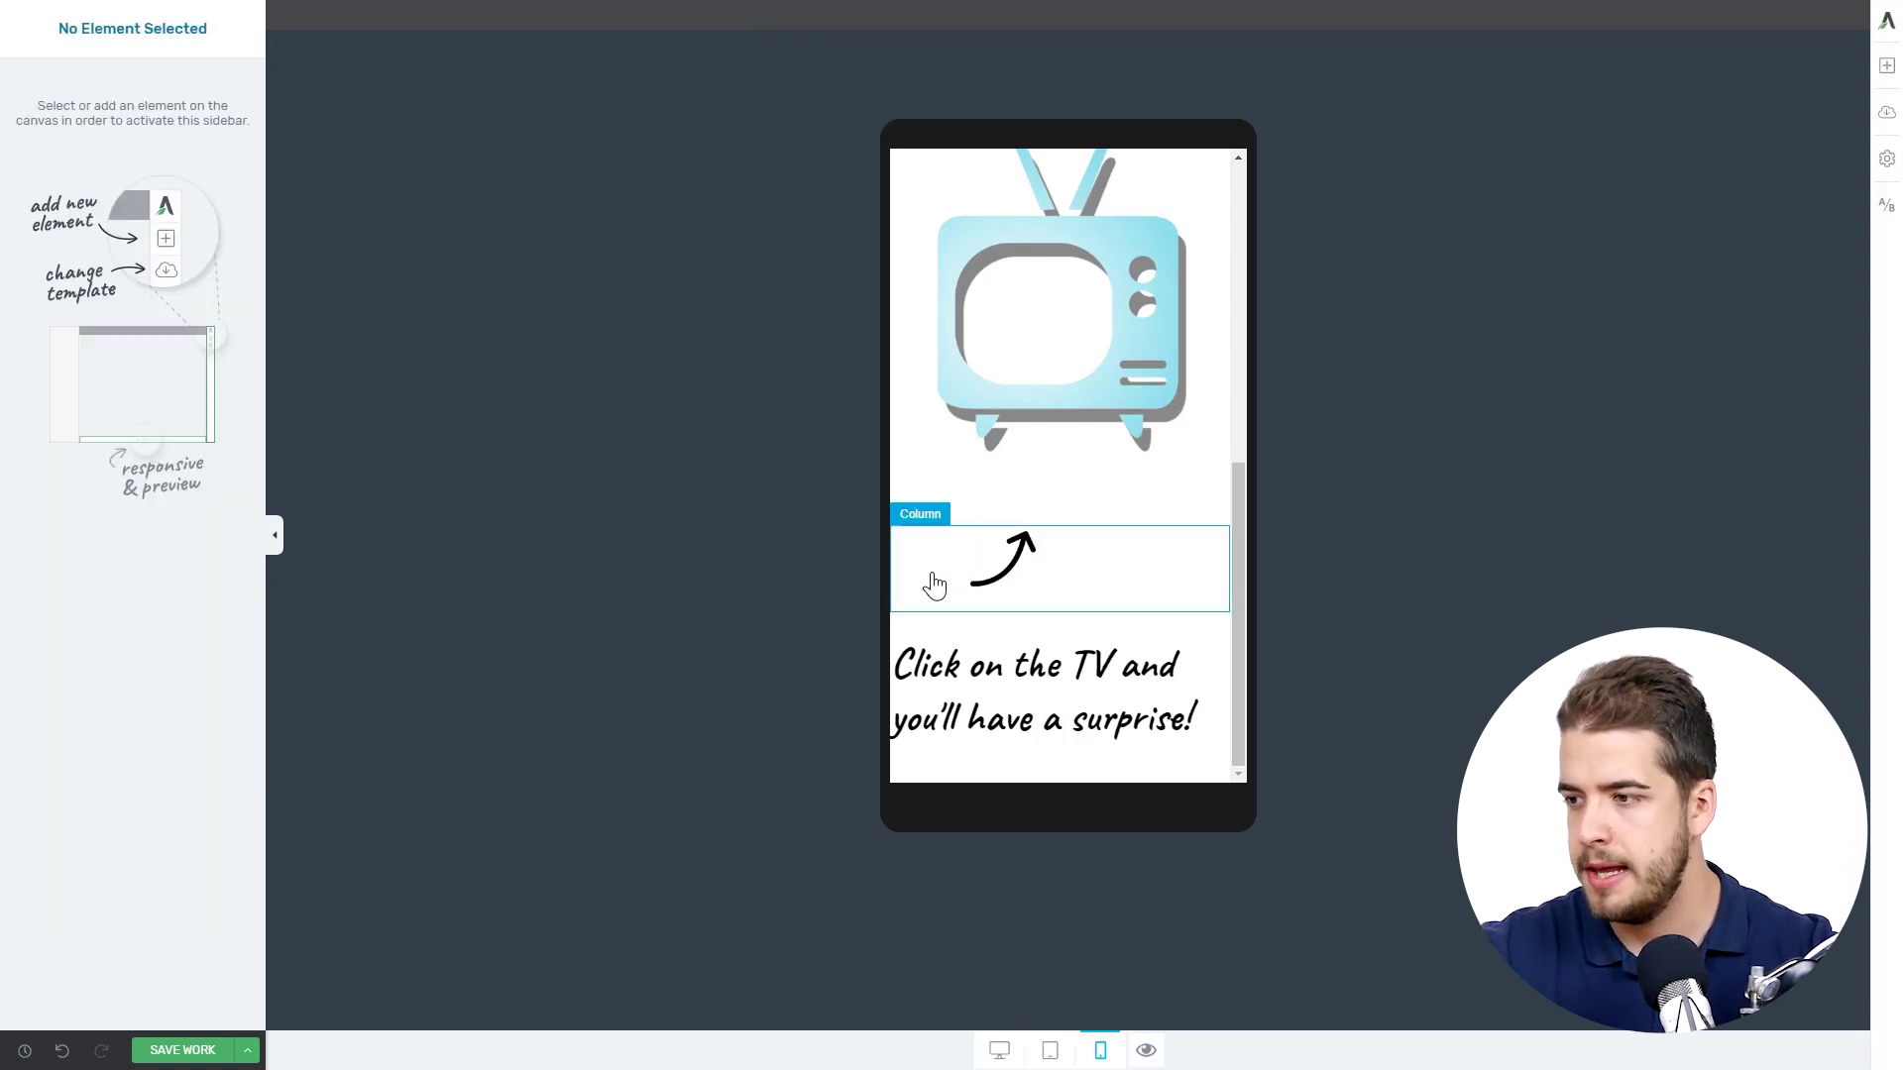
Step: Drag the arrow-and-caption columns' top margin to -60 px in the phone layout
left_click(964, 524)
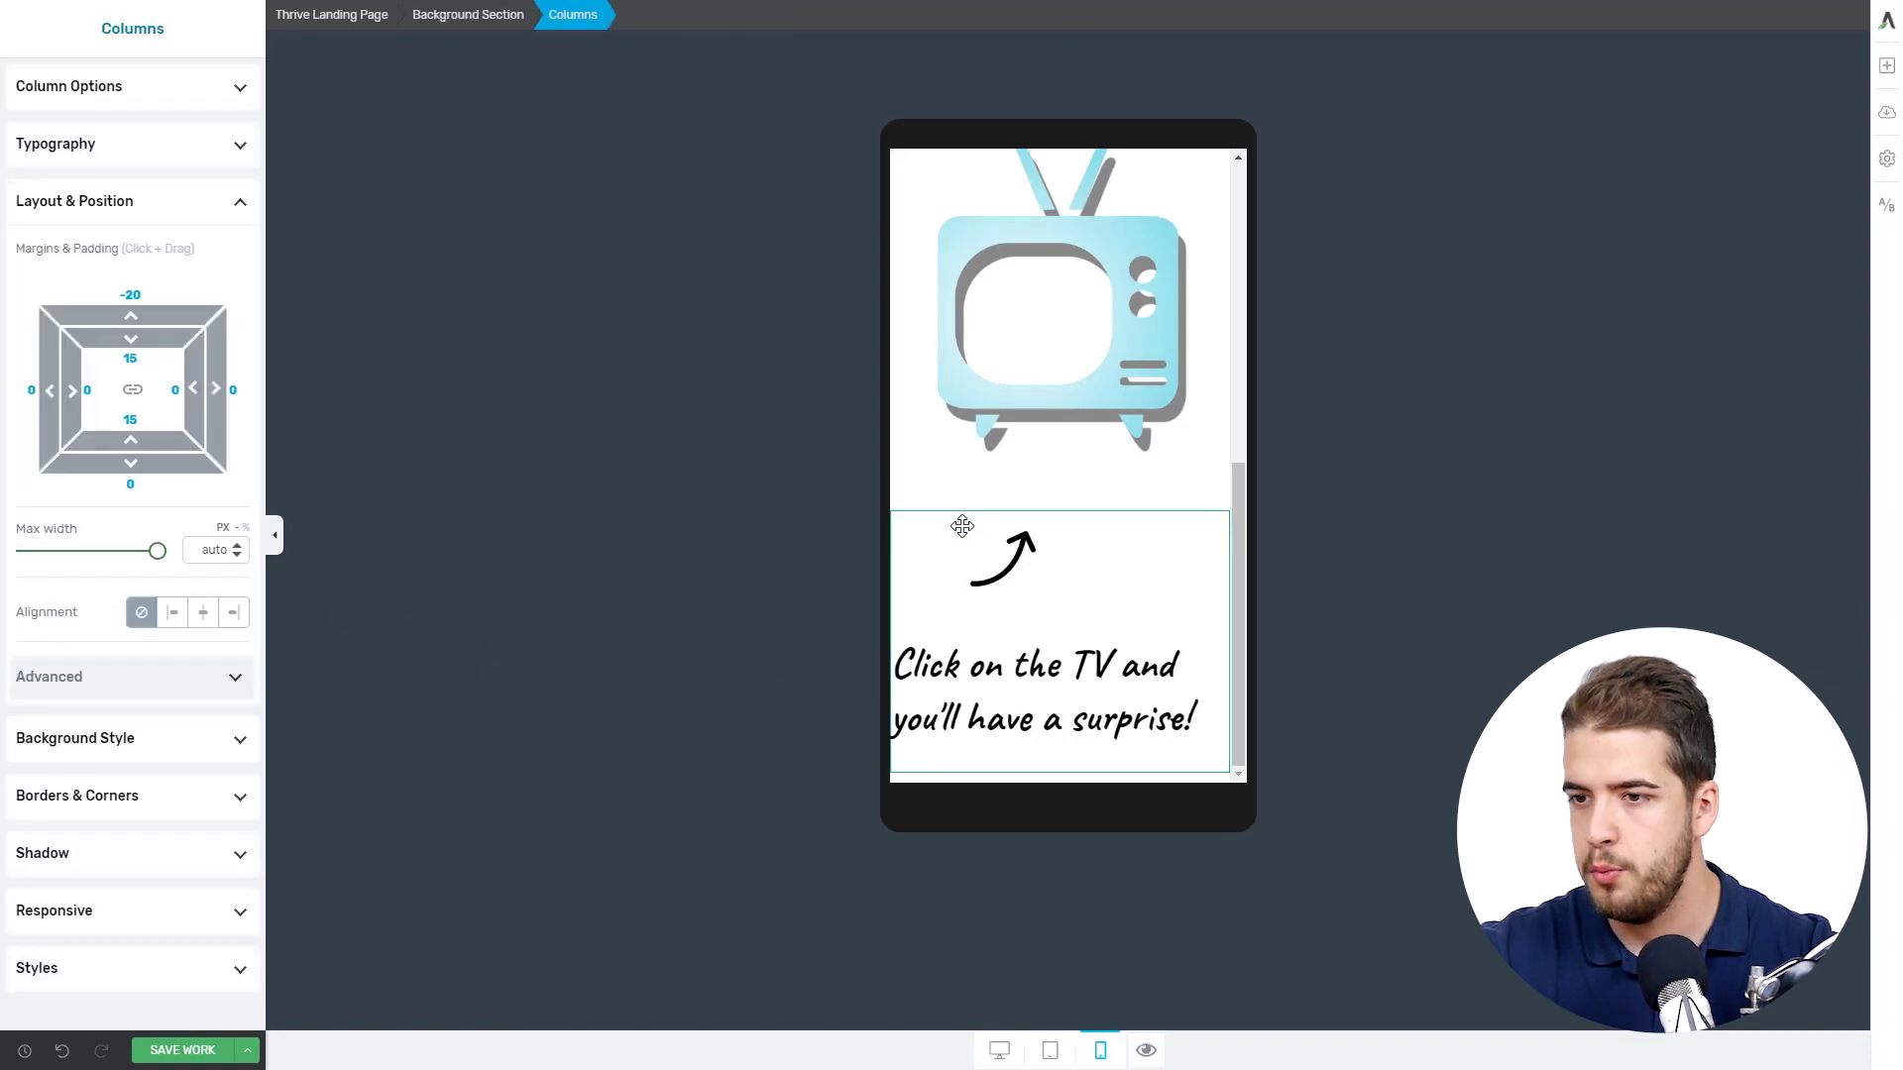
left_click_drag(136, 317, 152, 424)
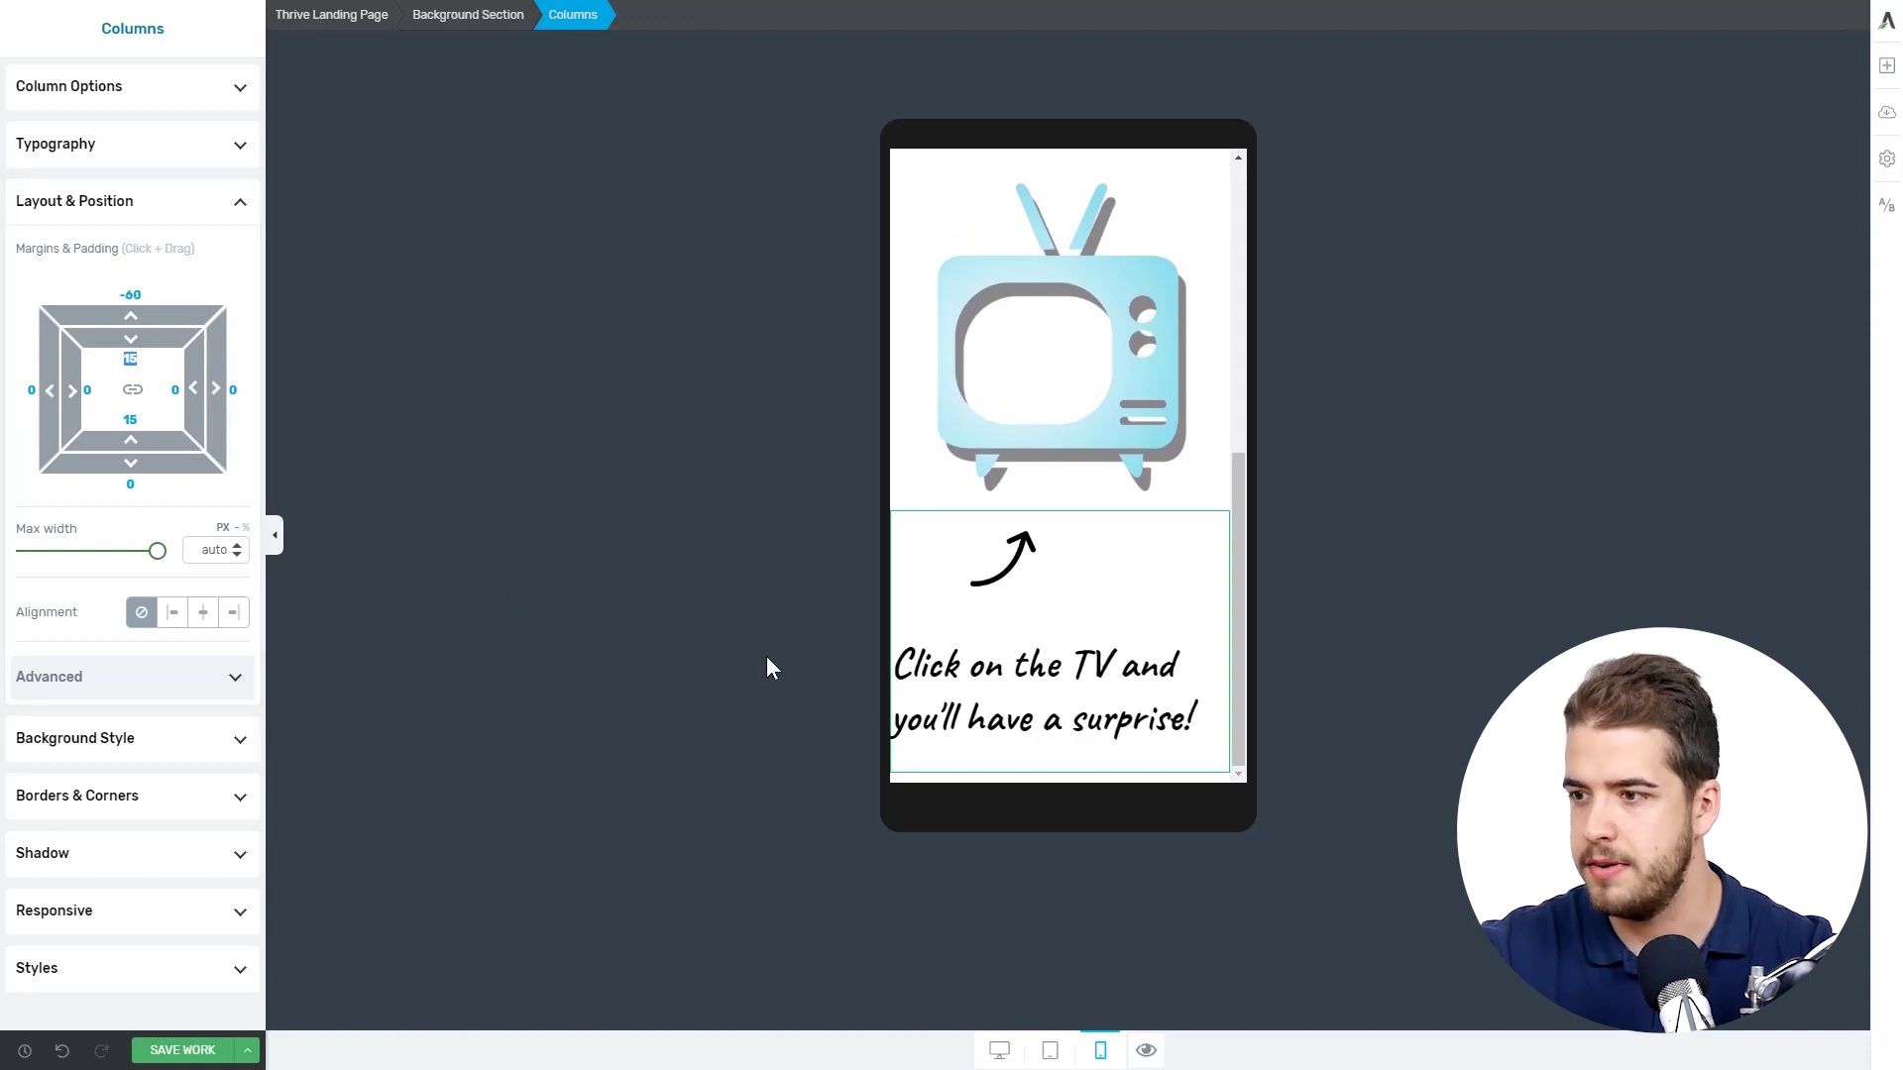
left_click(1026, 674)
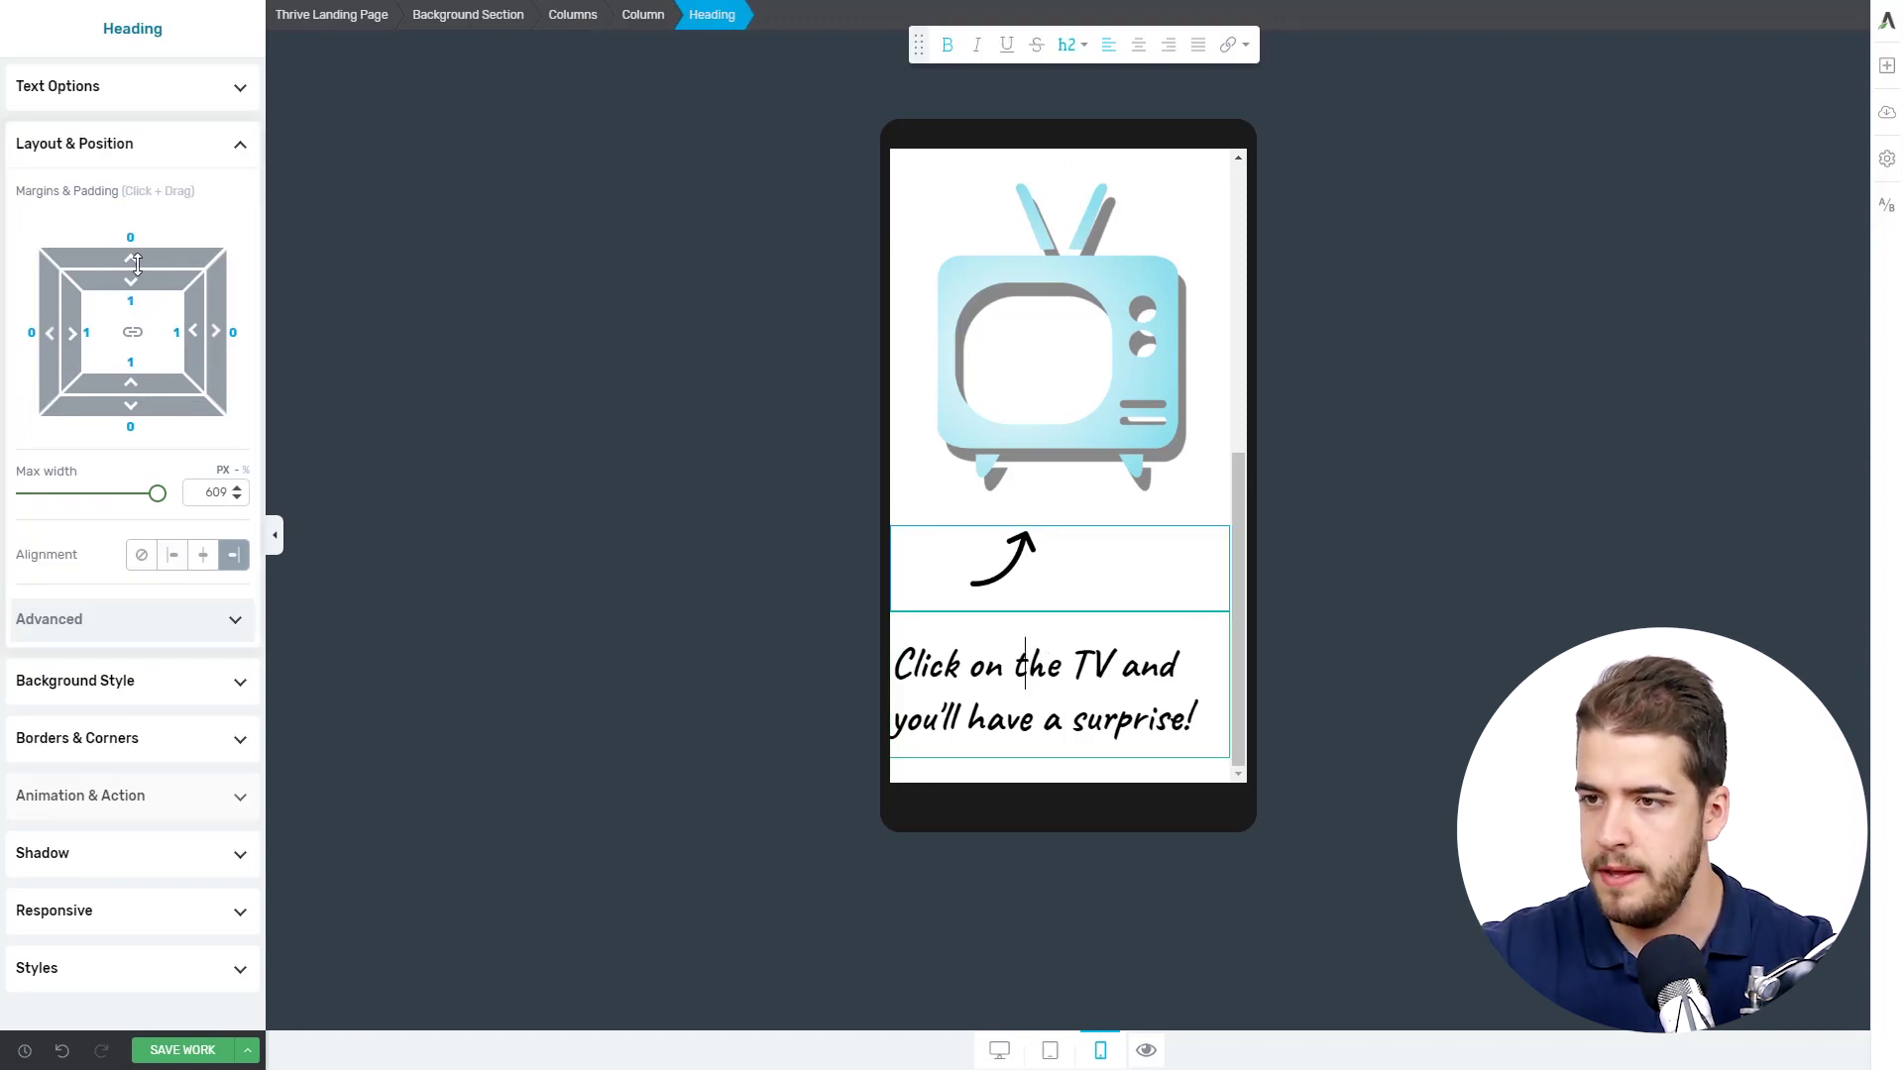
Step: Narrow the caption heading's maximum width to about 328 px in the phone layout
left_click(539, 582)
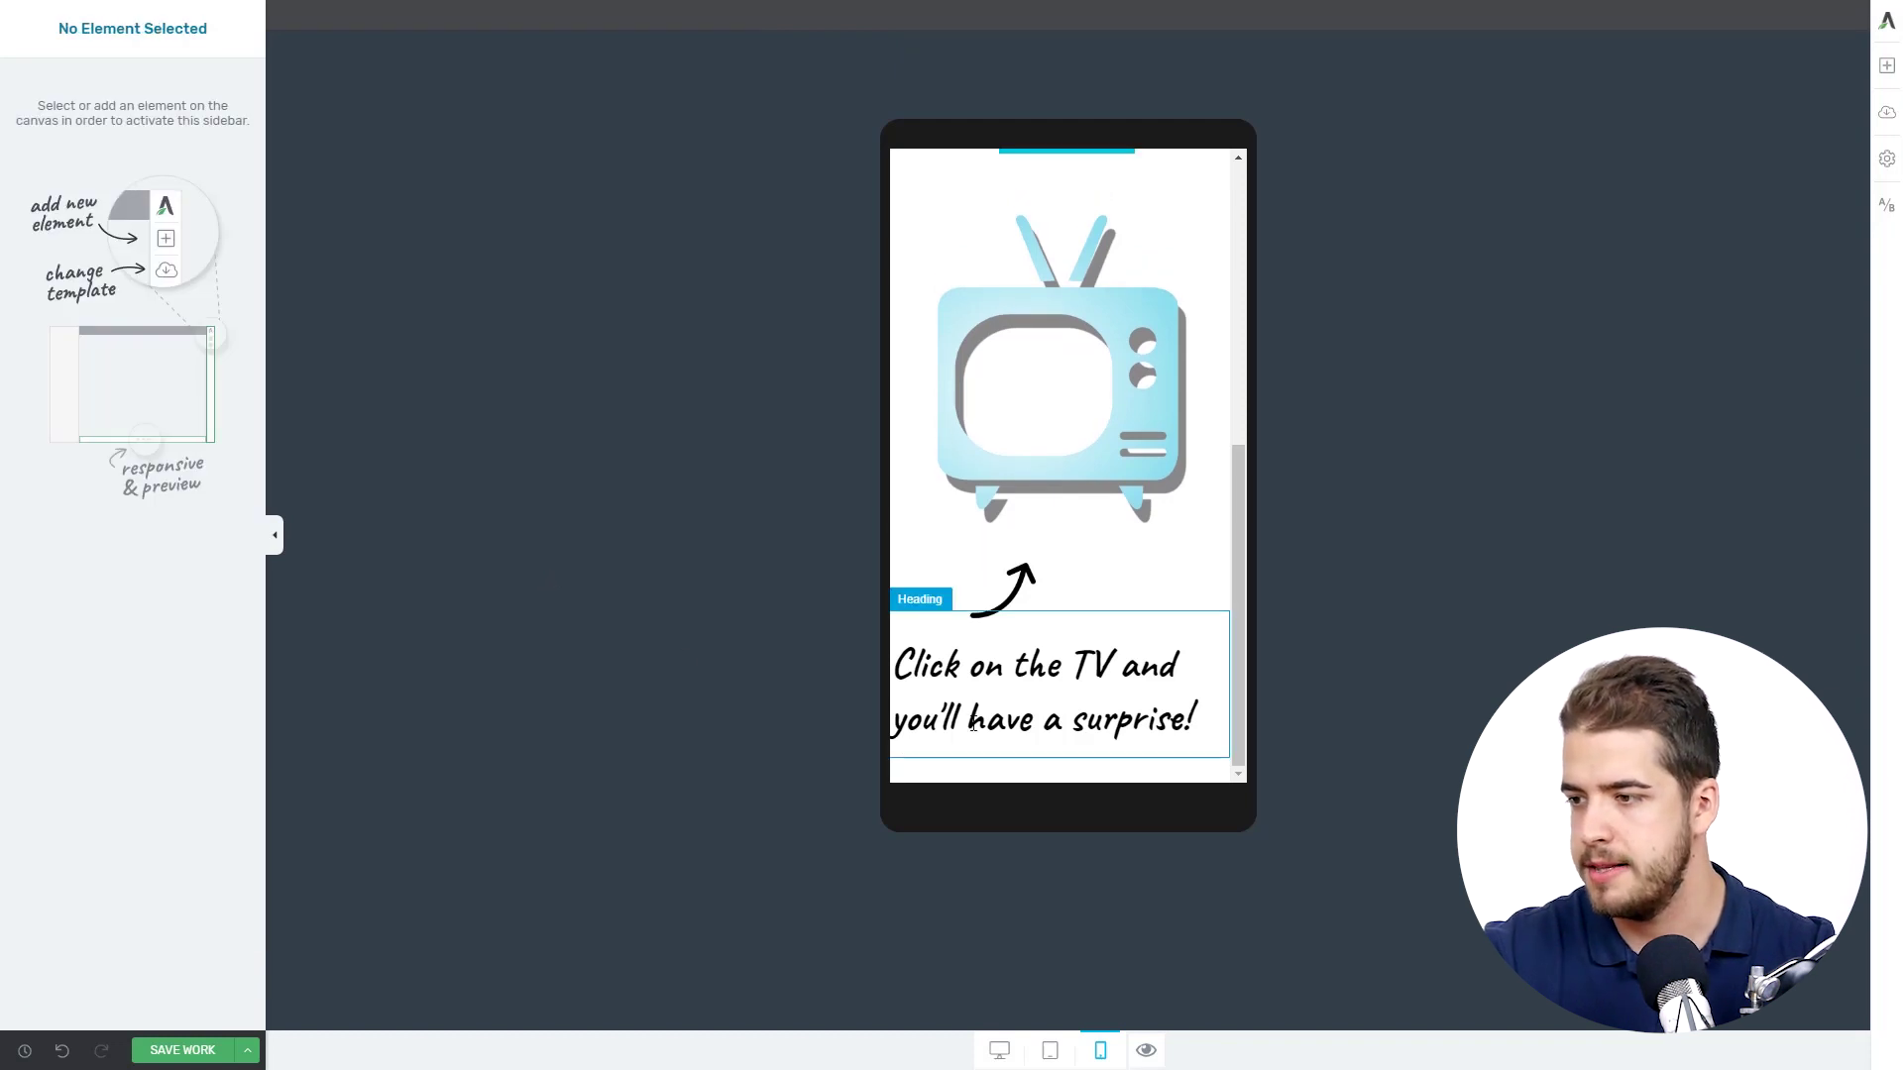
left_click(1081, 718)
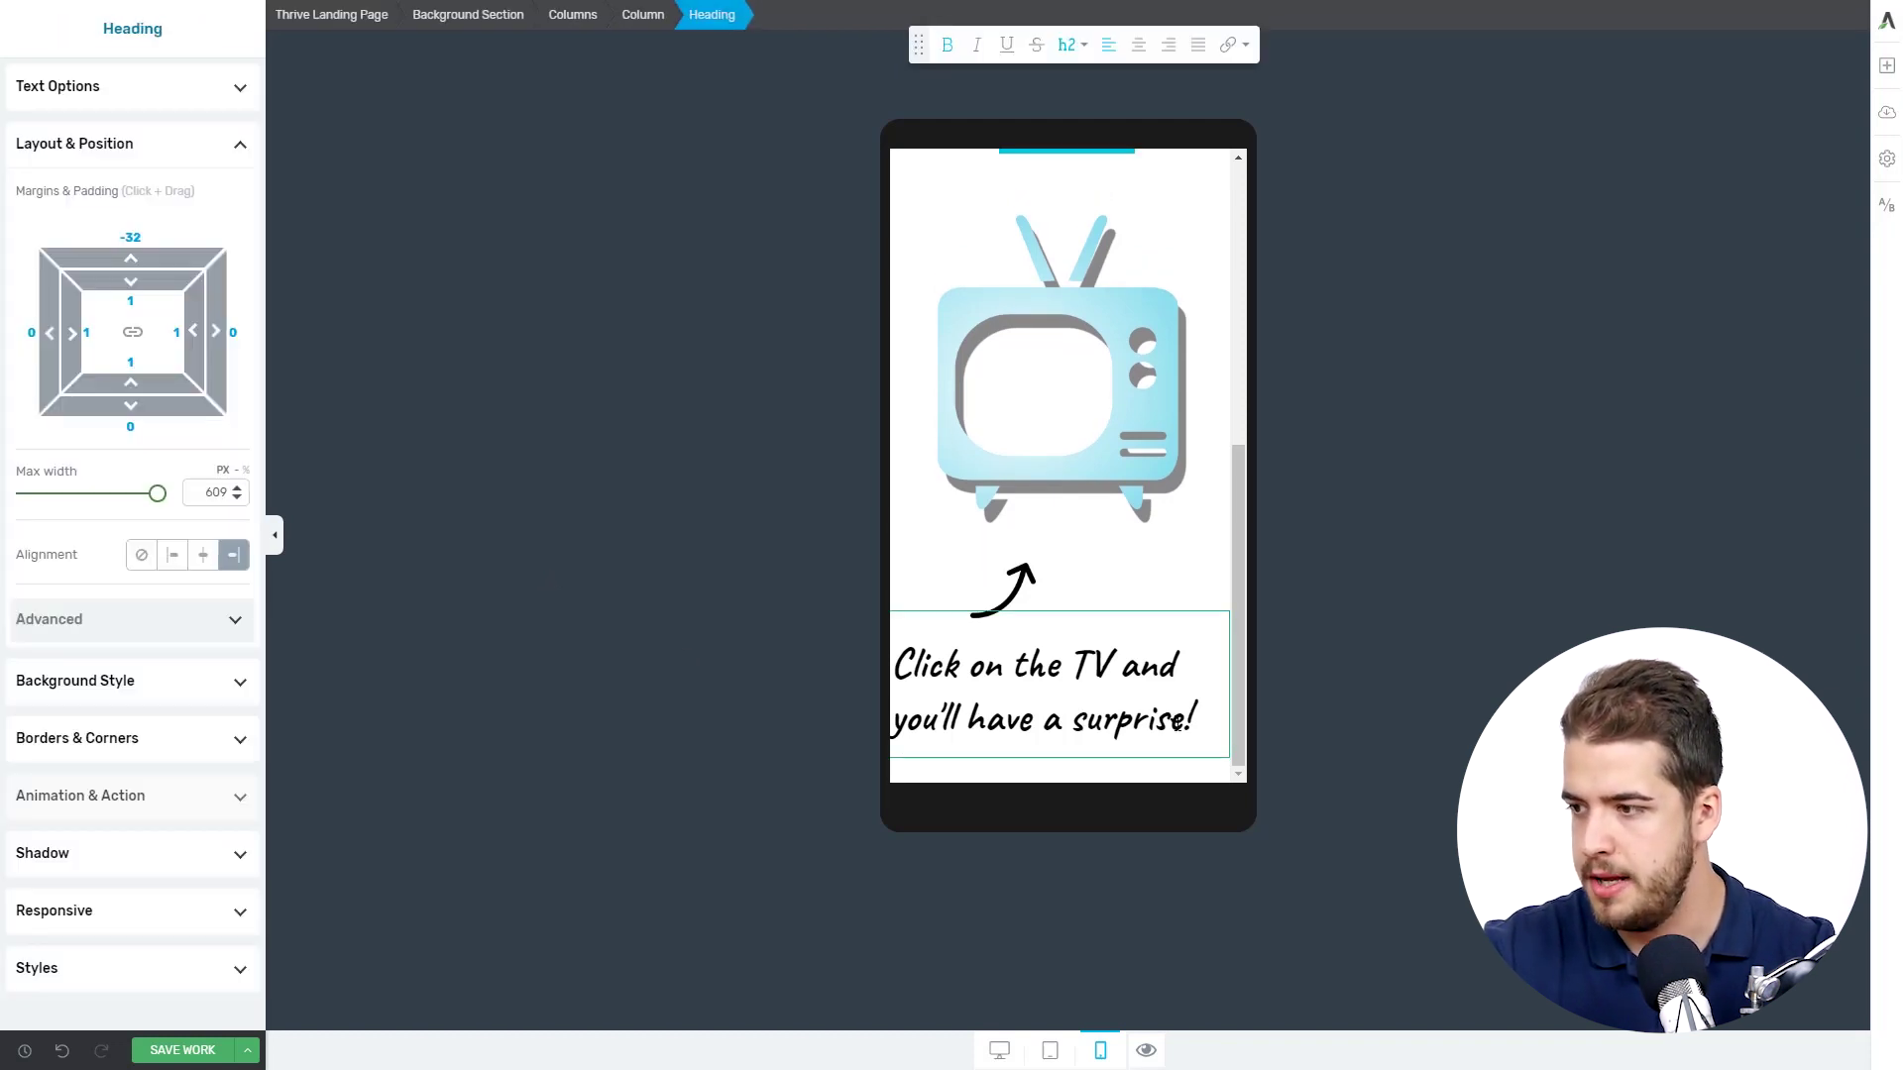
left_click_drag(158, 495, 157, 501)
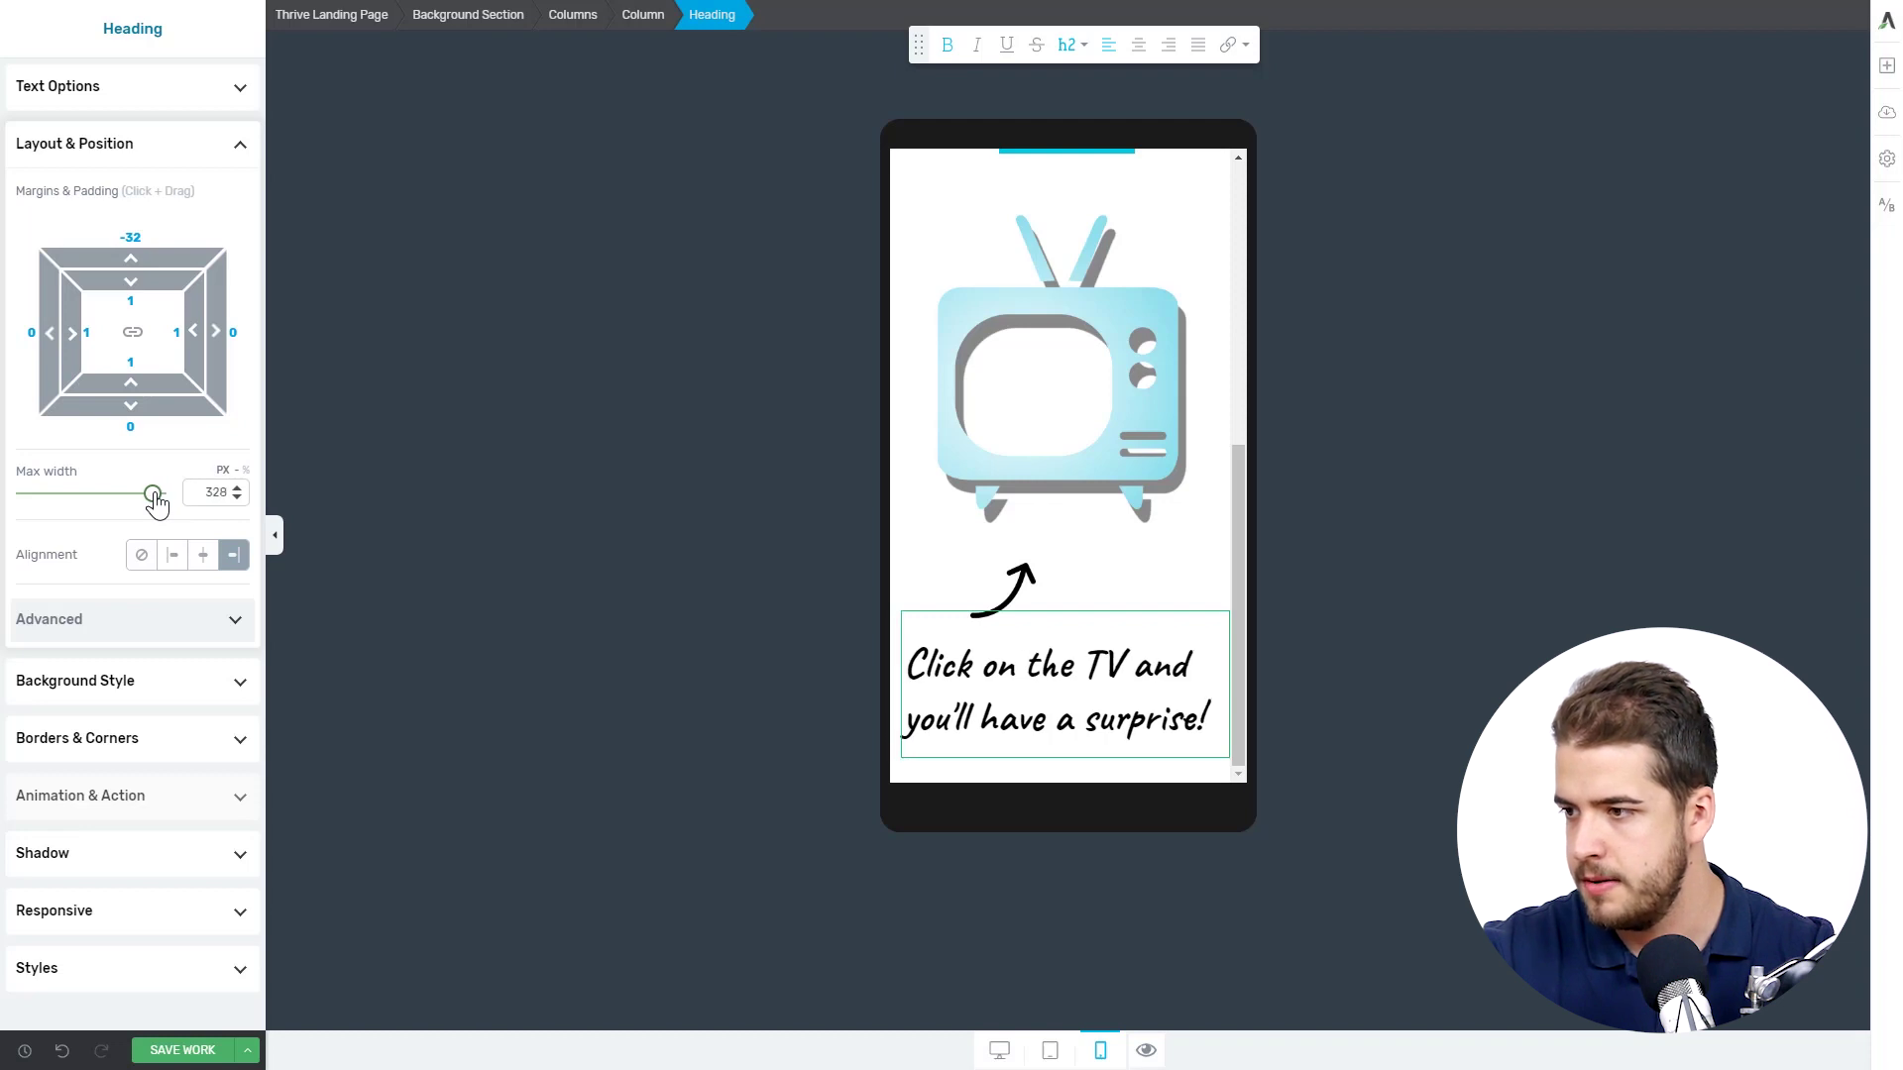
left_click(525, 805)
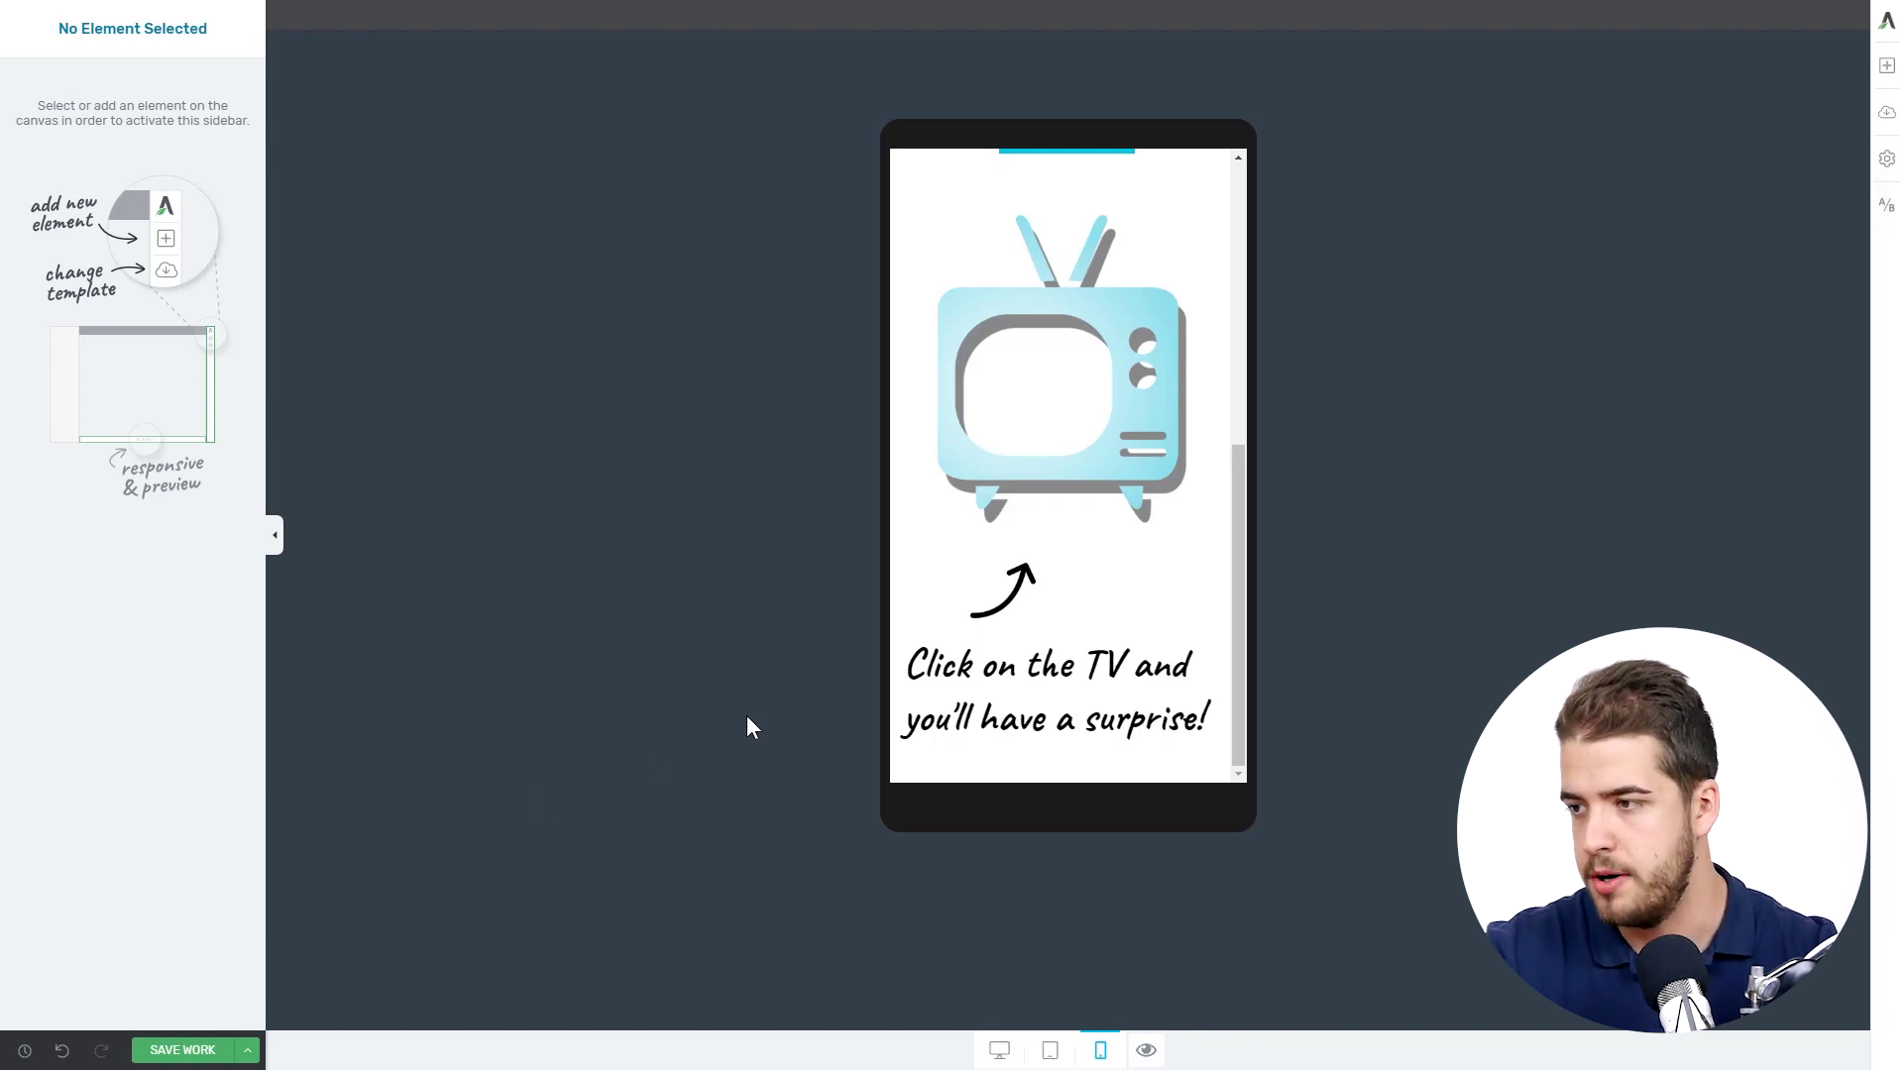
Step: Switch to the desktop layout and check the TV promo's caption and arrow beside the TV
scroll(1154, 649, "up", 5)
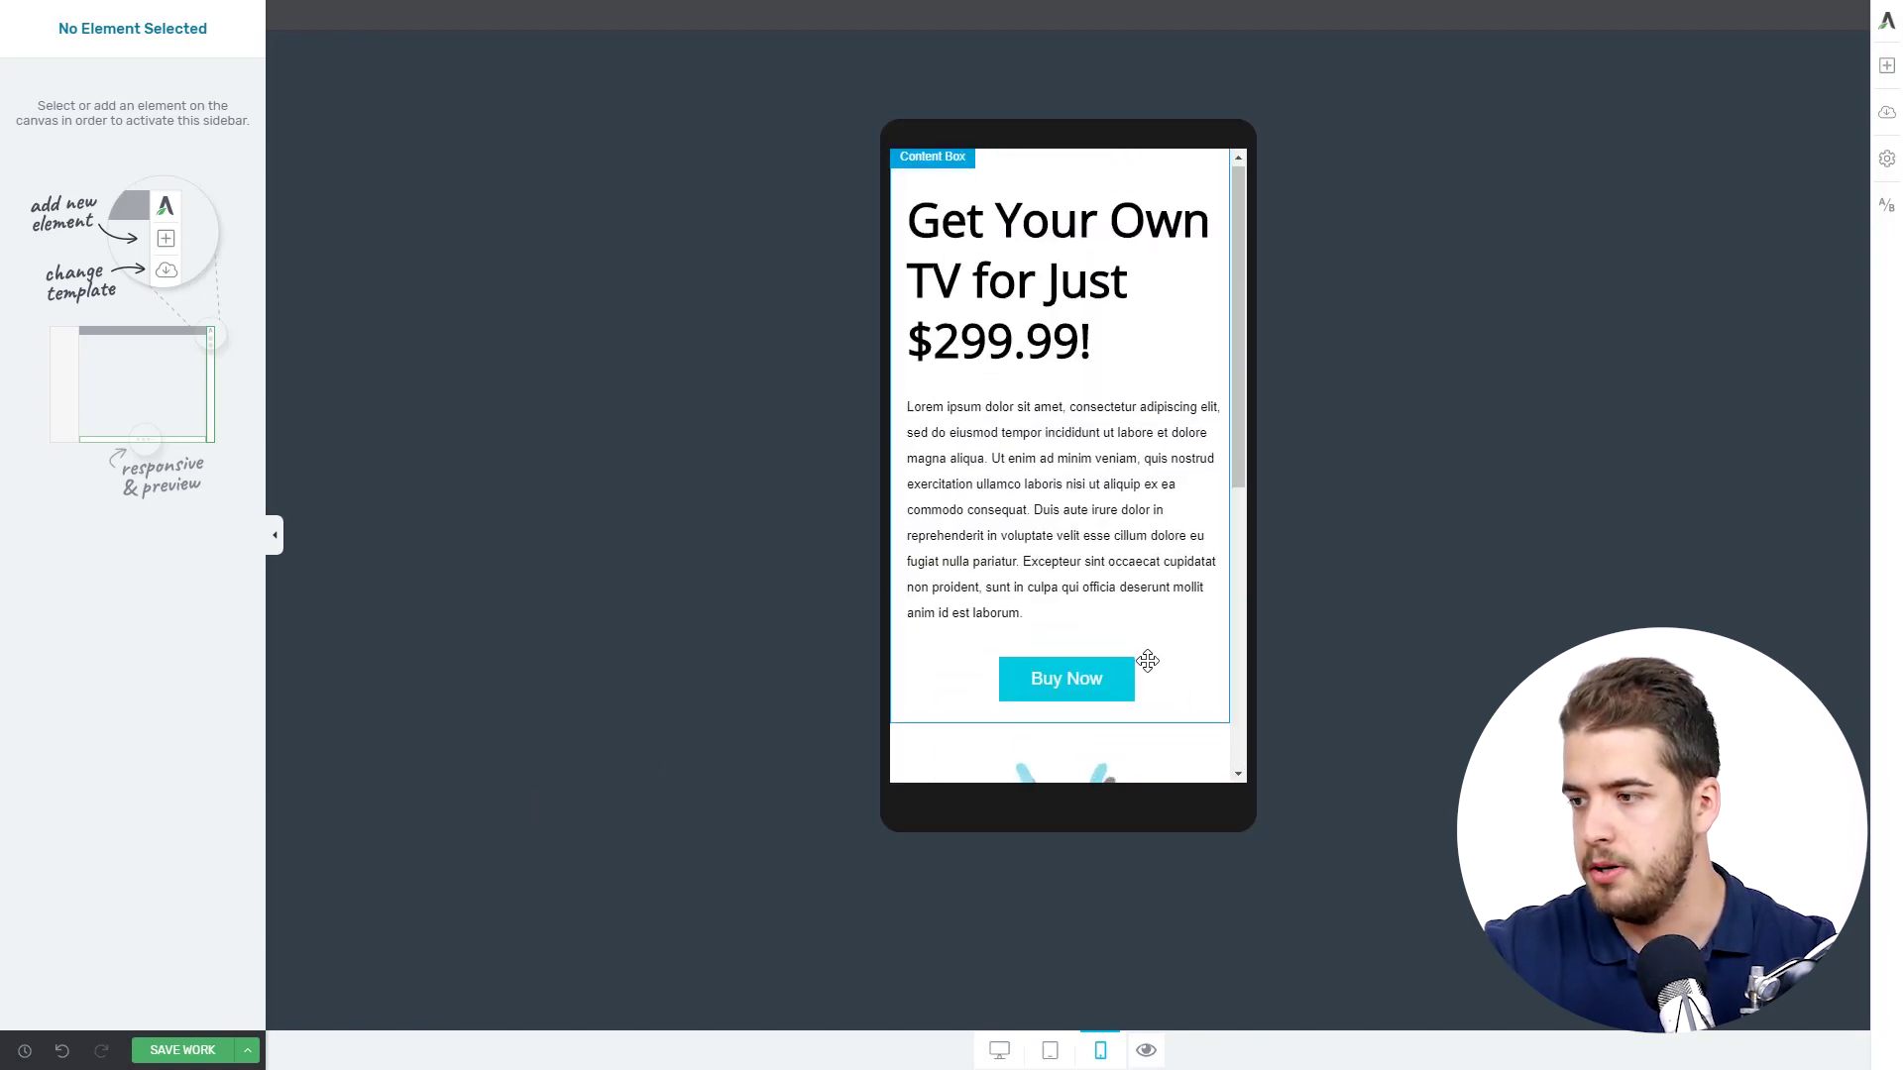
scroll(1148, 661, "down", 5)
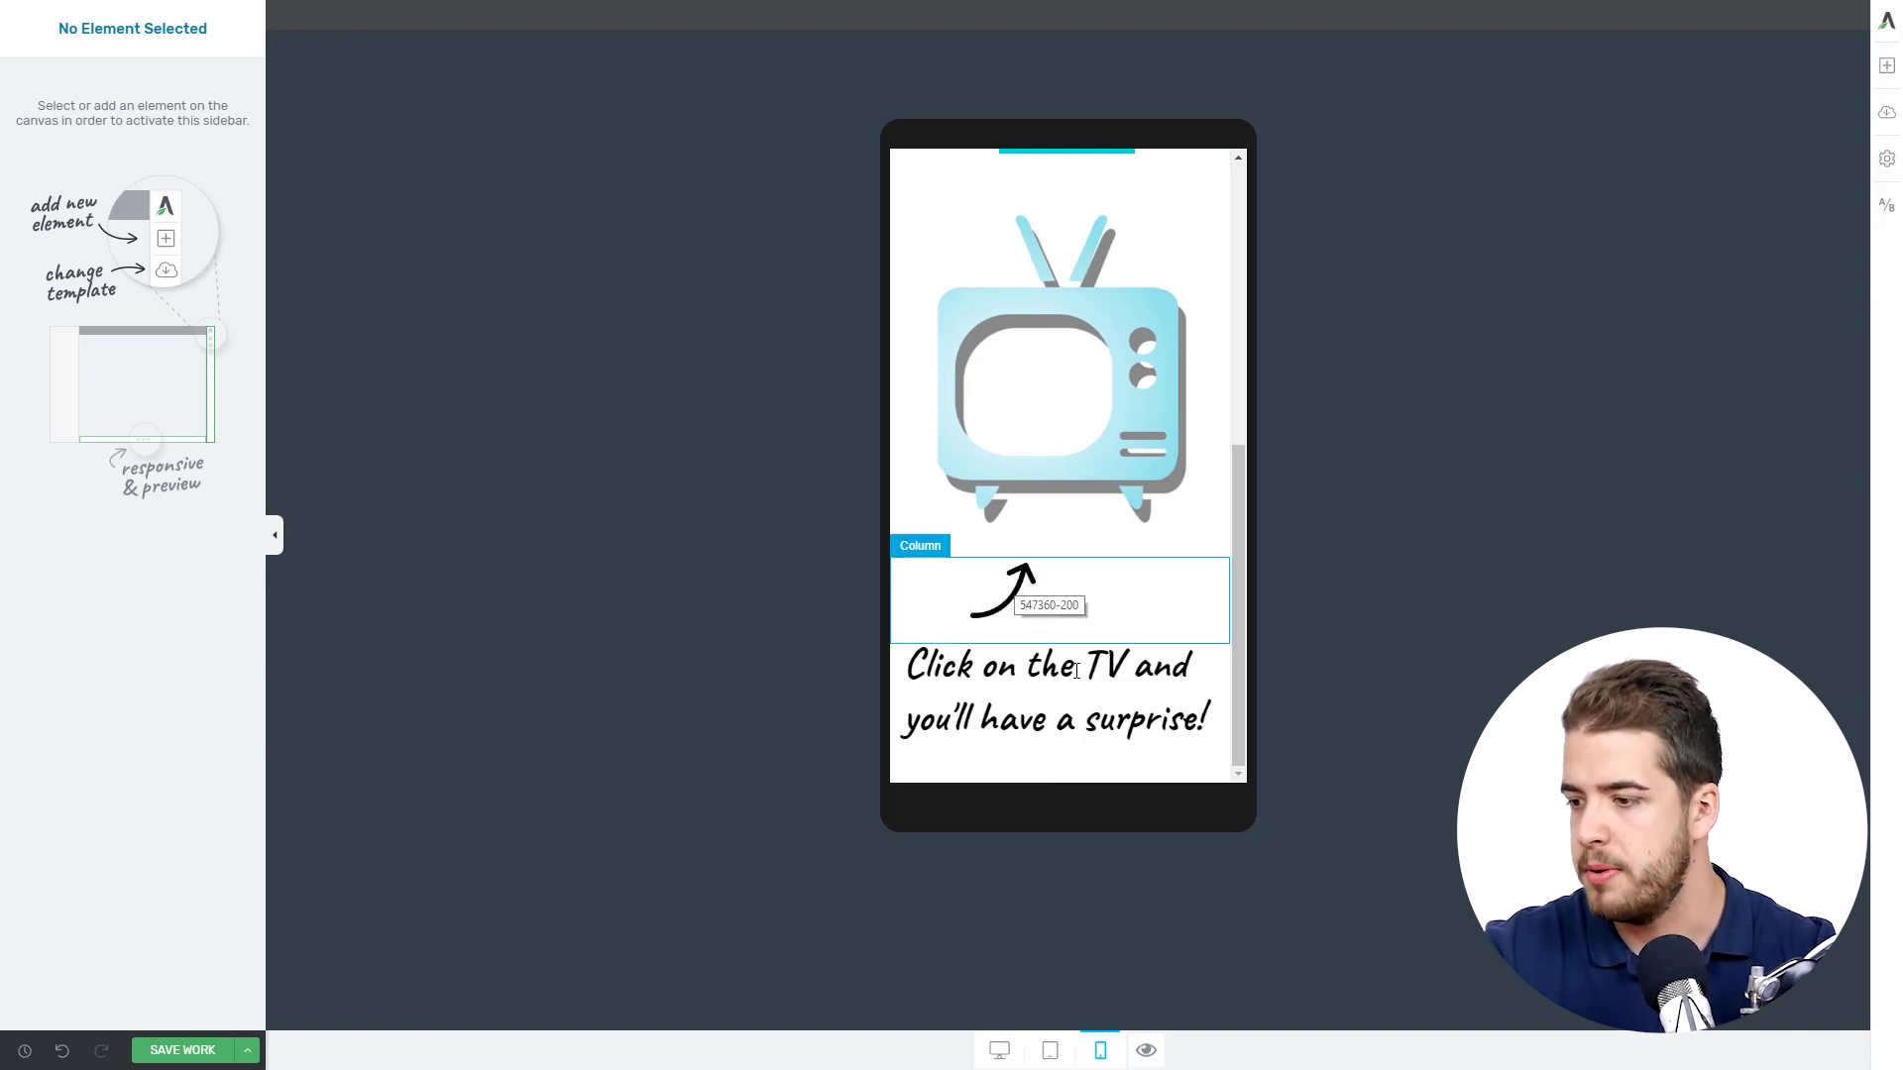
left_click(1001, 1052)
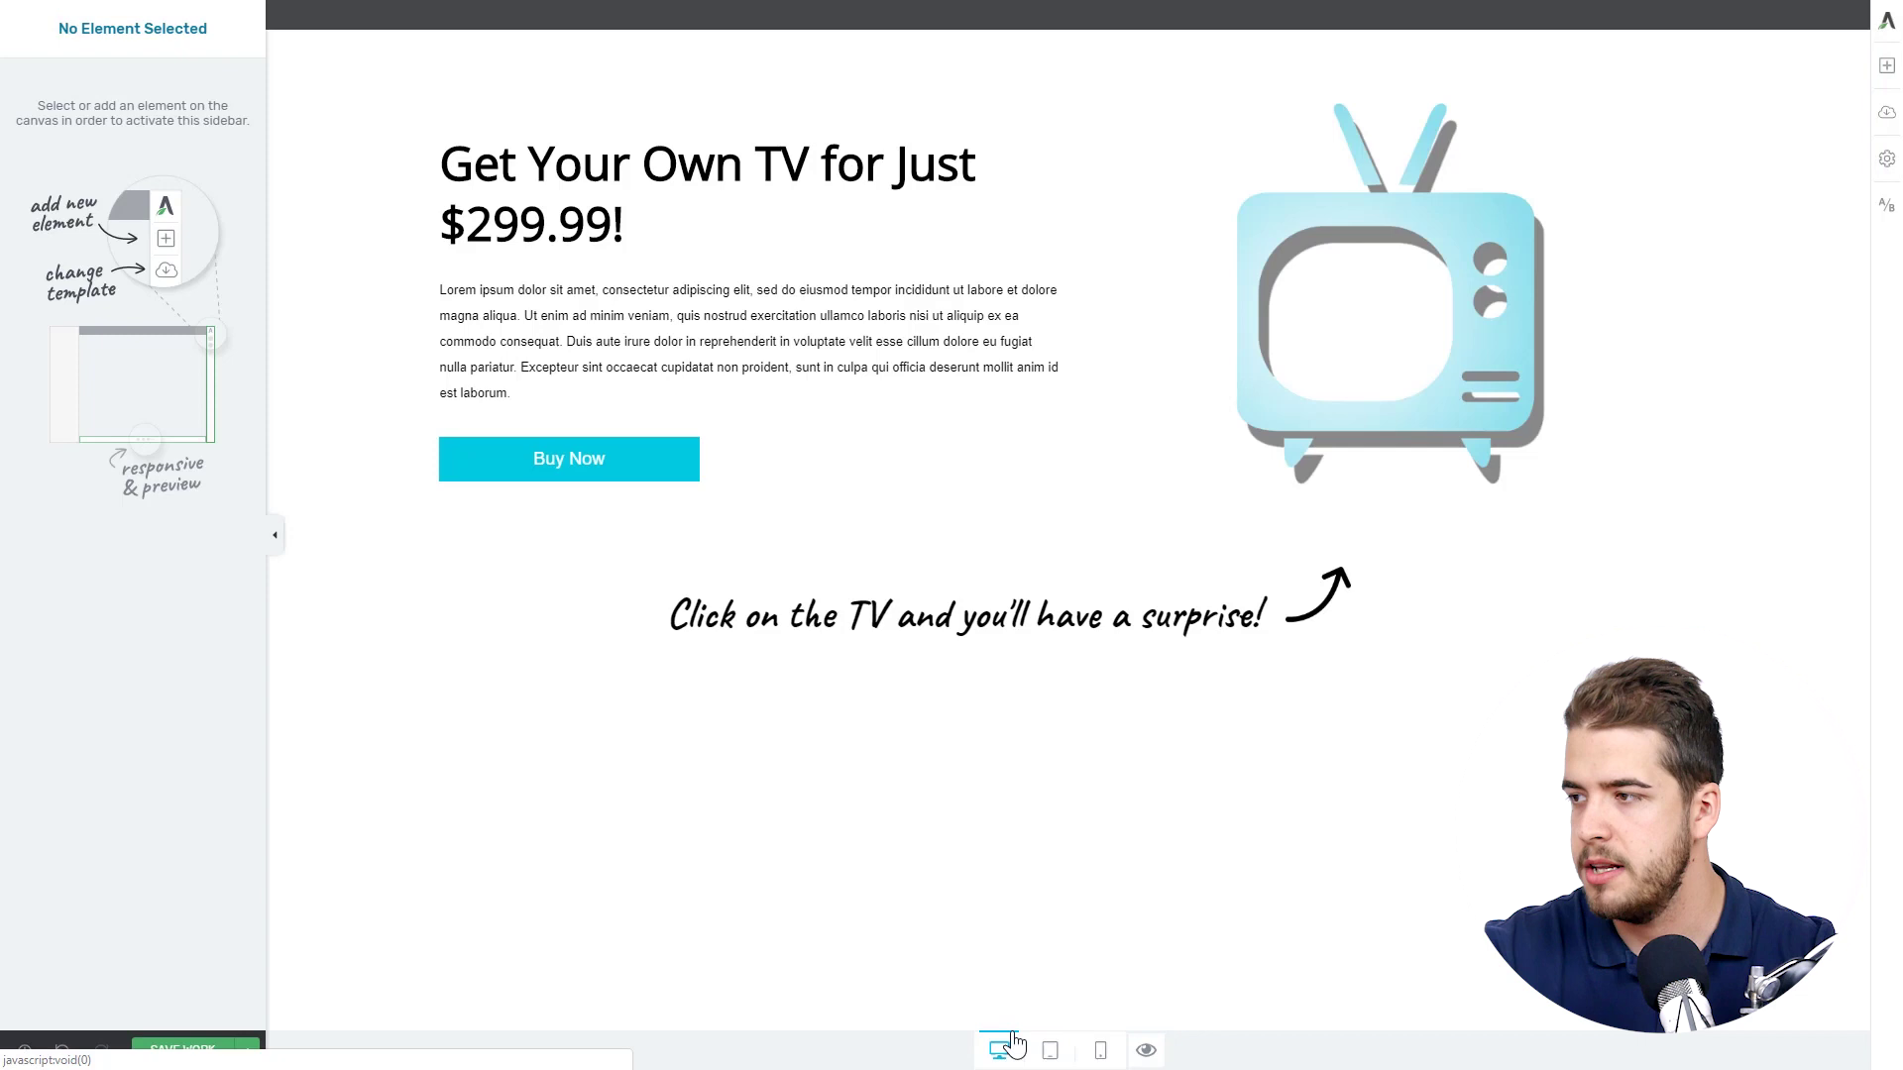